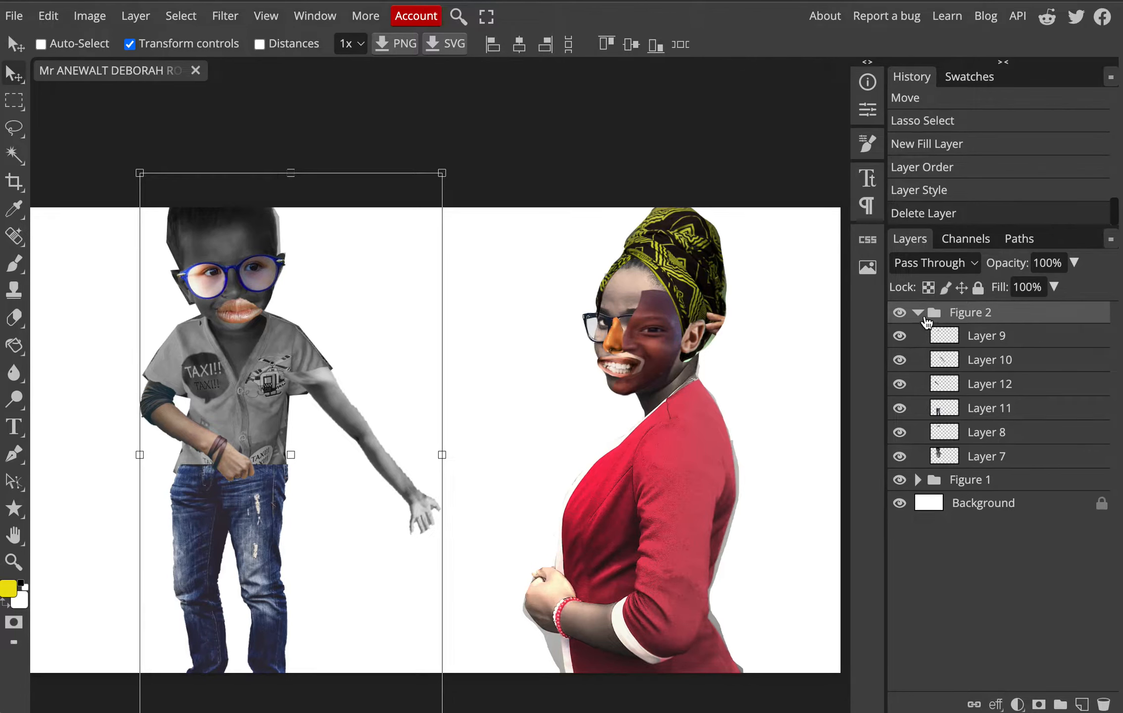
# Examine the six layers inside the Figure 2 group, its visibility toggle and the command for grouping layers
pyautogui.click(971, 341)
pyautogui.keyDown('shift'); pyautogui.click(985, 456); pyautogui.keyUp('shift')
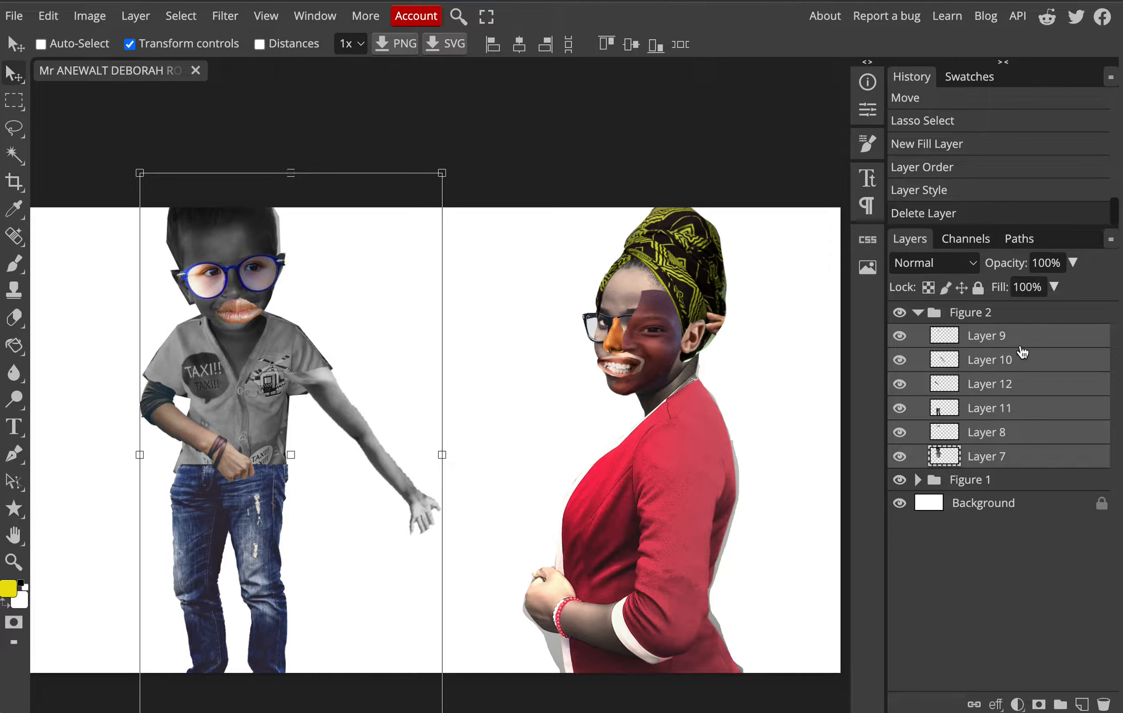
pyautogui.click(918, 313)
pyautogui.click(898, 312)
pyautogui.click(900, 314)
pyautogui.click(919, 312)
pyautogui.click(136, 16)
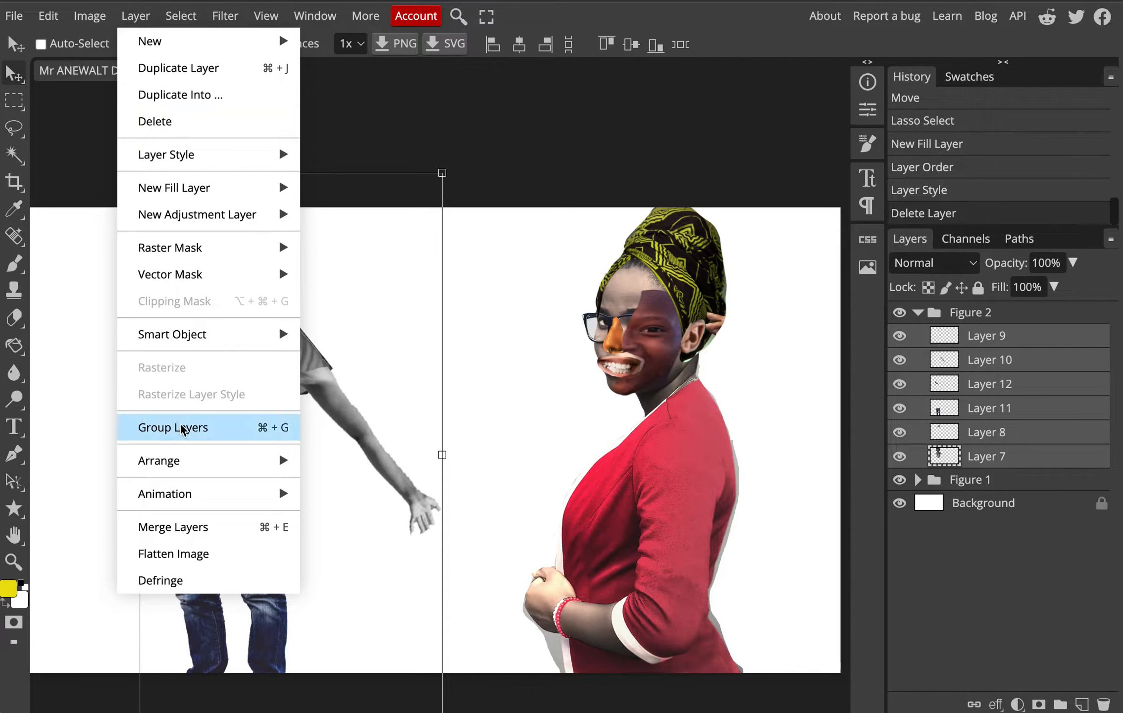
# Collapse the Figure 2 group and move the whole boy figure slightly to the right on the canvas
pyautogui.click(917, 313)
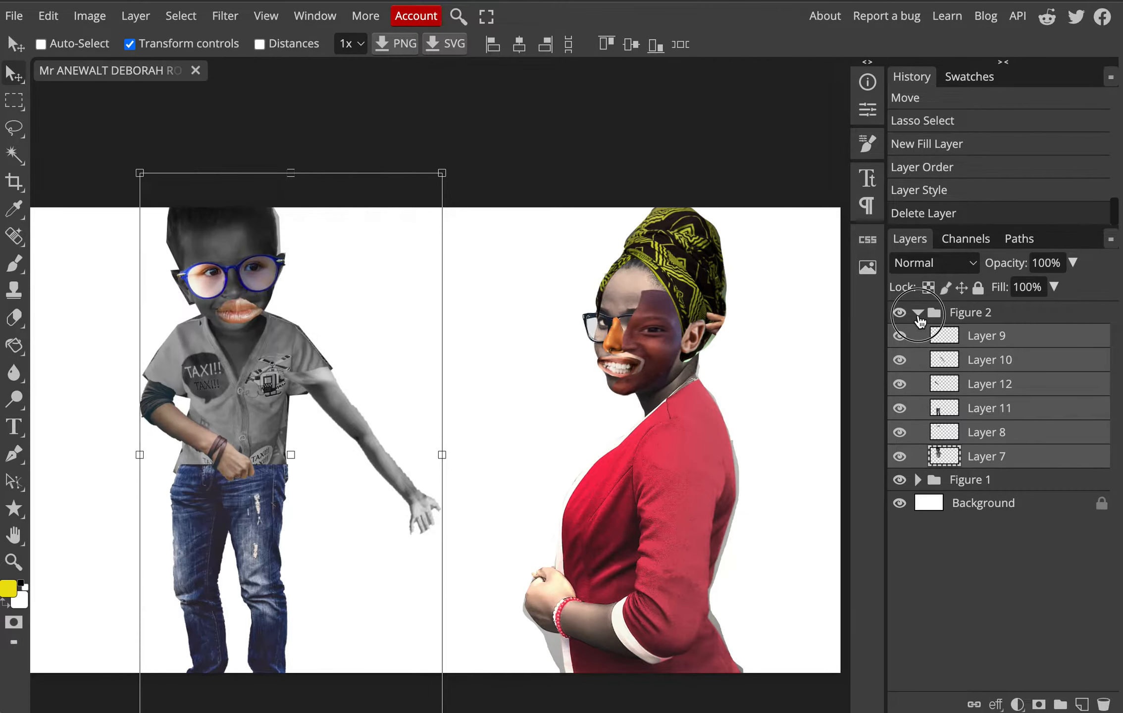
pyautogui.click(917, 312)
pyautogui.click(963, 316)
pyautogui.moveTo(279, 396); pyautogui.dragTo(321, 403)
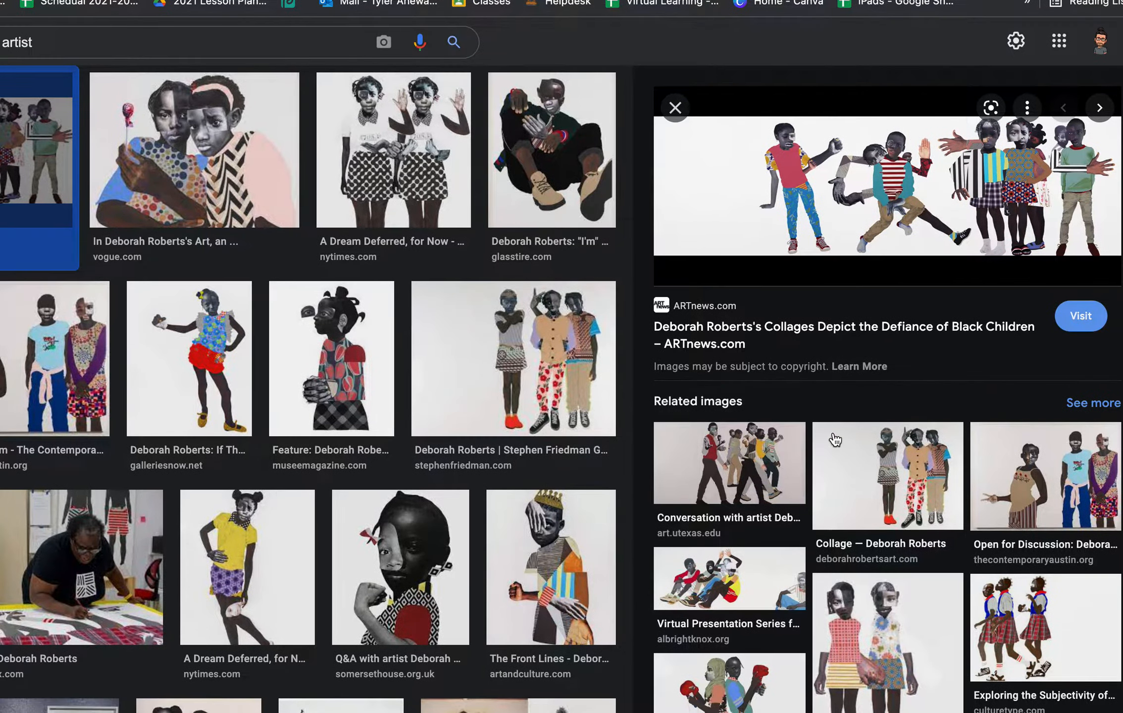
# Switch to the browser's image results and examine several Deborah Roberts collages as references
pyautogui.click(781, 466)
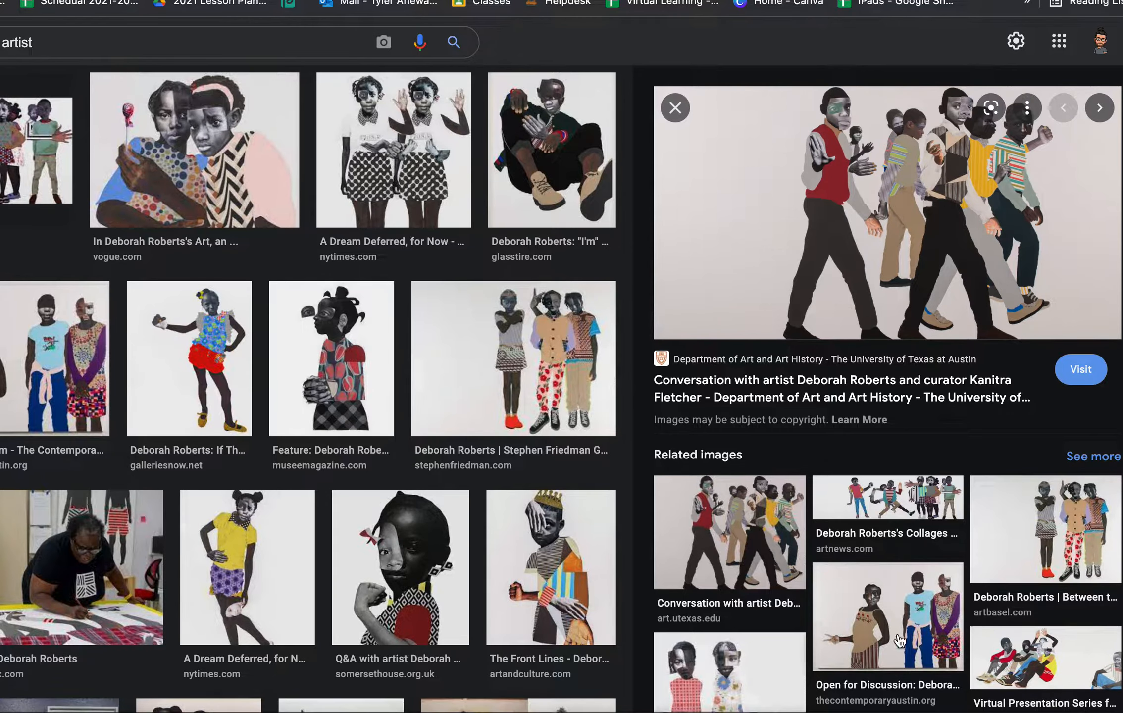
pyautogui.click(580, 600)
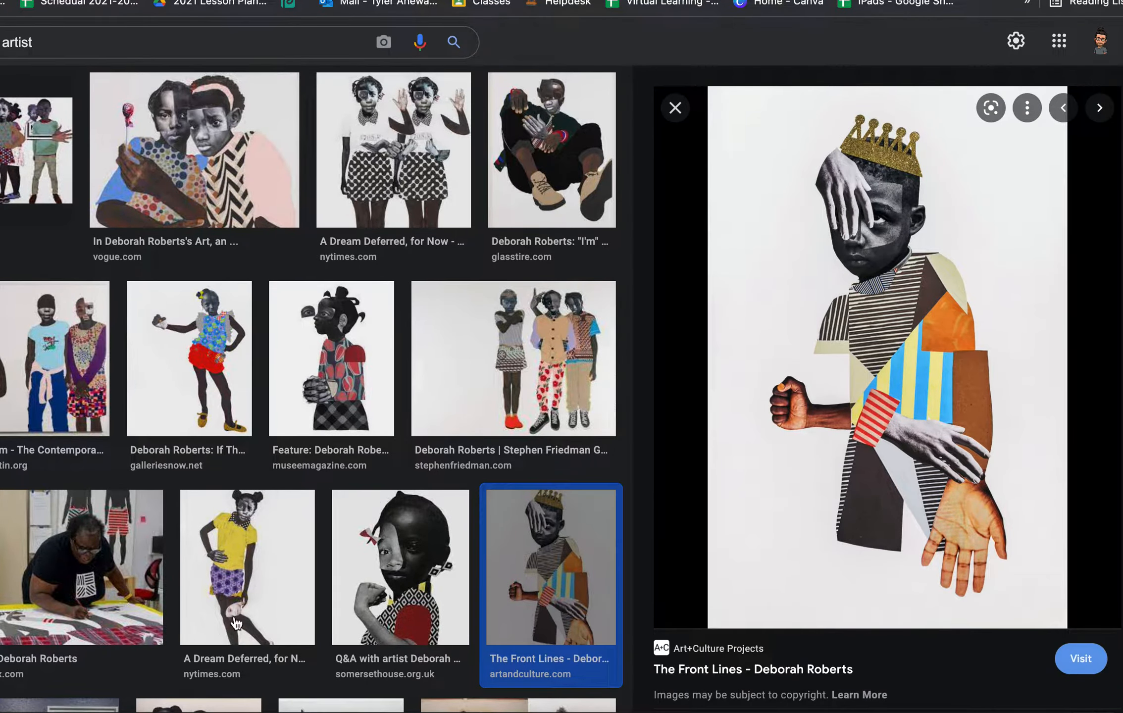
pyautogui.click(216, 619)
pyautogui.click(125, 534)
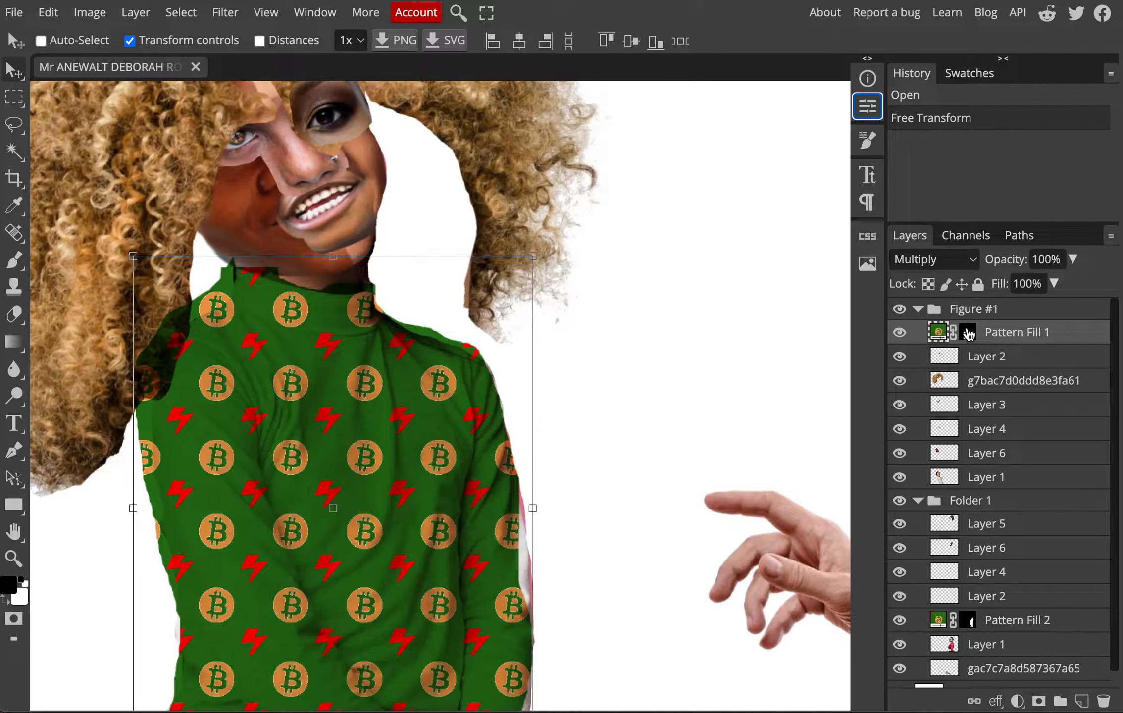
# Examine the Bitcoin pattern fills on both figures' clothing in the example collage, toggling Pattern Fill 1 off and on
pyautogui.click(898, 338)
pyautogui.click(899, 339)
pyautogui.moveTo(651, 541); pyautogui.dragTo(283, 426)
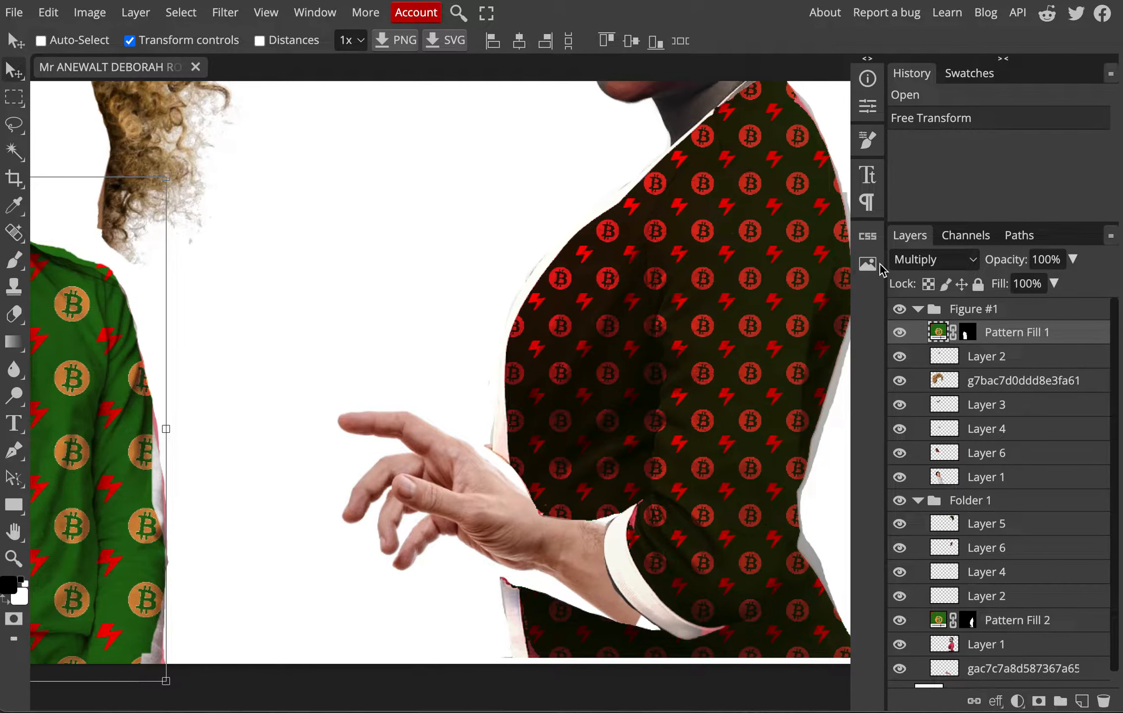
pyautogui.moveTo(206, 257); pyautogui.dragTo(589, 289)
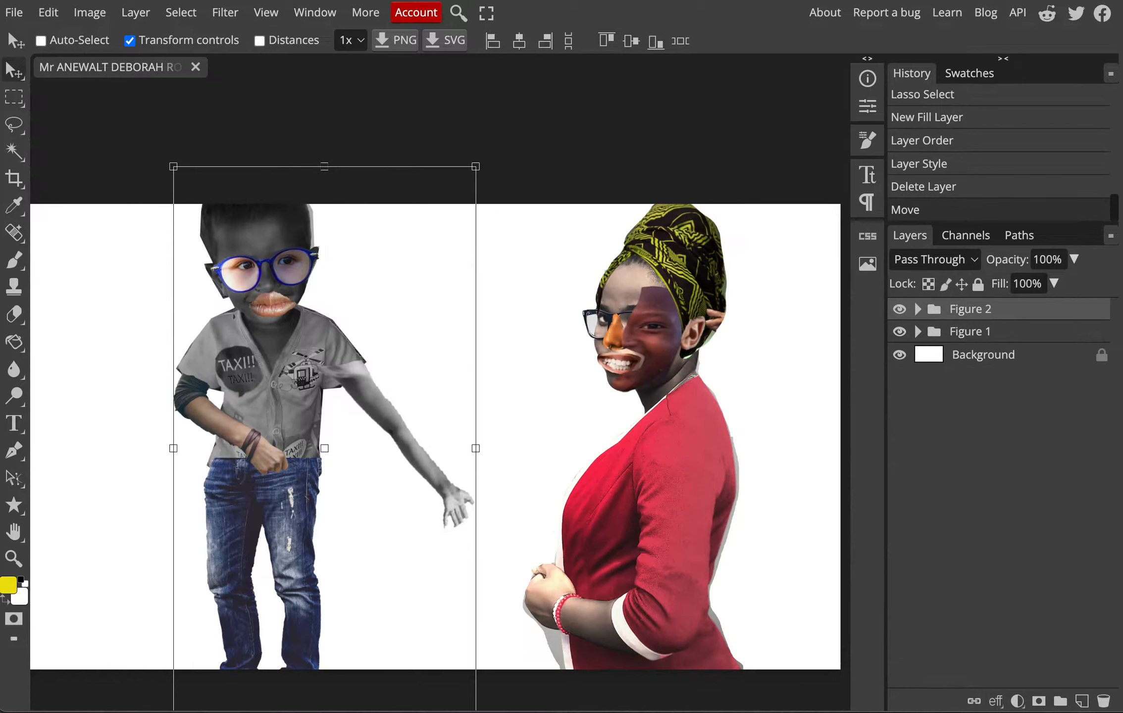
pyautogui.hotkey('ctrl', 't')
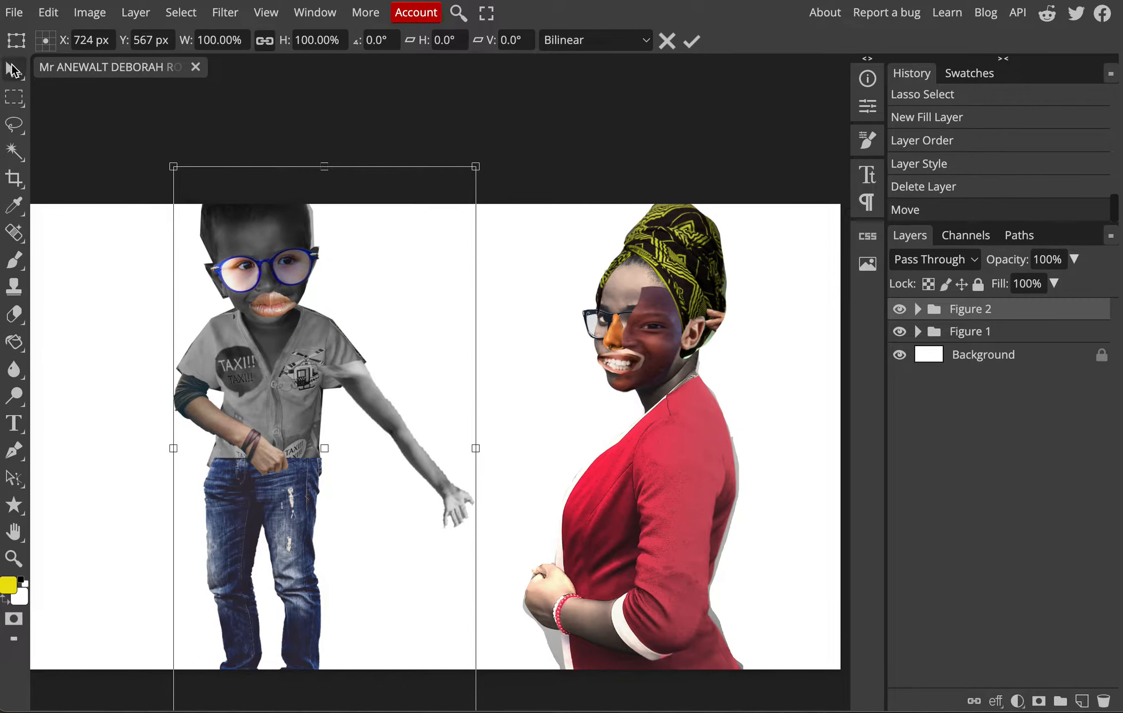
pyautogui.press('Return')
pyautogui.hotkey('ctrl', 'alt', 't')
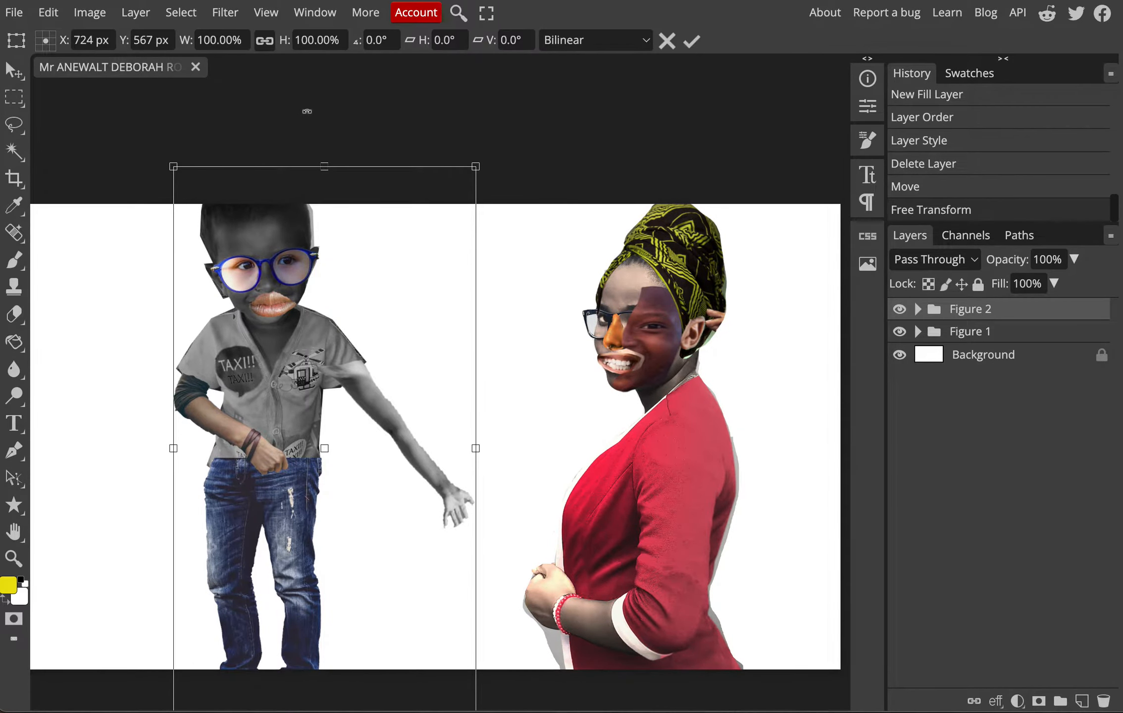
pyautogui.keyDown('alt'); pyautogui.click(497, 354); pyautogui.keyUp('alt')
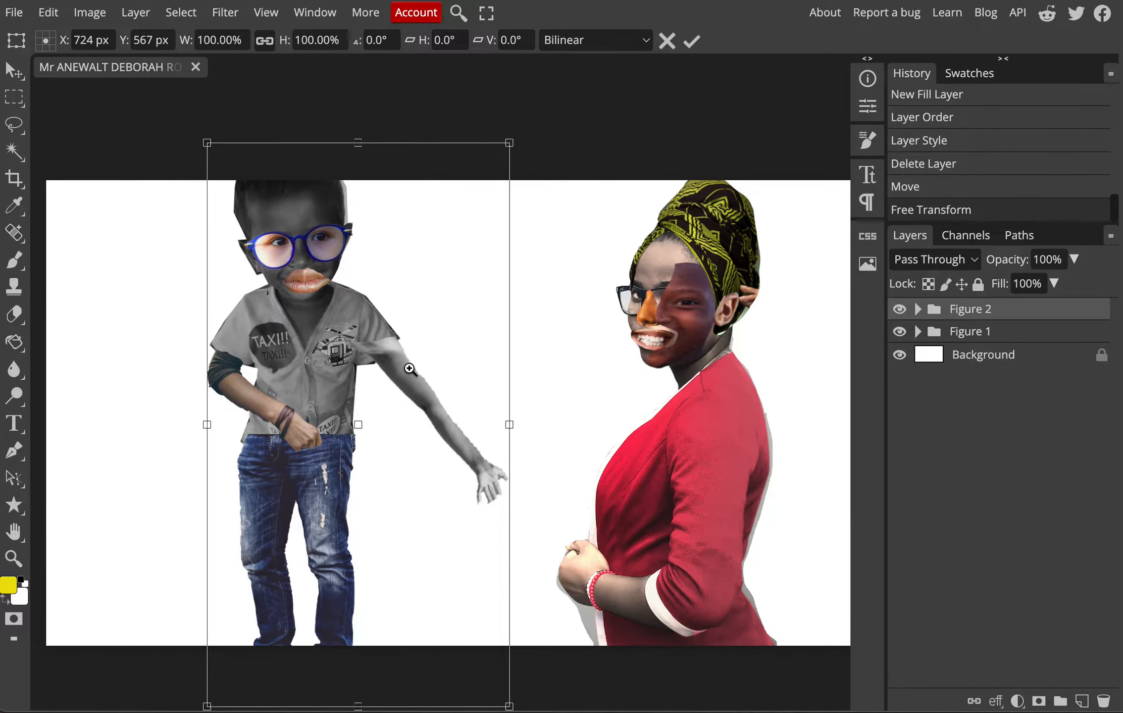
pyautogui.click(404, 367)
pyautogui.moveTo(424, 374)
pyautogui.mouseDown()
pyautogui.moveTo(433, 378)
pyautogui.moveTo(416, 374)
pyautogui.mouseUp()
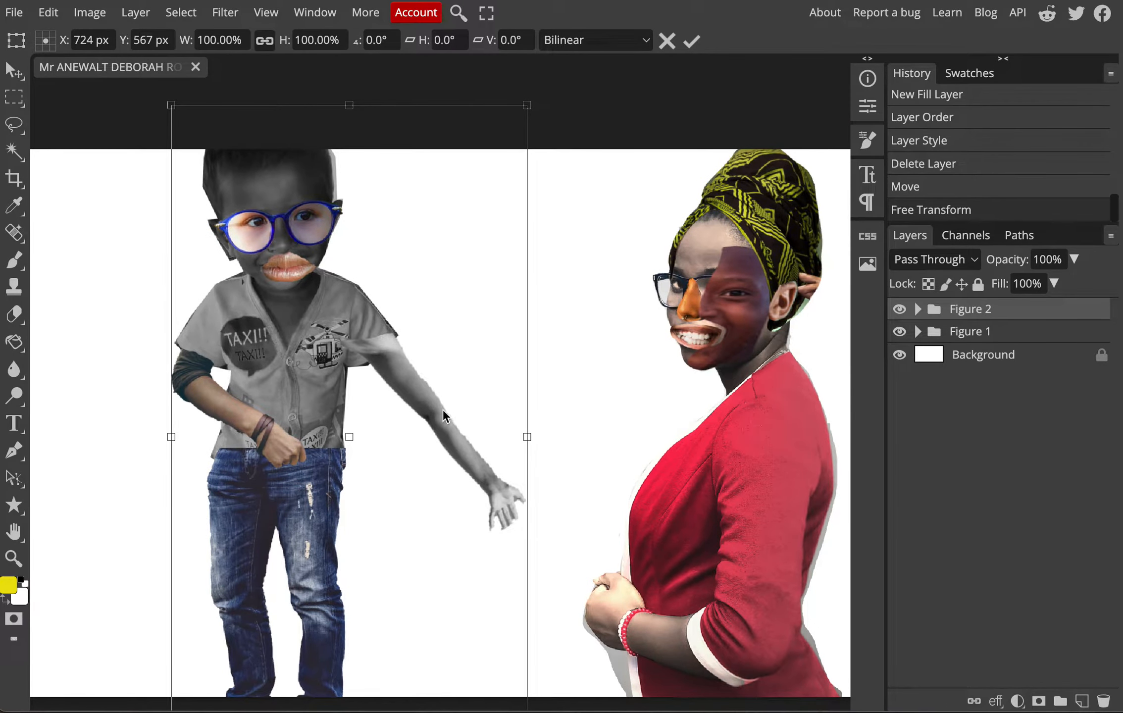
pyautogui.moveTo(413, 392); pyautogui.dragTo(454, 413)
pyautogui.moveTo(525, 474); pyautogui.dragTo(476, 436)
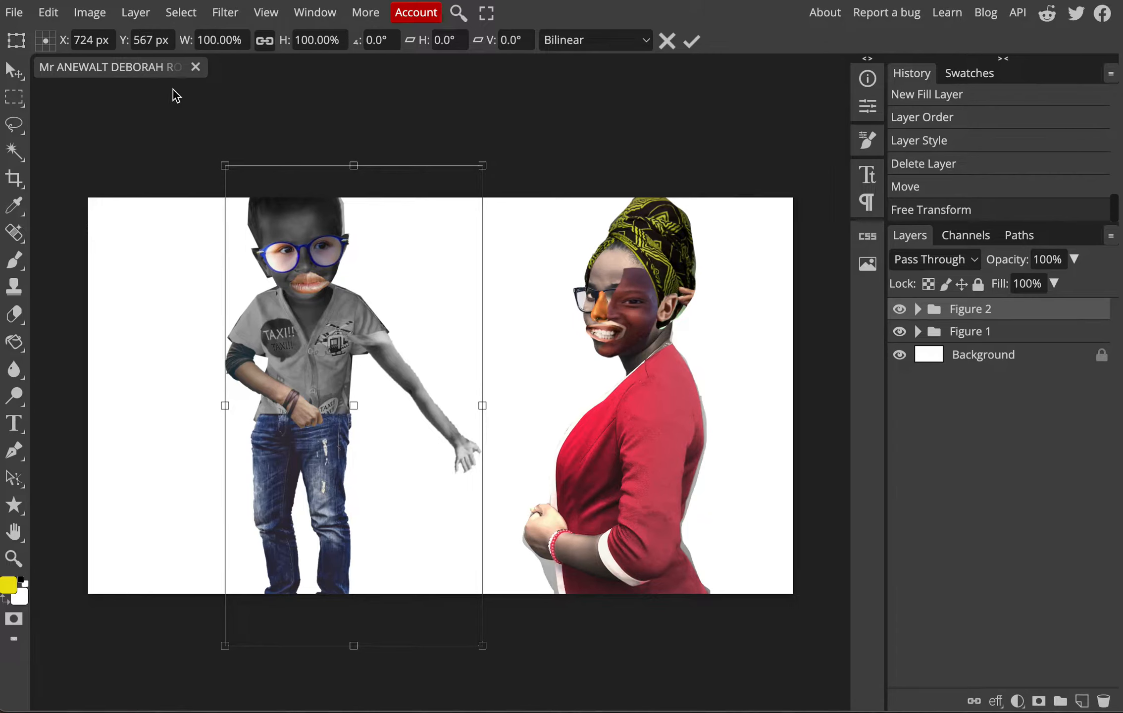
# Browse the new-project preset categories and create a project from the 512 x 512 px preset with a white background
pyautogui.click(18, 19)
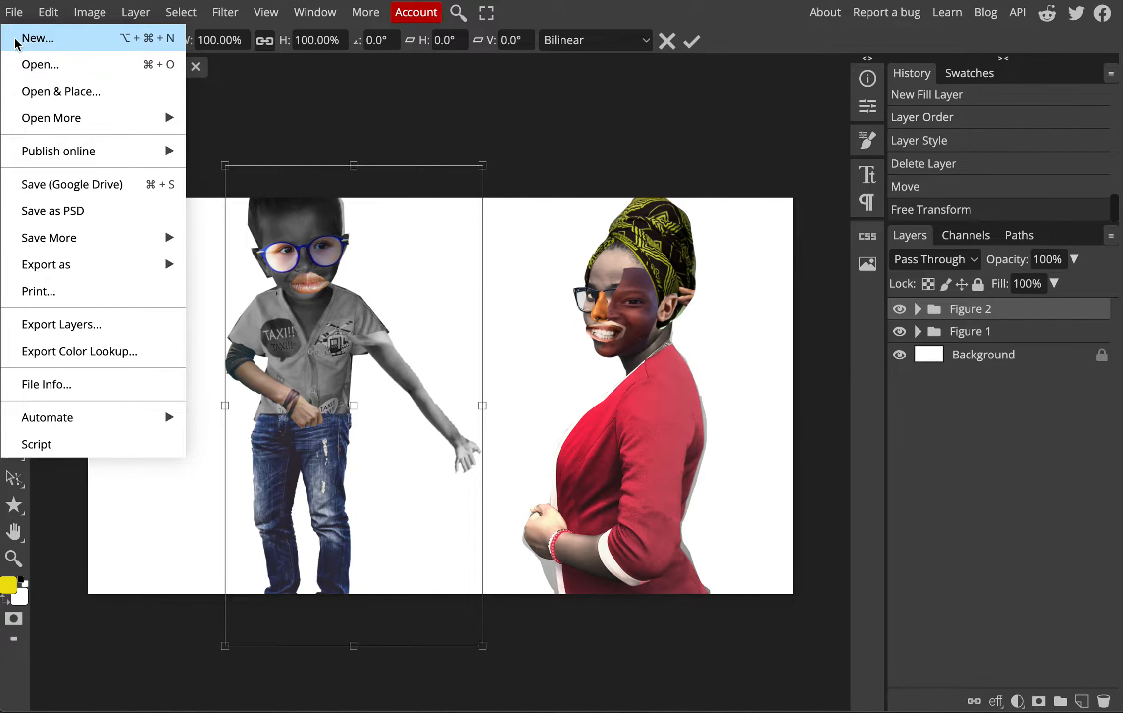
pyautogui.click(18, 40)
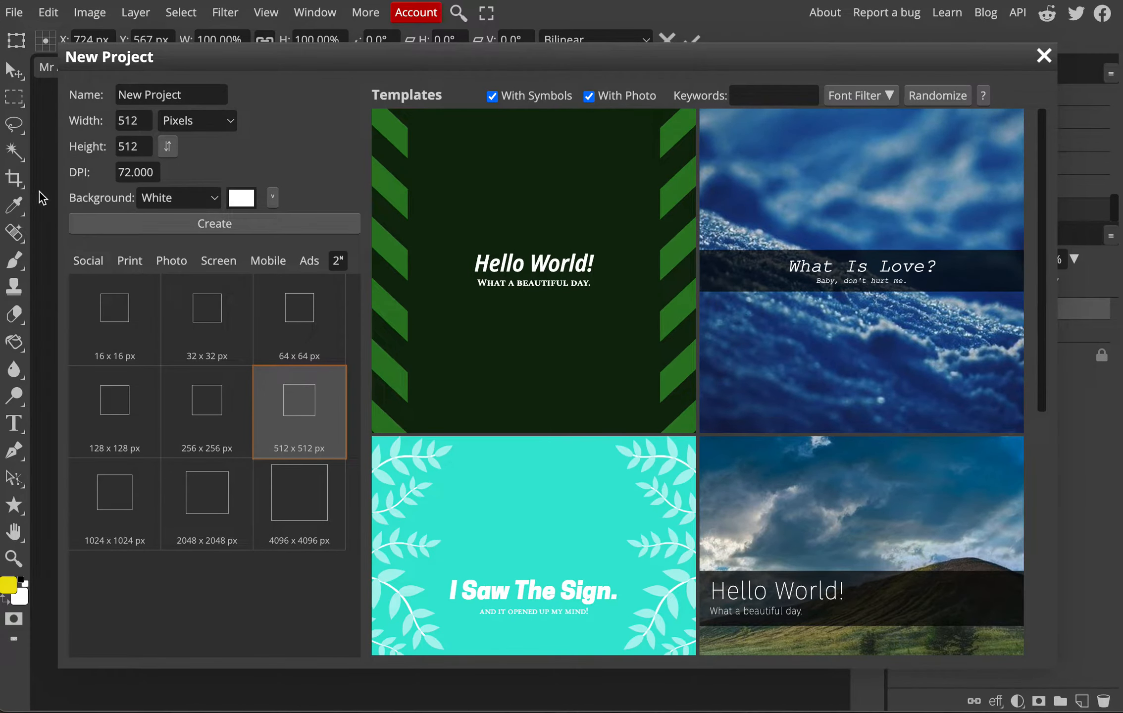
pyautogui.click(86, 263)
pyautogui.click(129, 262)
pyautogui.click(172, 262)
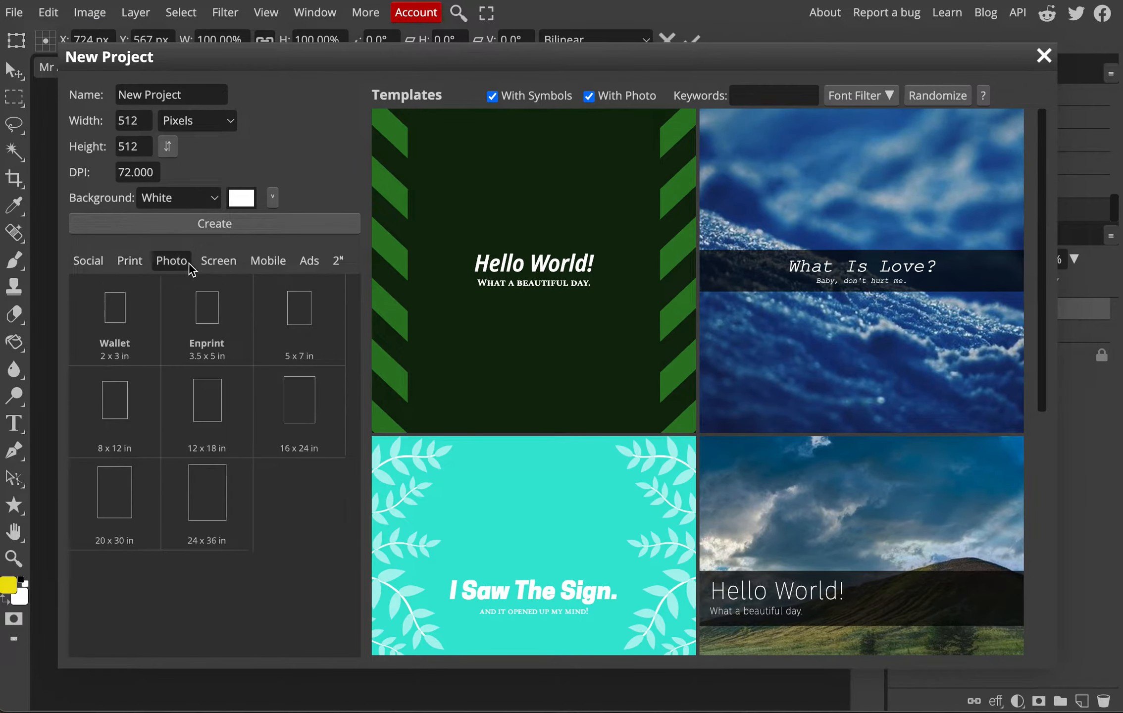
pyautogui.click(219, 261)
pyautogui.click(266, 262)
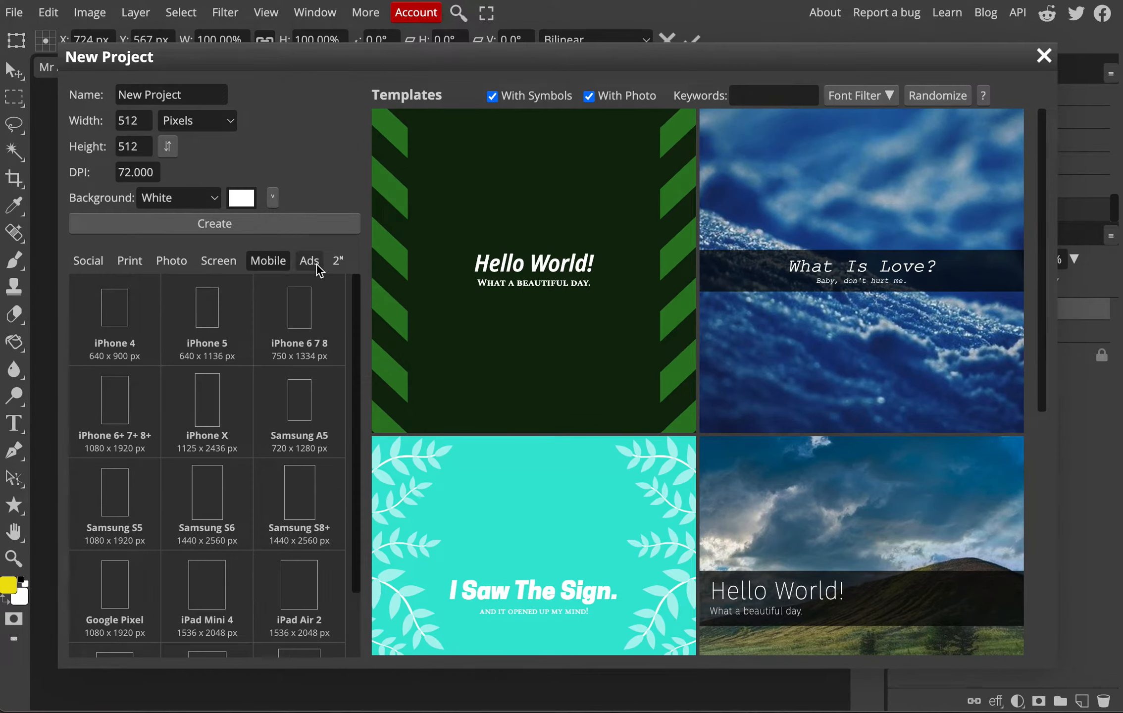
pyautogui.click(310, 263)
pyautogui.click(337, 268)
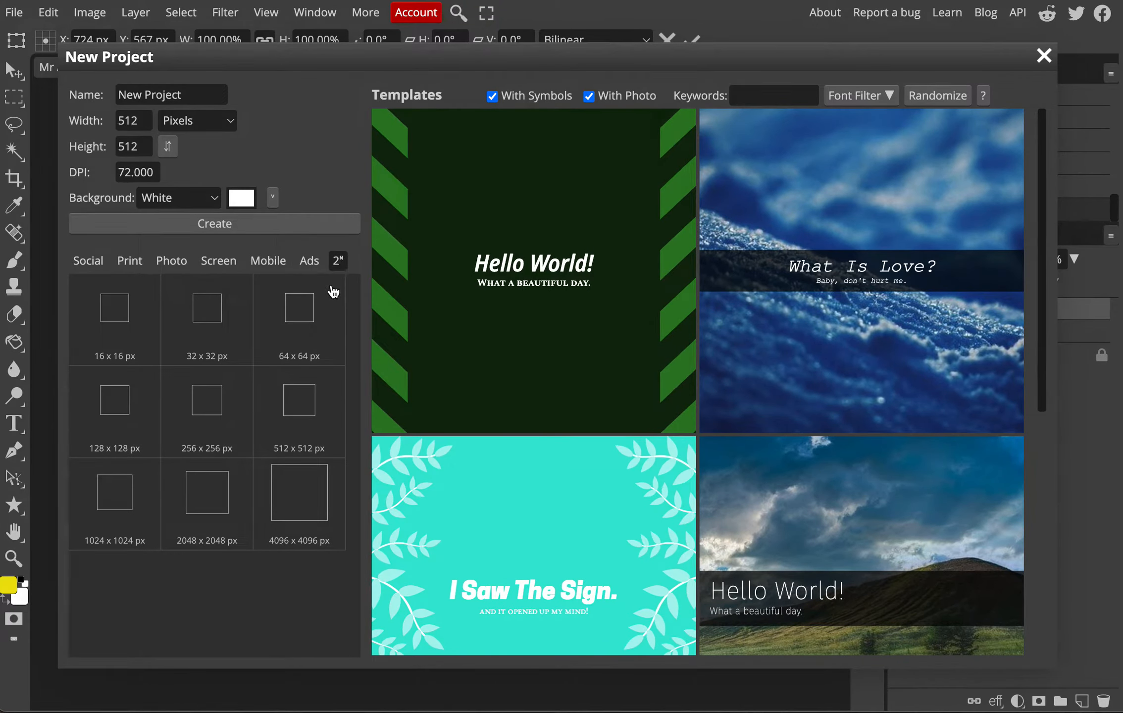
pyautogui.click(291, 418)
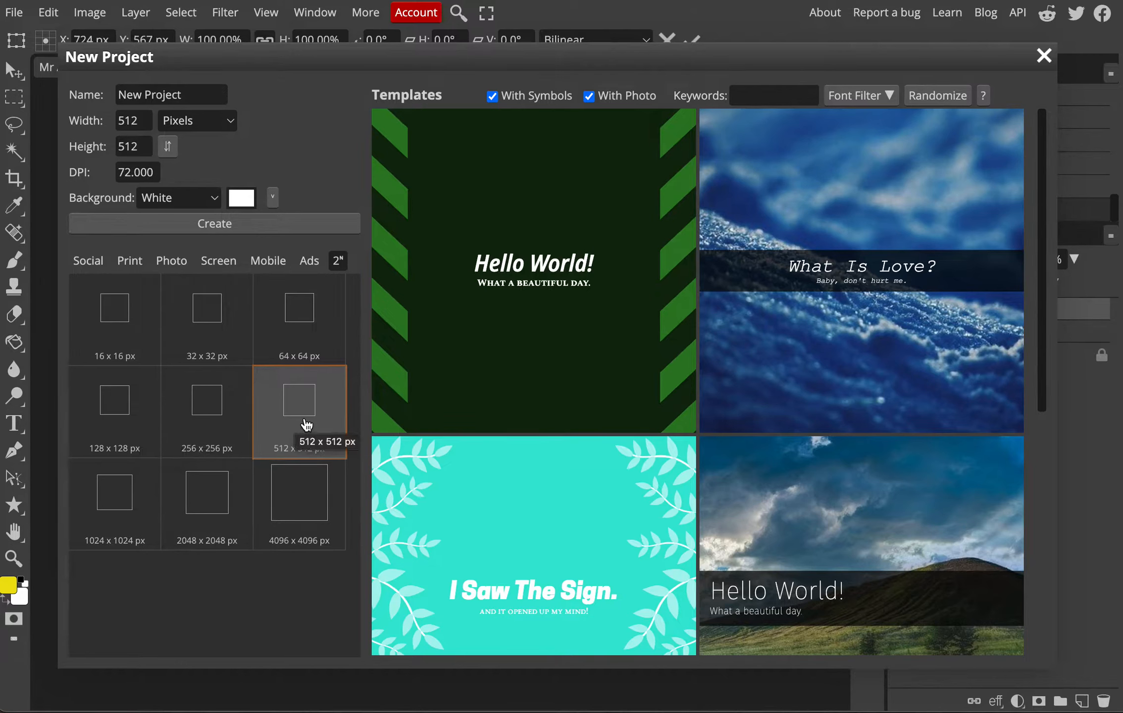
pyautogui.click(213, 228)
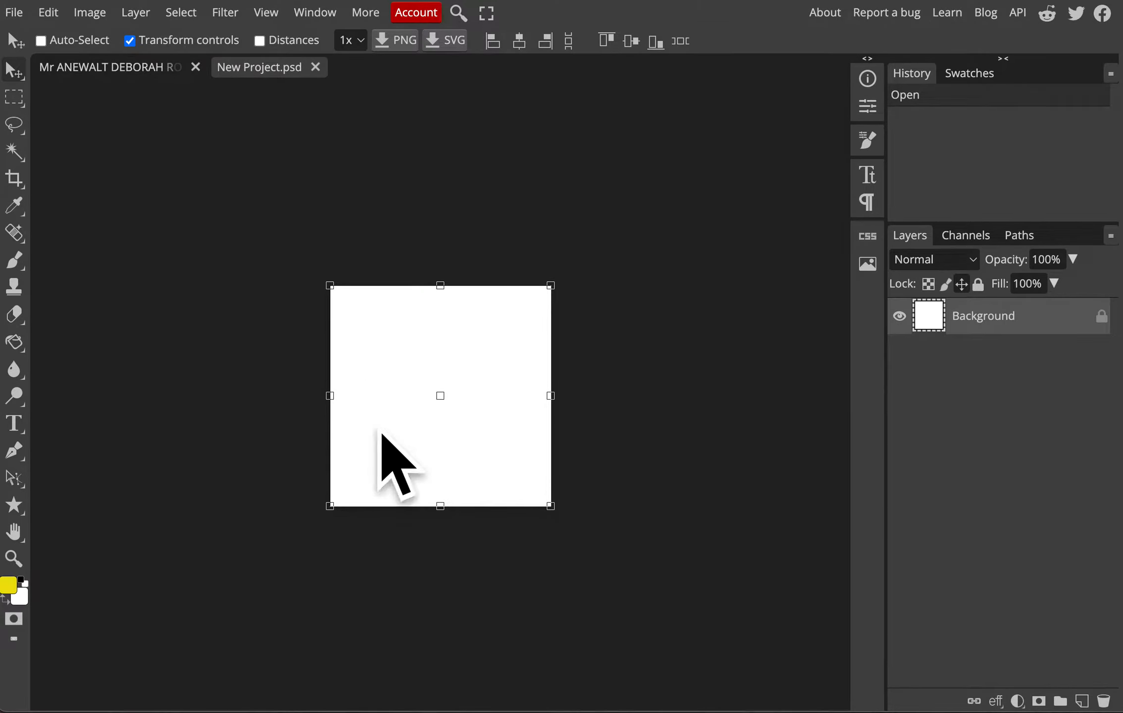
# Fill the entire blank canvas with the yellow foreground color using the Paint Bucket
pyautogui.press('super+plus')
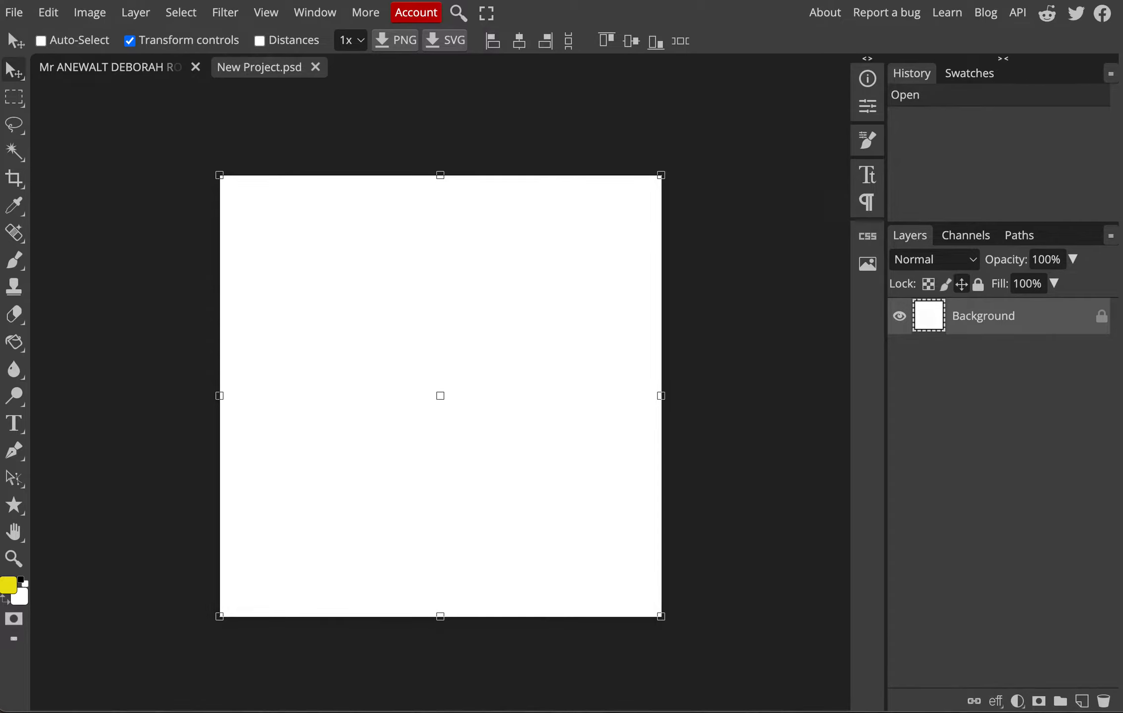
pyautogui.click(15, 341)
pyautogui.click(372, 440)
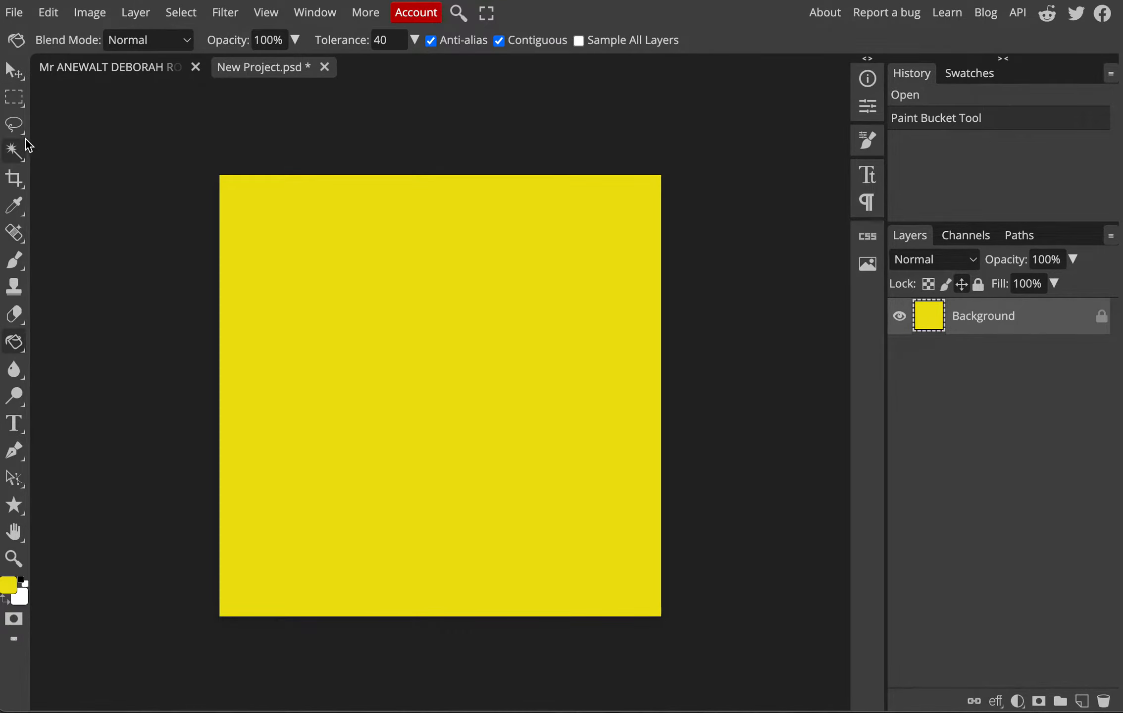
# Select a full-width rectangle over roughly the upper third of the canvas and fill it with dark green
pyautogui.click(16, 97)
pyautogui.moveTo(220, 181); pyautogui.dragTo(679, 334)
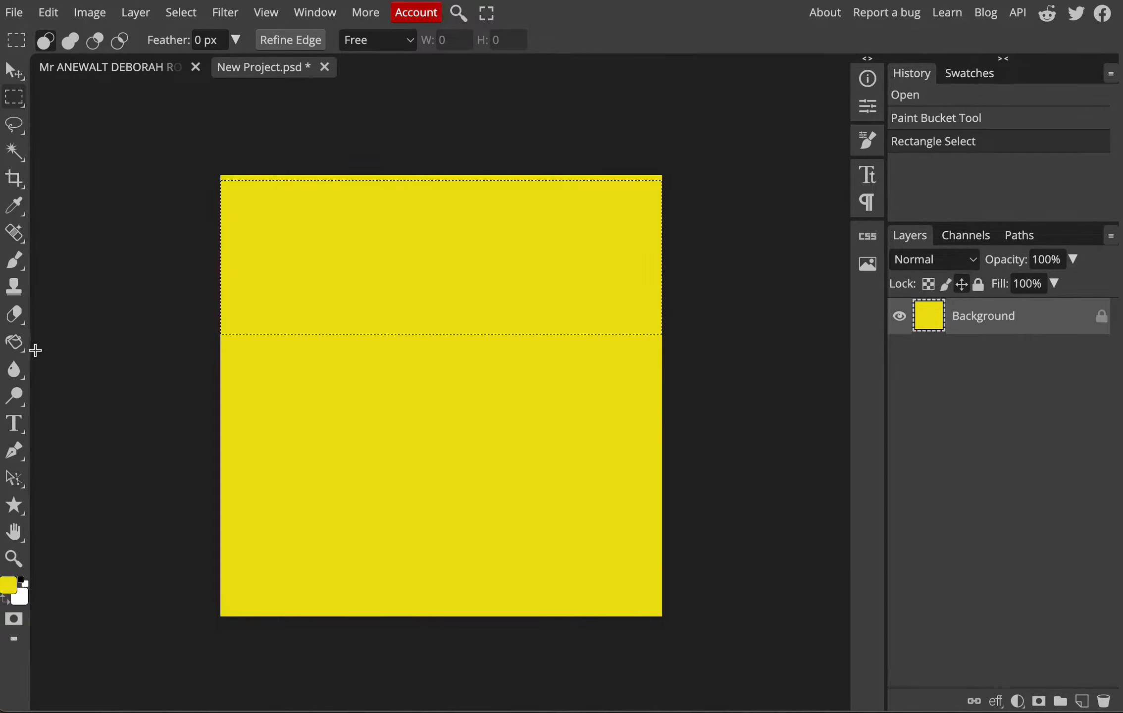
pyautogui.click(8, 585)
pyautogui.moveTo(354, 341); pyautogui.dragTo(333, 326)
pyautogui.moveTo(314, 280); pyautogui.dragTo(318, 288)
pyautogui.click(383, 379)
pyautogui.click(14, 342)
pyautogui.click(365, 273)
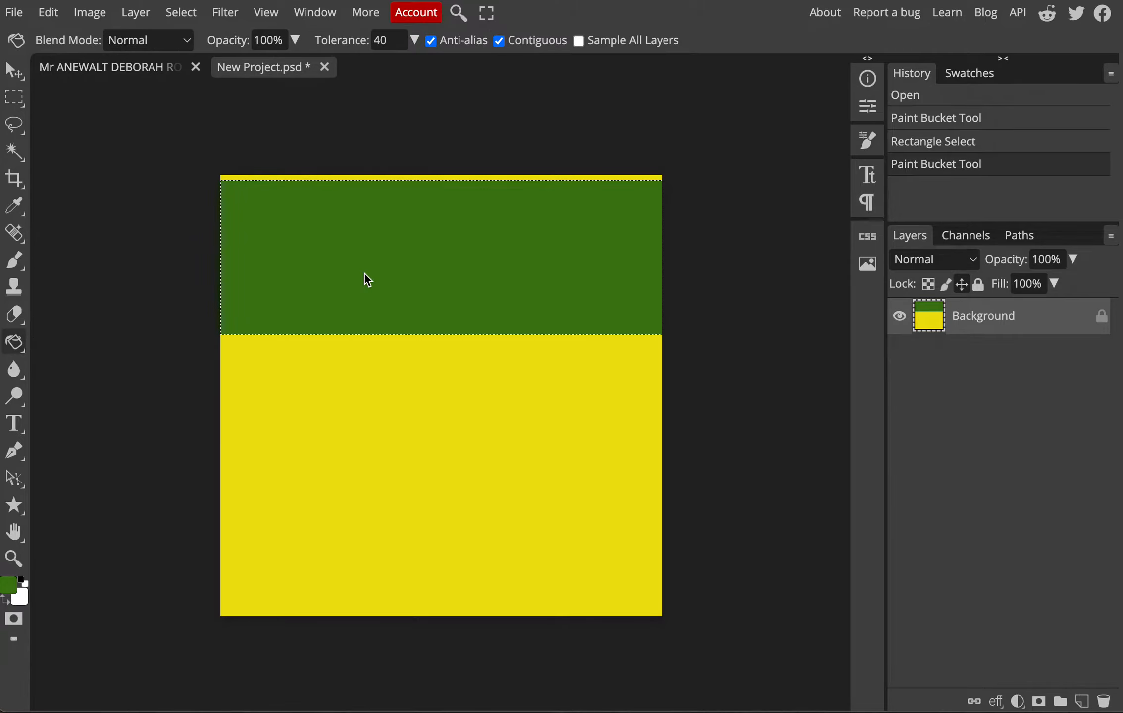
# Select the area including the leftover yellow strip along the canvas's upper edge, fill the strip dark green and deselect
pyautogui.click(14, 97)
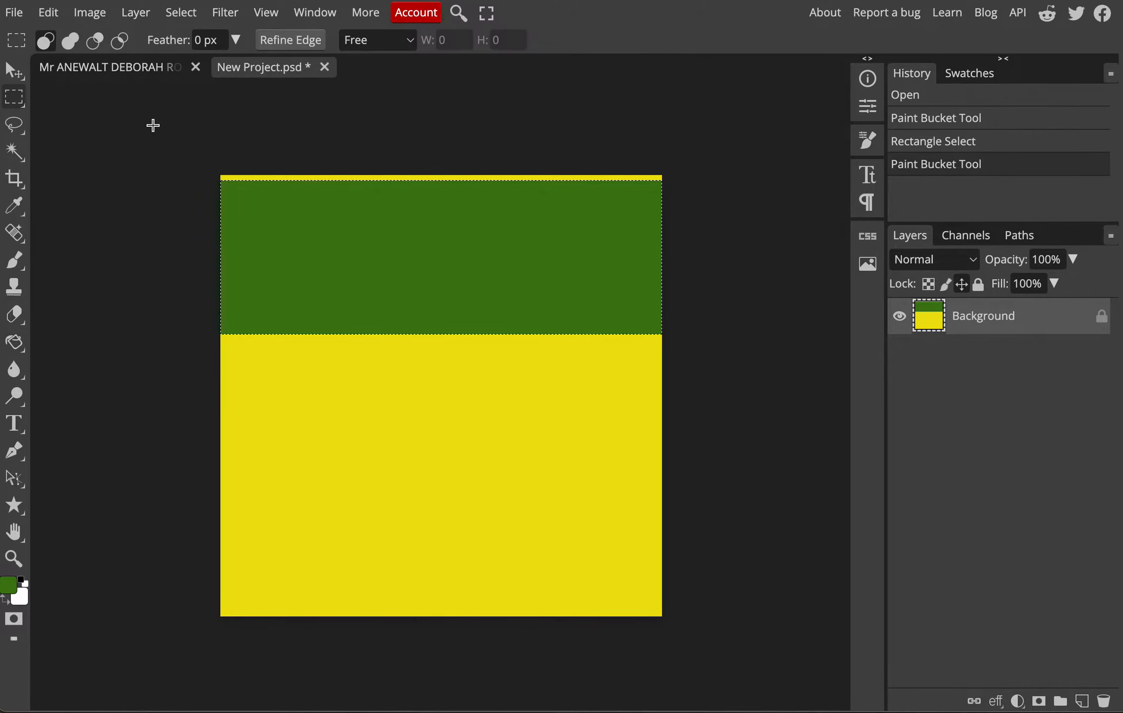
pyautogui.moveTo(233, 163); pyautogui.dragTo(731, 299)
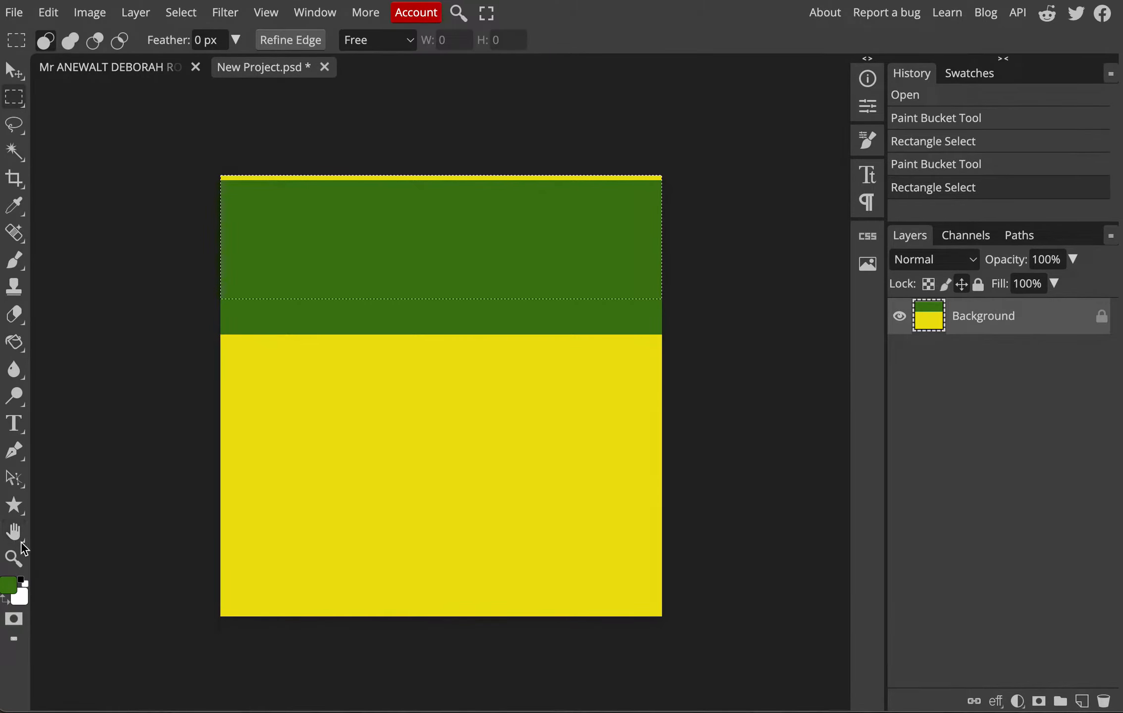
pyautogui.click(20, 342)
pyautogui.click(266, 186)
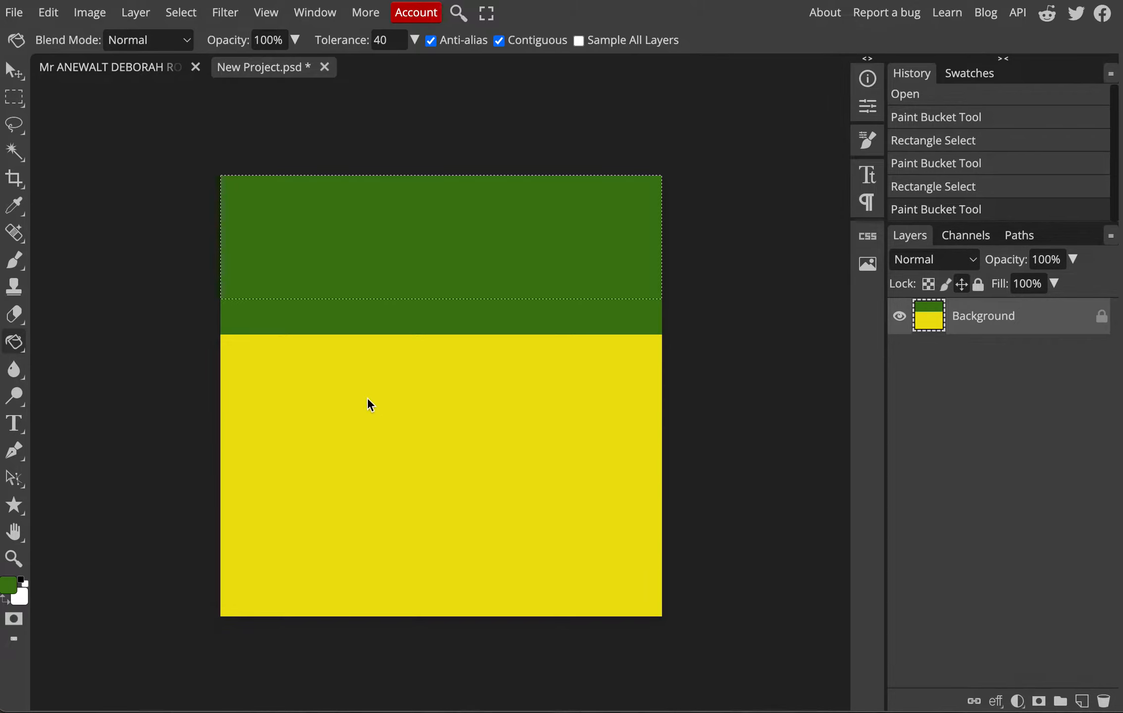
pyautogui.hotkey('ctrl', 'd')
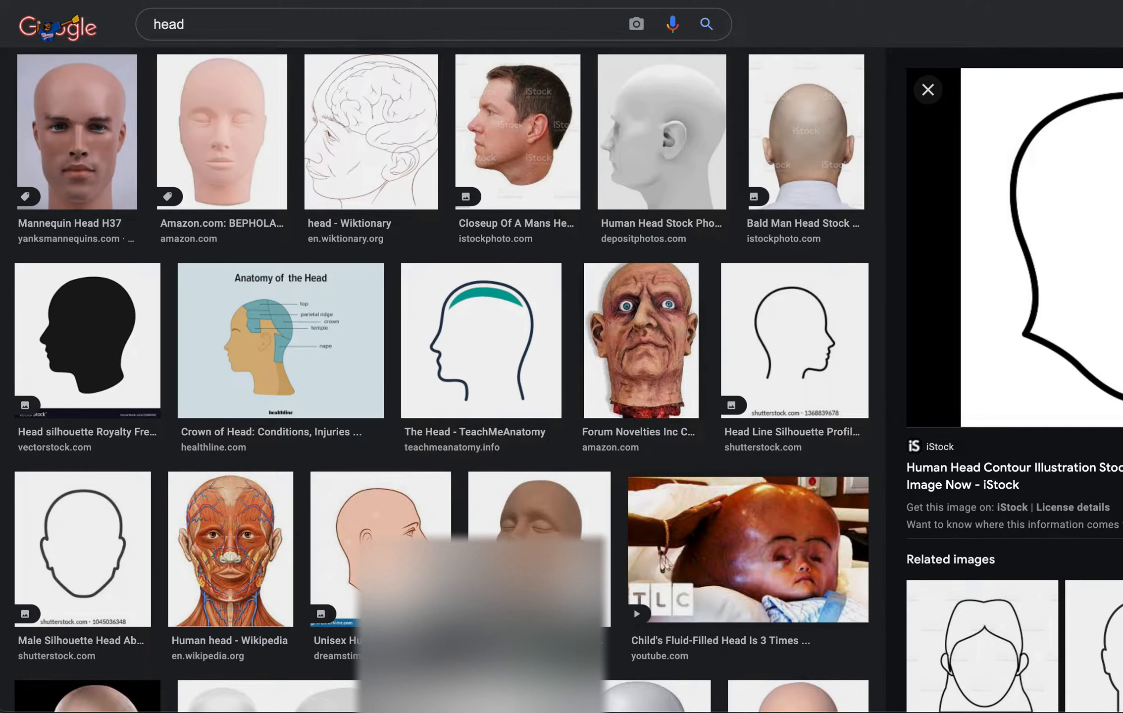
# Look through the "head" image results in the browser and copy the image address of the iStock human head contour
pyautogui.scroll(-3, 768, 495)
pyautogui.scroll(-10, 768, 495)
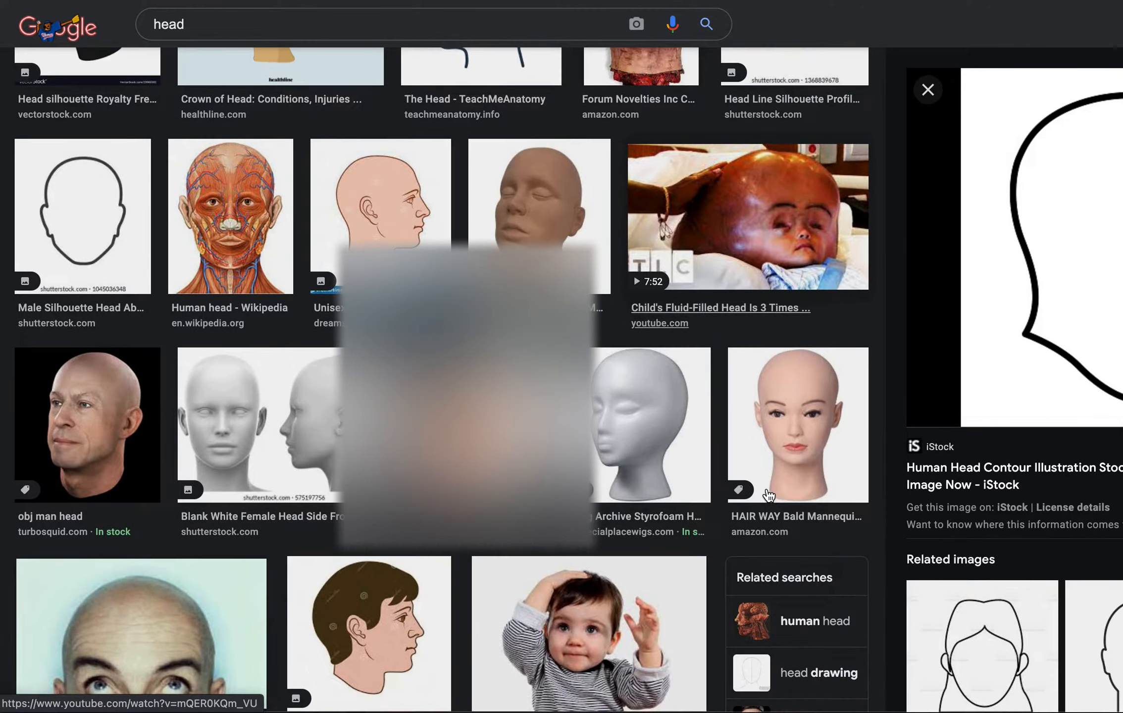
pyautogui.scroll(8, 570, 496)
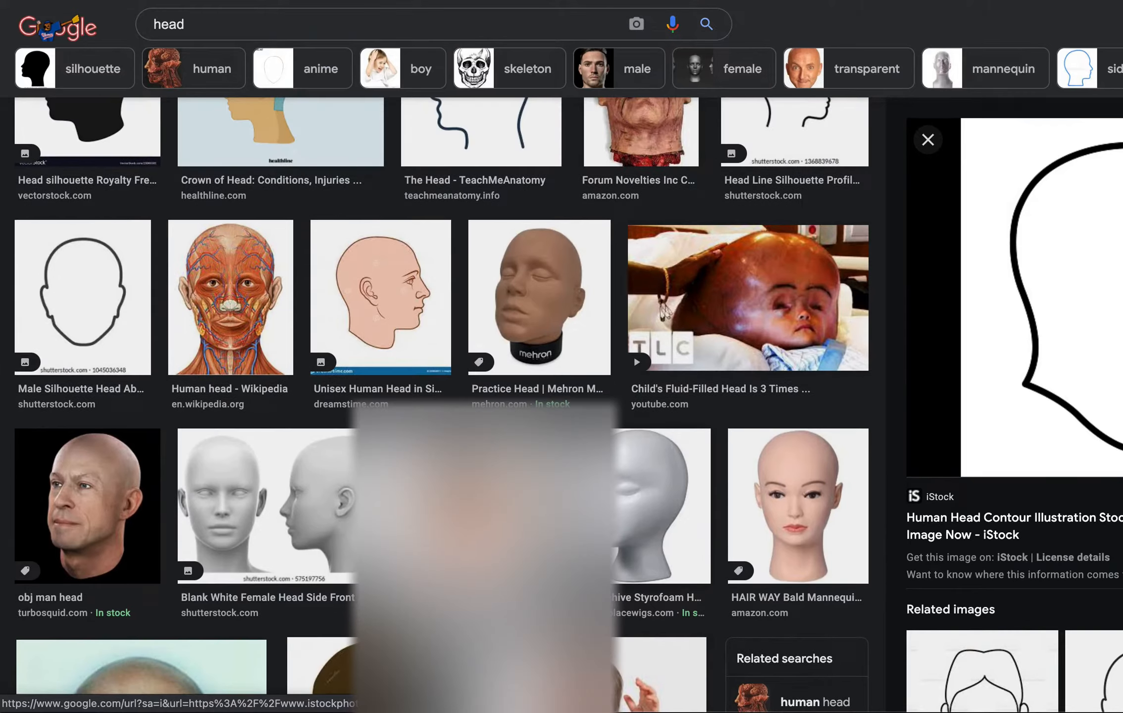
pyautogui.rightClick(1047, 371)
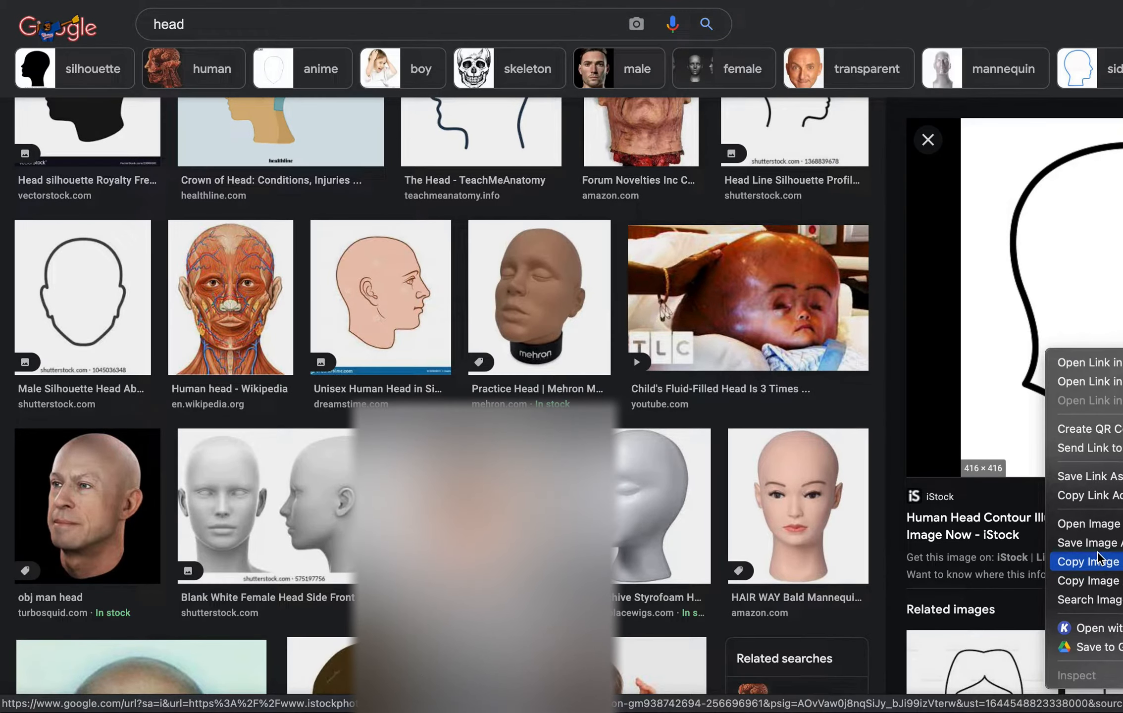
pyautogui.click(1096, 579)
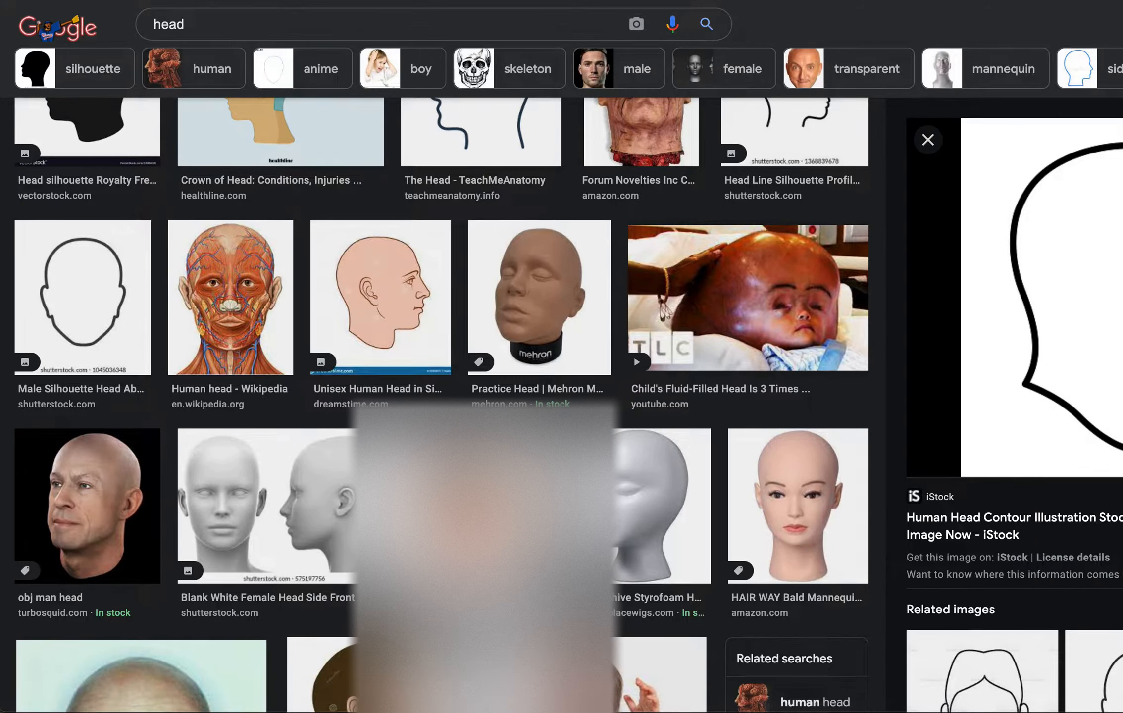
# Switch to Photopea, place the copied head contour image into the current project from its URL, and move it near the canvas centre
pyautogui.hotkey('ctrl', 'Tab')
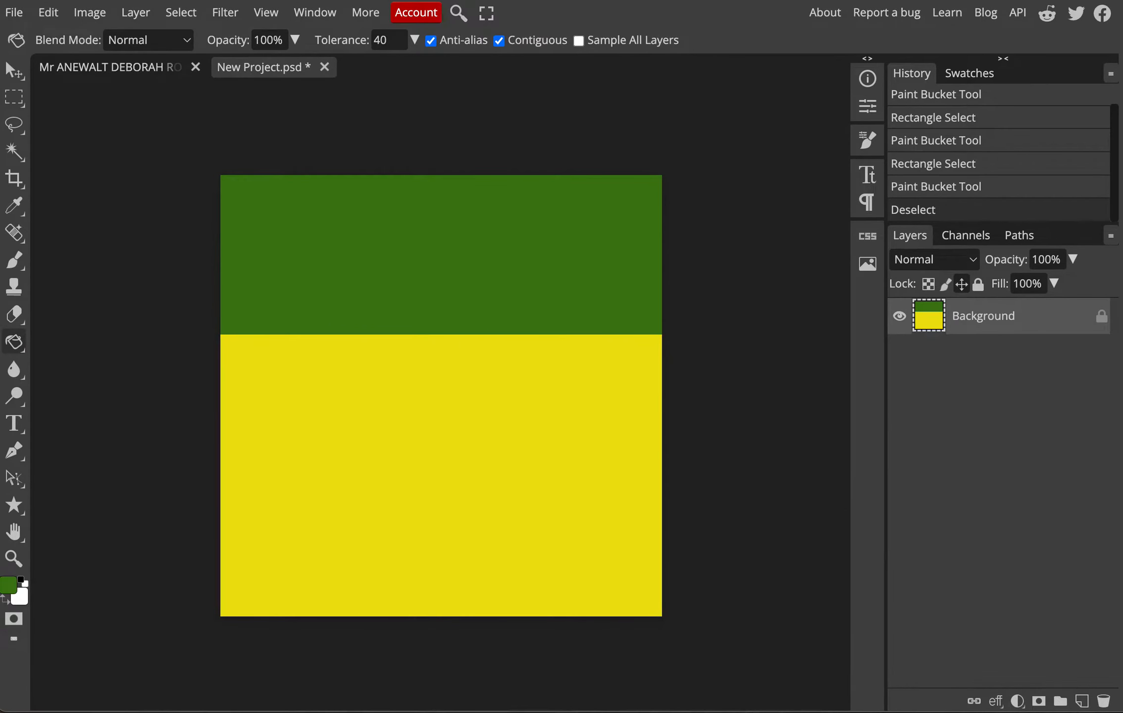
pyautogui.click(14, 12)
pyautogui.moveTo(75, 118)
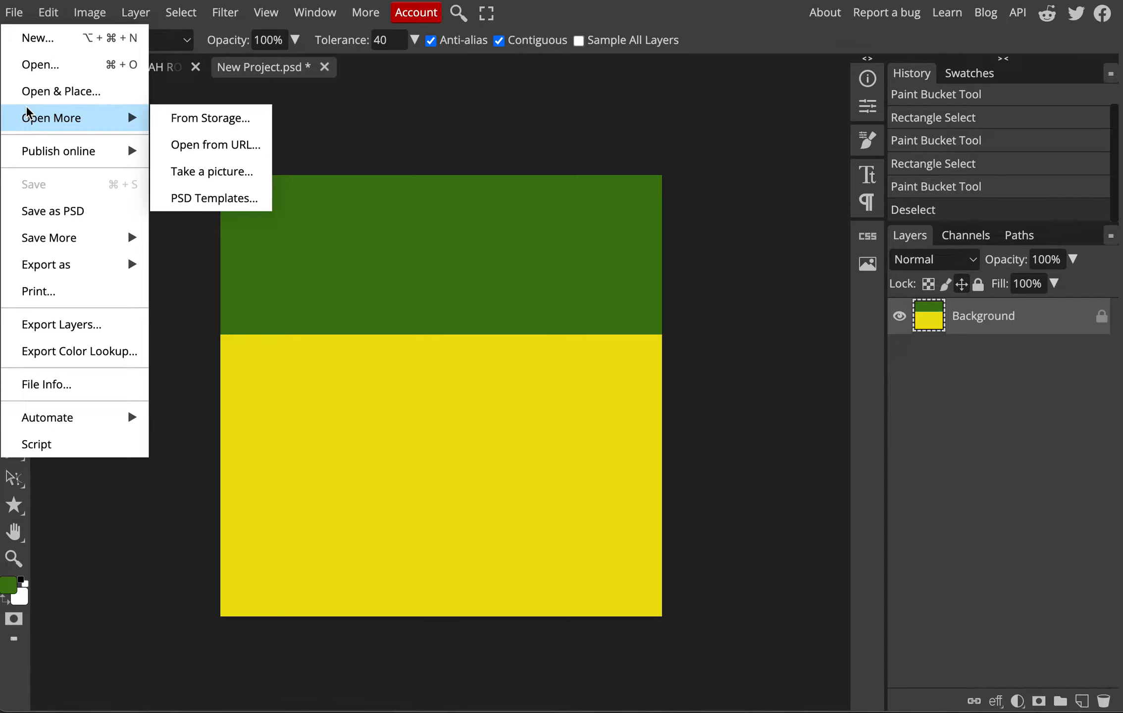
pyautogui.click(202, 144)
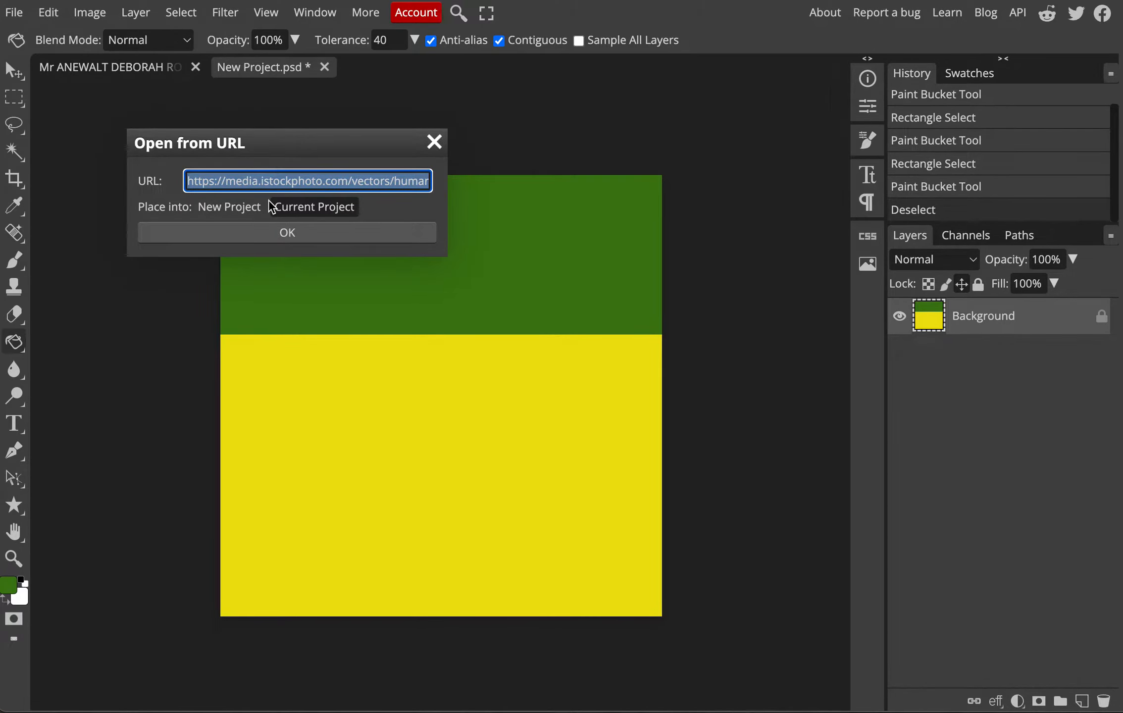
pyautogui.hotkey('ctrl', 'v')
pyautogui.click(288, 233)
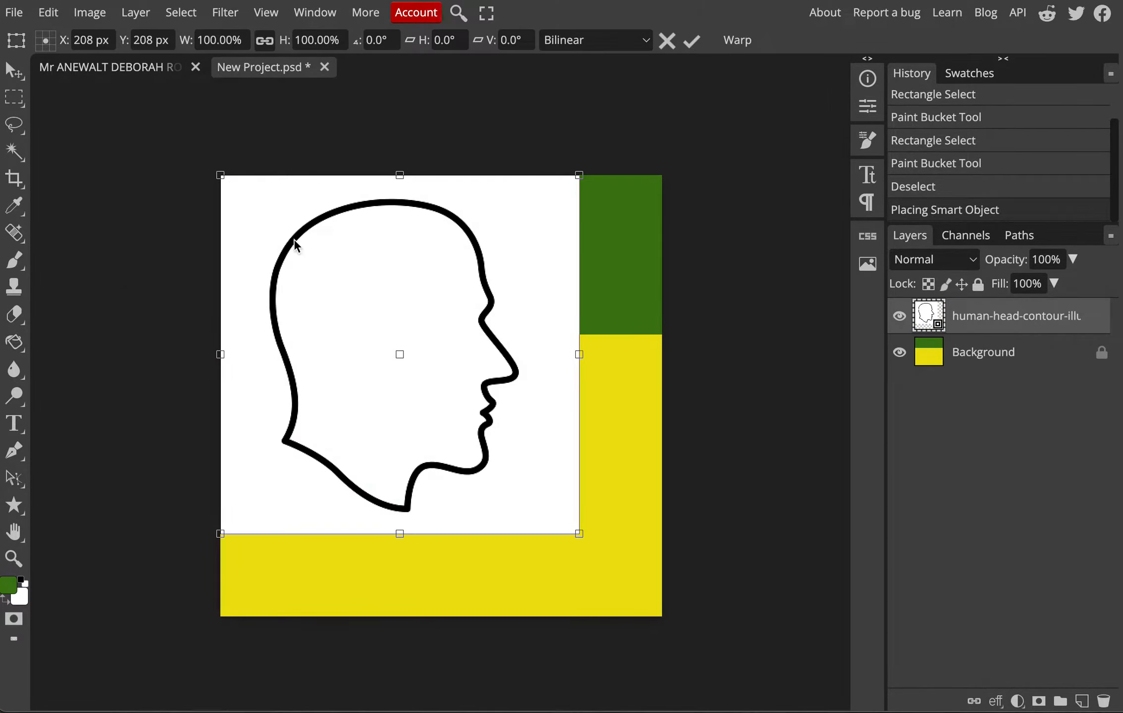
pyautogui.click(14, 72)
pyautogui.moveTo(388, 418); pyautogui.dragTo(421, 429)
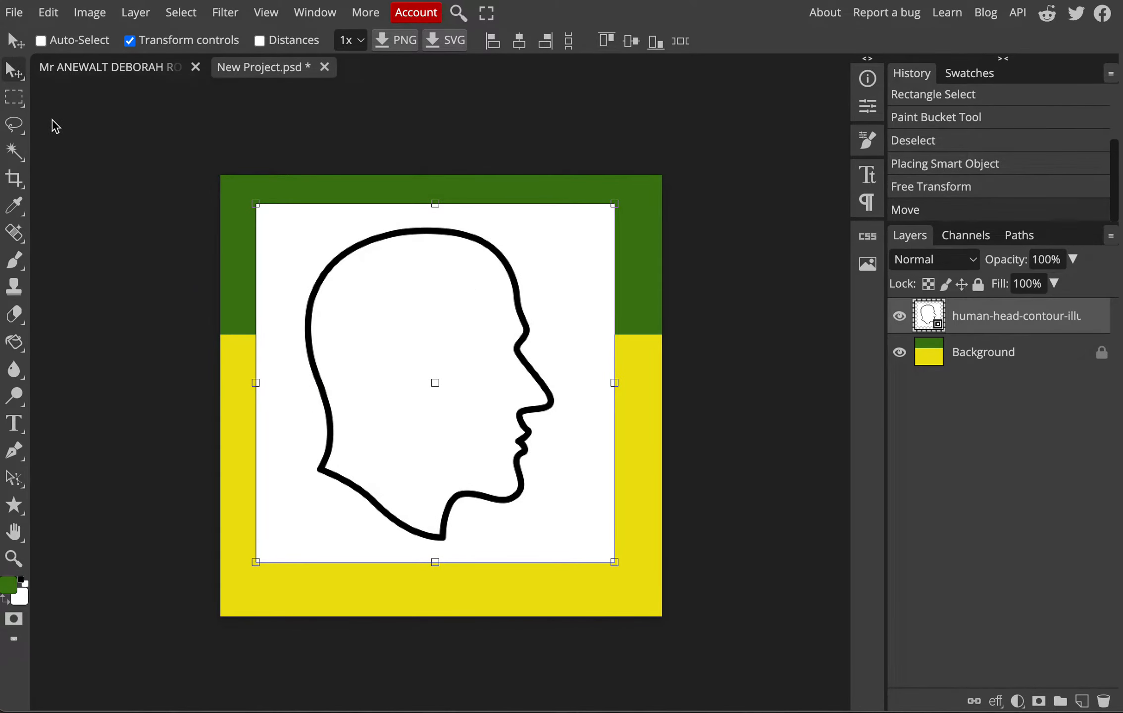
# Rasterize the head contour layer and delete the white areas outside and inside the outline with the Magic Wand
pyautogui.click(14, 152)
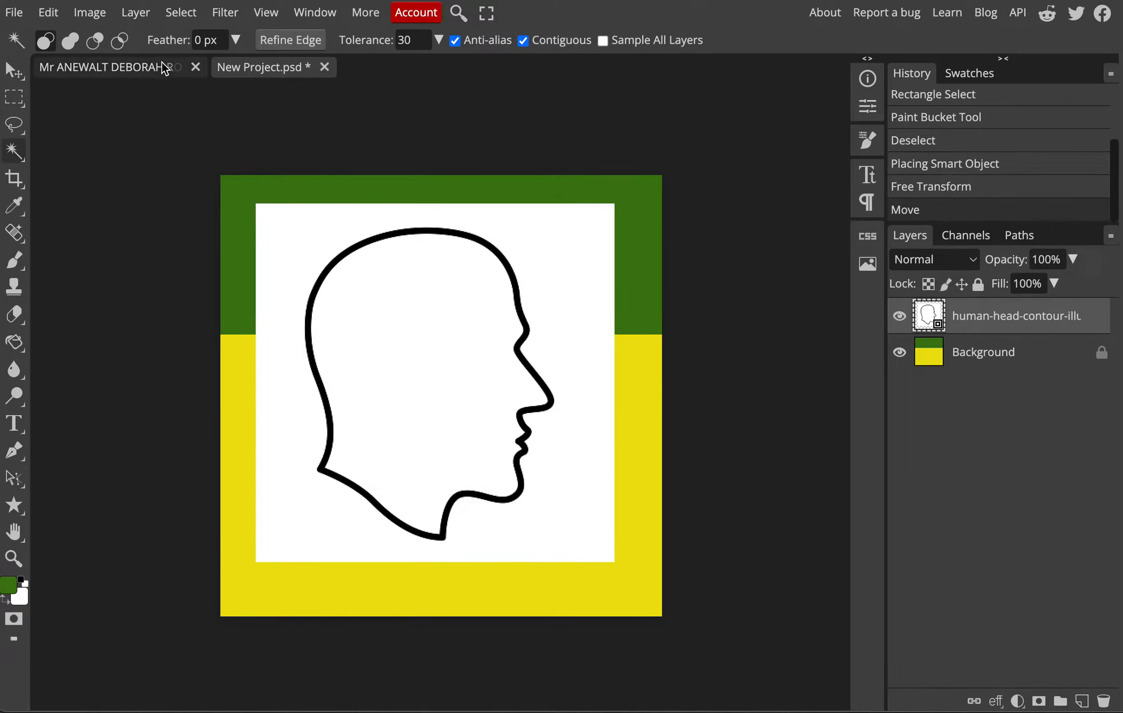
pyautogui.click(136, 14)
pyautogui.click(204, 367)
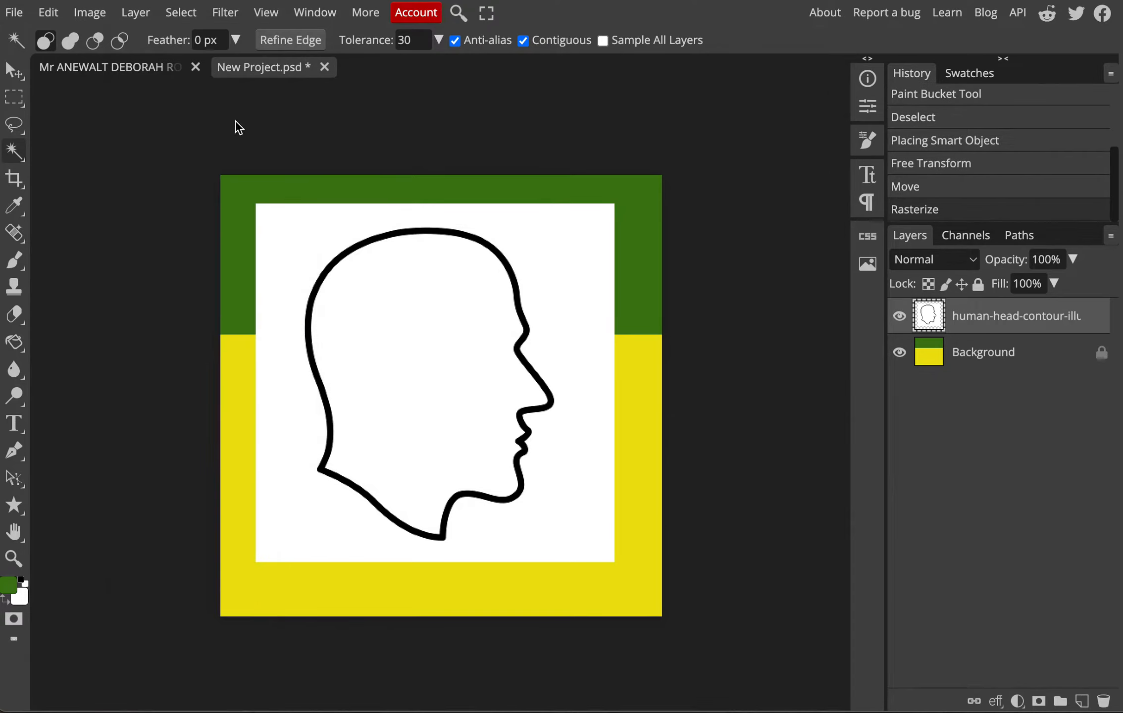
pyautogui.click(275, 265)
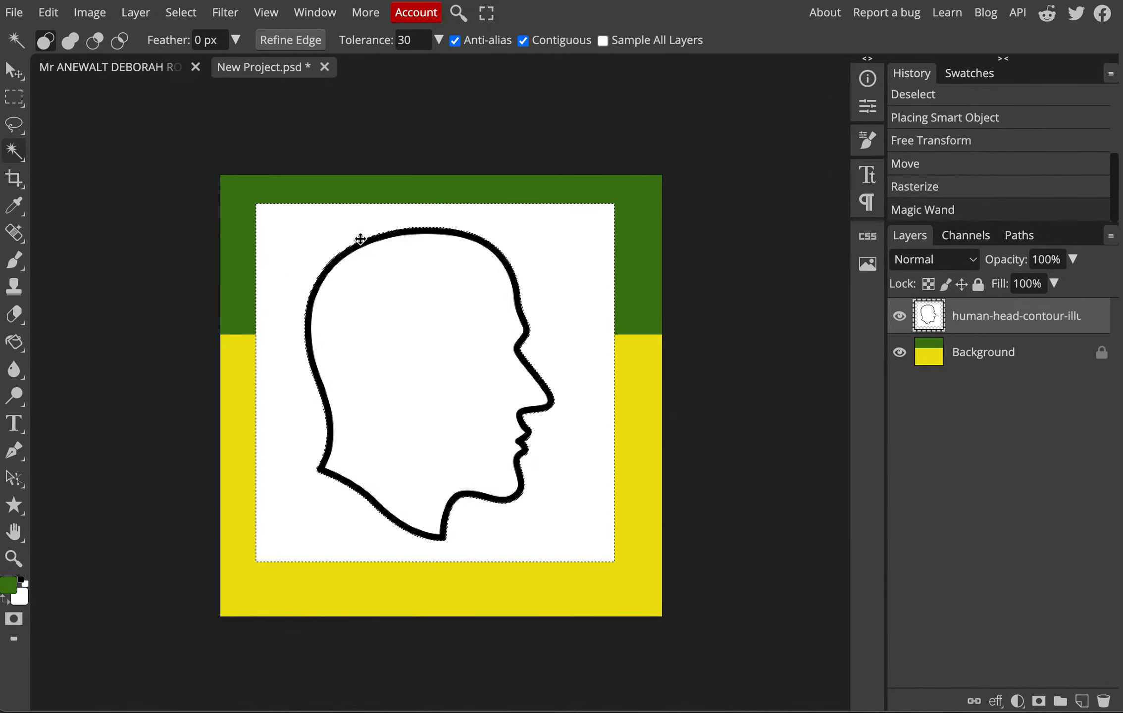
pyautogui.press('Delete')
pyautogui.click(416, 342)
pyautogui.press('Delete')
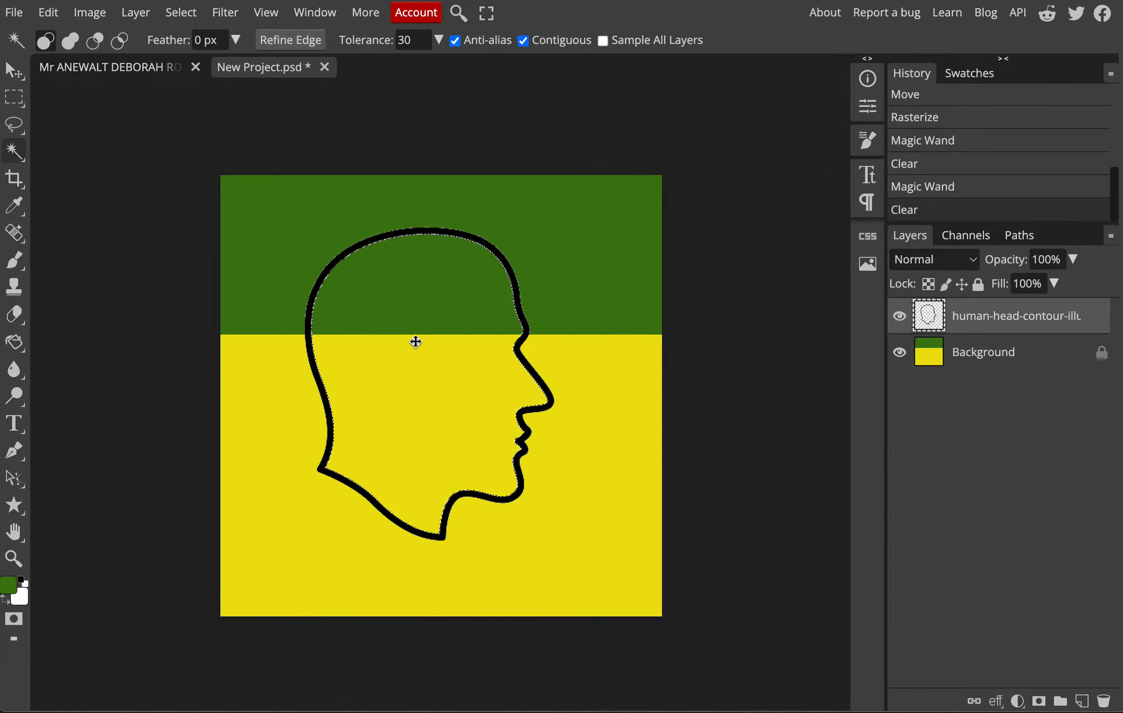
# Deselect and reposition the head outline slightly right of the canvas centre, keeping its original width
pyautogui.click(14, 72)
pyautogui.moveTo(554, 420)
pyautogui.mouseDown()
pyautogui.moveTo(566, 425)
pyautogui.moveTo(552, 423)
pyautogui.mouseUp()
pyautogui.hotkey('ctrl', 'd')
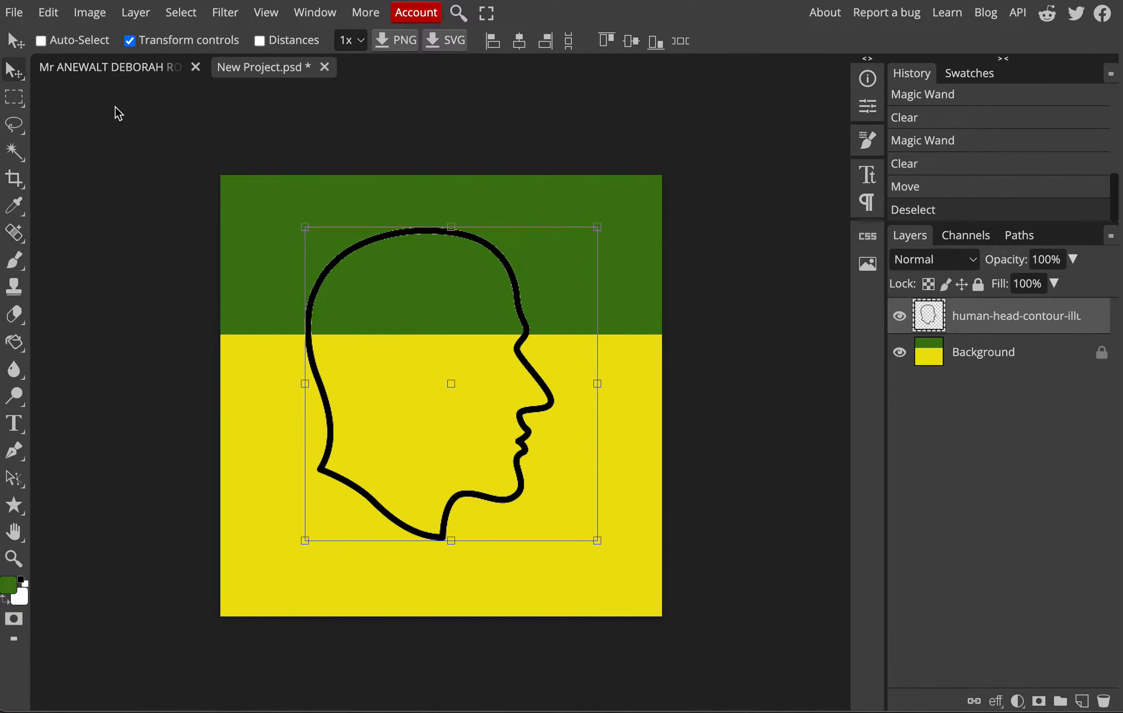
pyautogui.moveTo(486, 290); pyautogui.dragTo(507, 277)
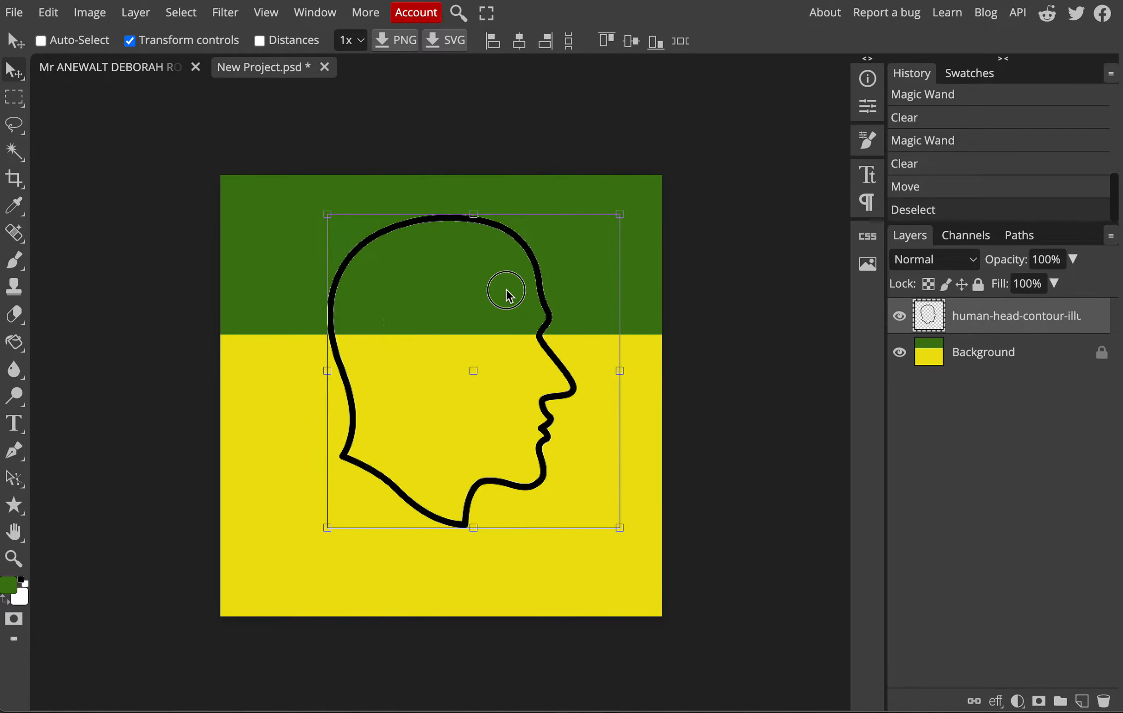
pyautogui.moveTo(619, 370); pyautogui.dragTo(595, 374)
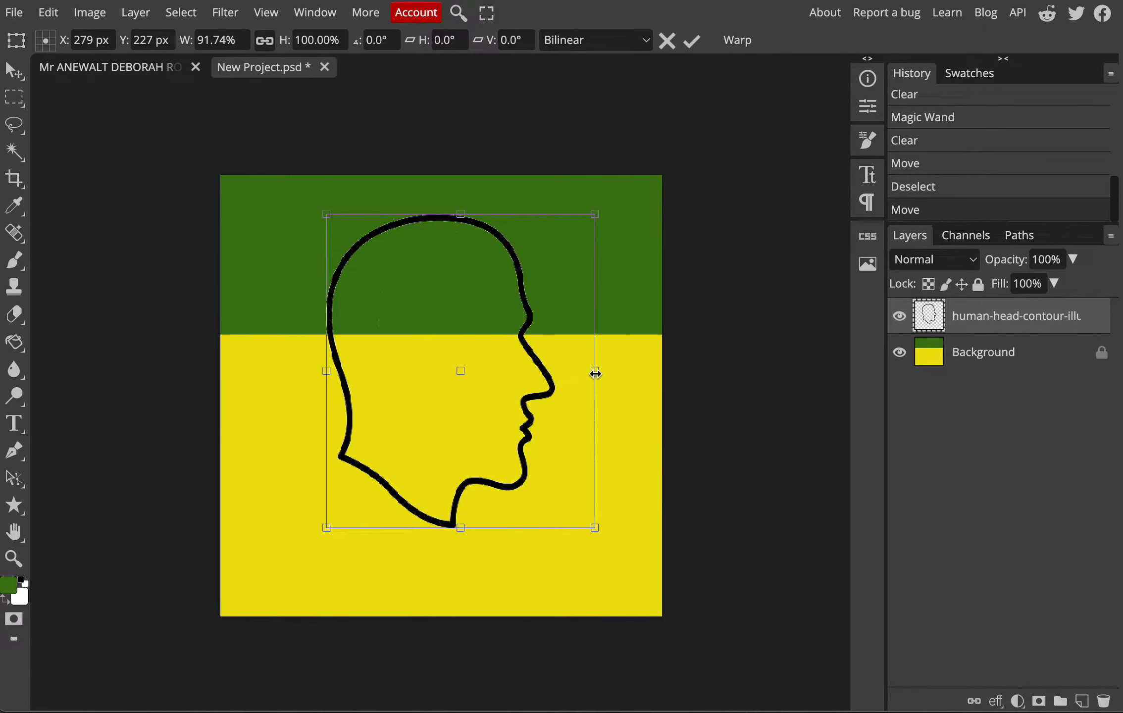
pyautogui.press('Escape')
pyautogui.moveTo(462, 379)
pyautogui.mouseDown()
pyautogui.moveTo(481, 427)
pyautogui.moveTo(453, 384)
pyautogui.mouseUp()
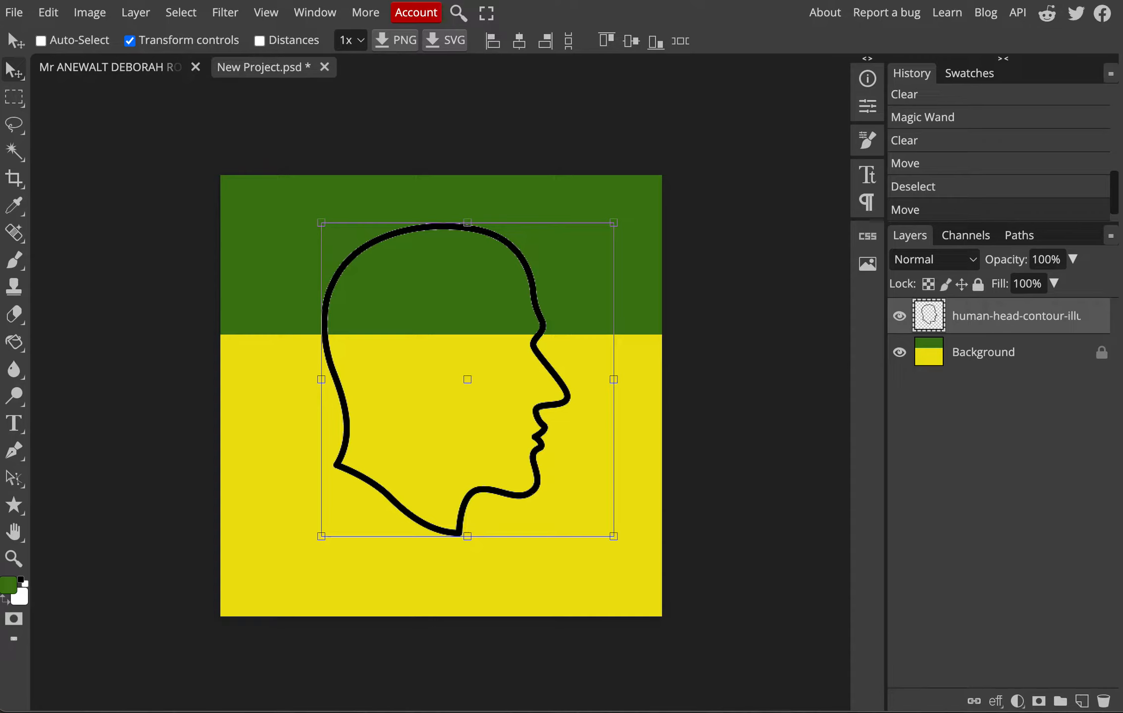
# Draw a large black custom shape of four diagonal outward arrows over the head and move it to the canvas's lower part
pyautogui.click(14, 505)
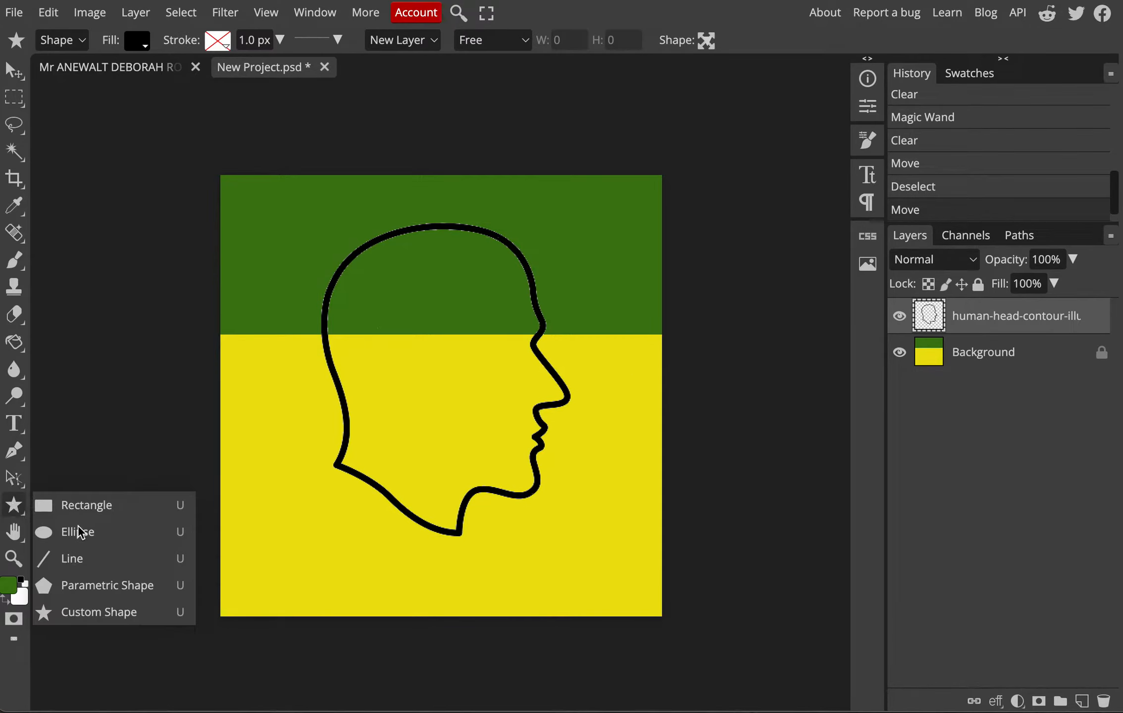
pyautogui.click(113, 615)
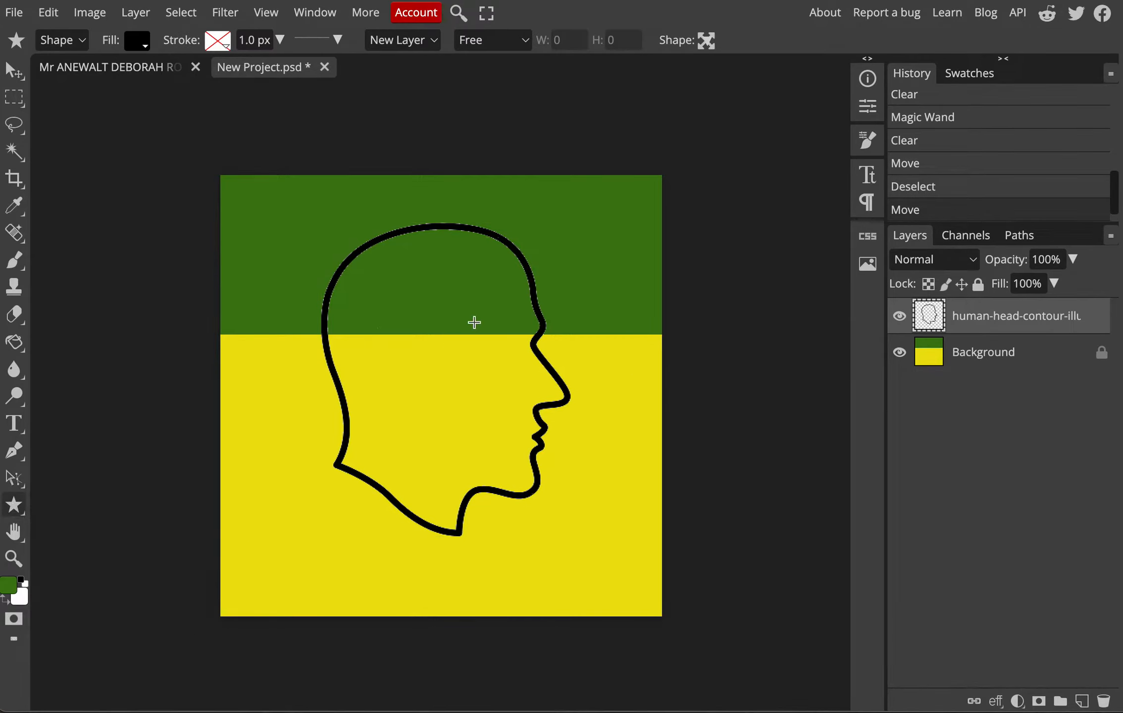
pyautogui.click(708, 41)
pyautogui.scroll(-5, 859, 173)
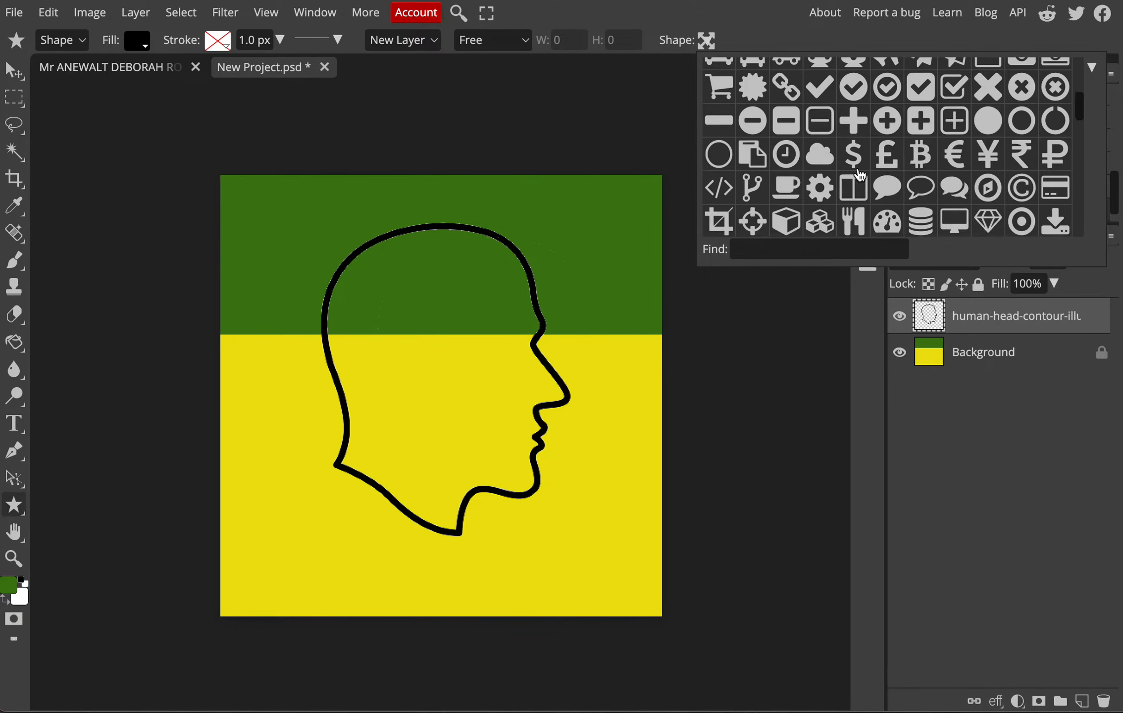
pyautogui.scroll(-1, 860, 174)
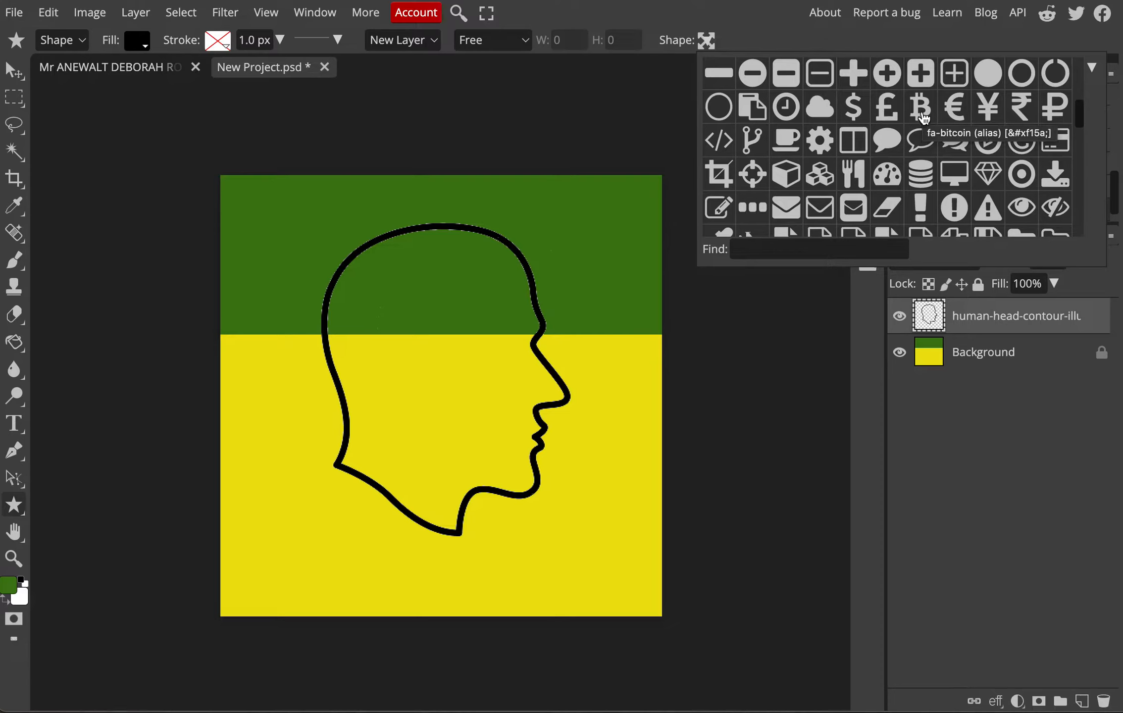
pyautogui.scroll(-5, 919, 154)
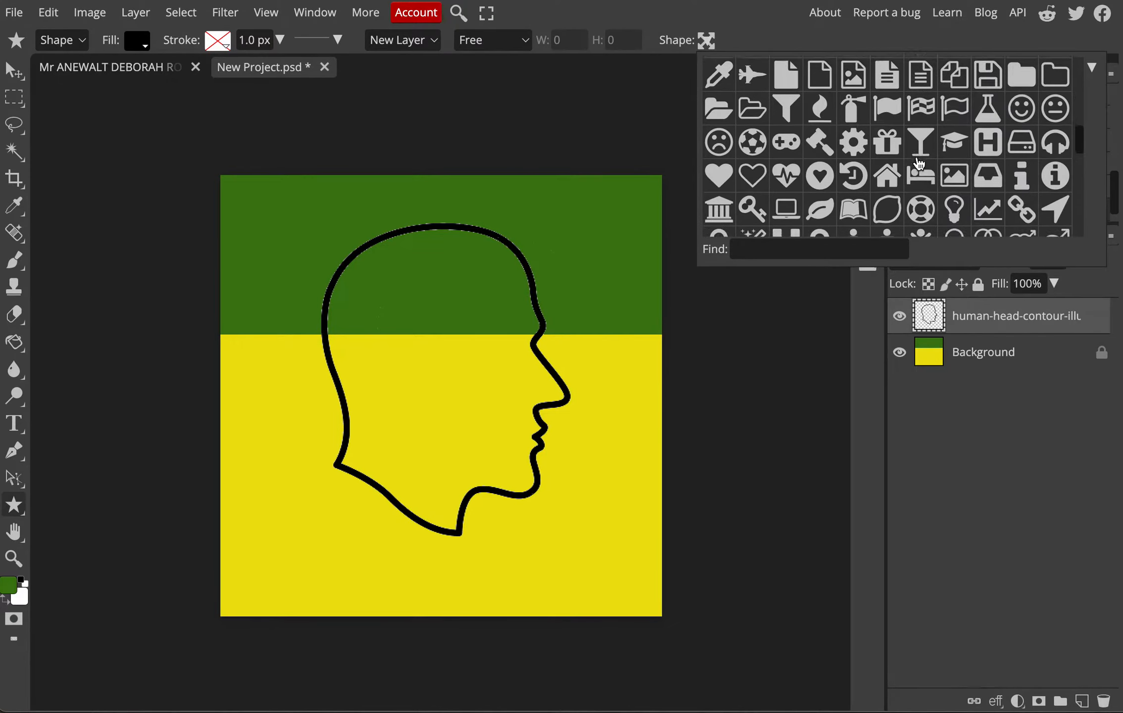
pyautogui.scroll(-1, 920, 164)
pyautogui.scroll(10, 920, 163)
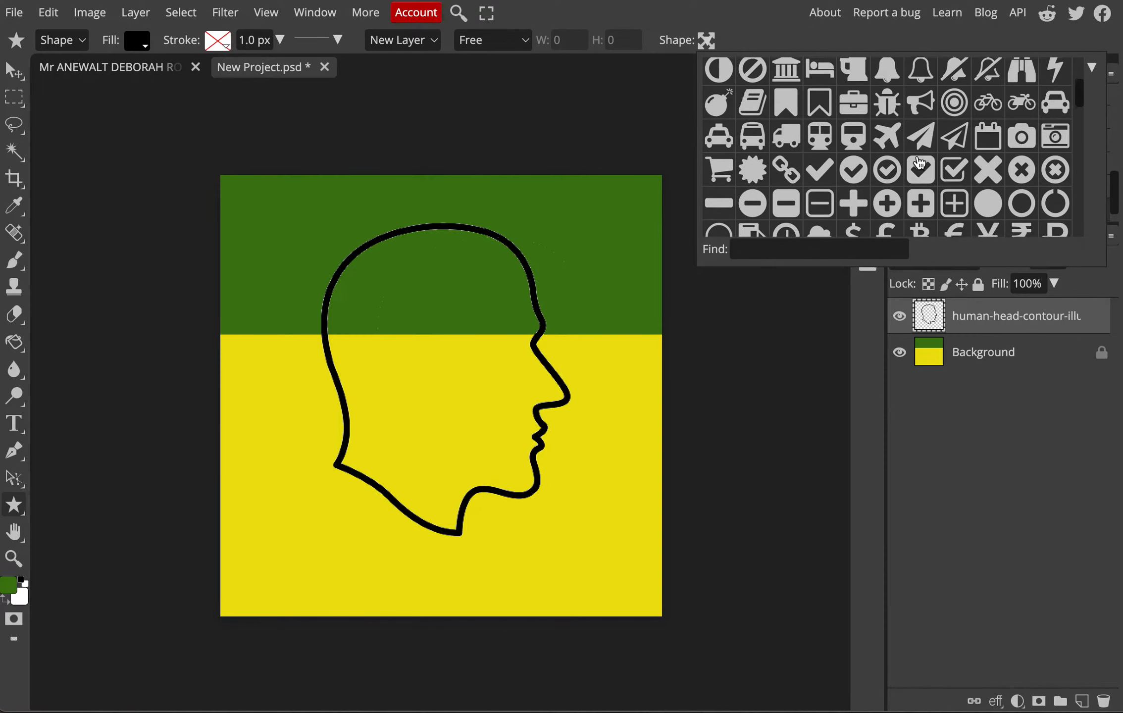
pyautogui.scroll(2, 919, 163)
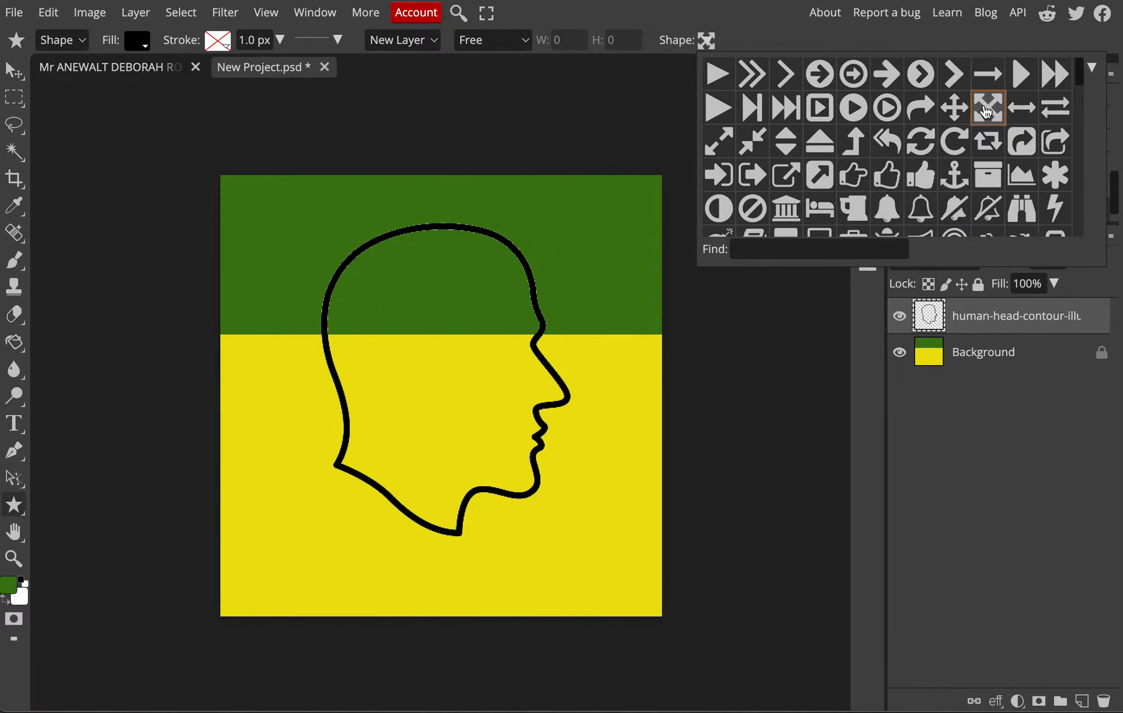
pyautogui.moveTo(310, 256); pyautogui.dragTo(556, 589)
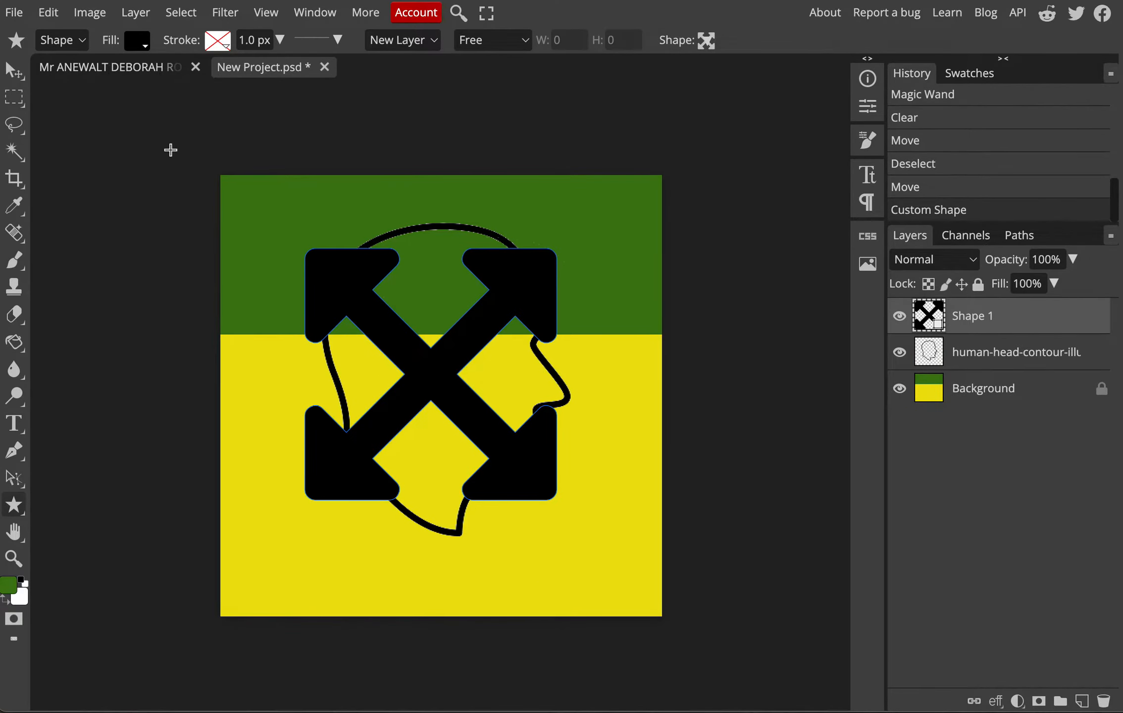
pyautogui.click(15, 73)
pyautogui.moveTo(524, 439); pyautogui.dragTo(506, 519)
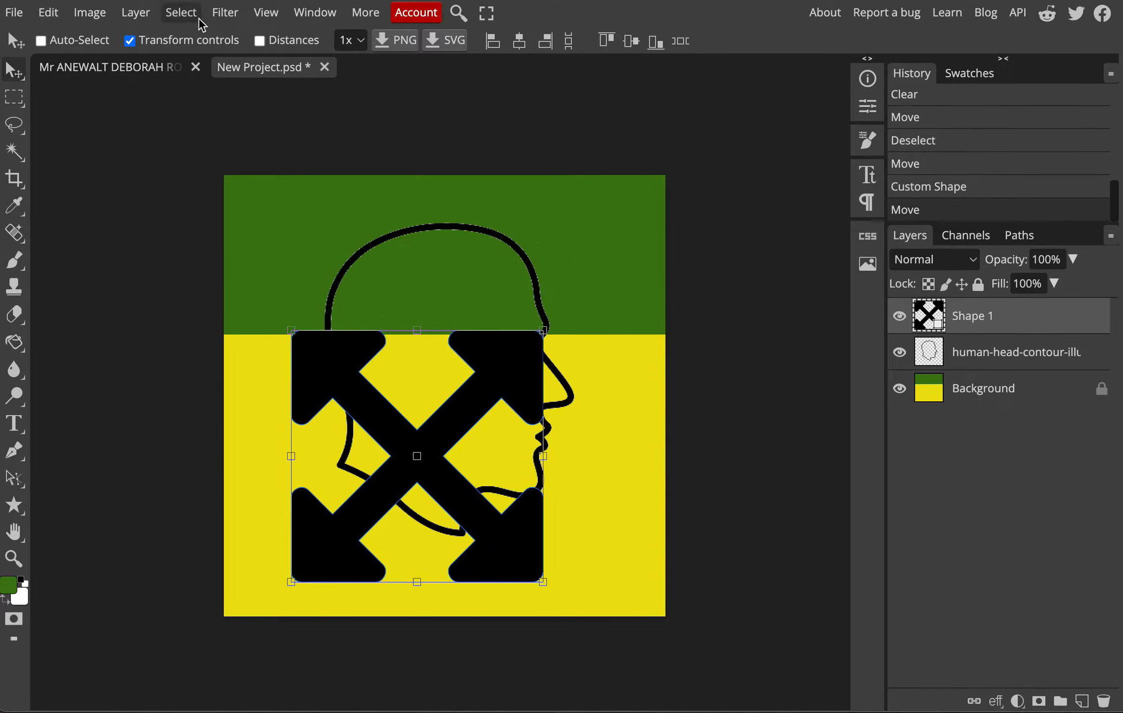
# Try to apply the Offset filter to the arrow shape layer
pyautogui.click(220, 19)
pyautogui.moveTo(273, 369)
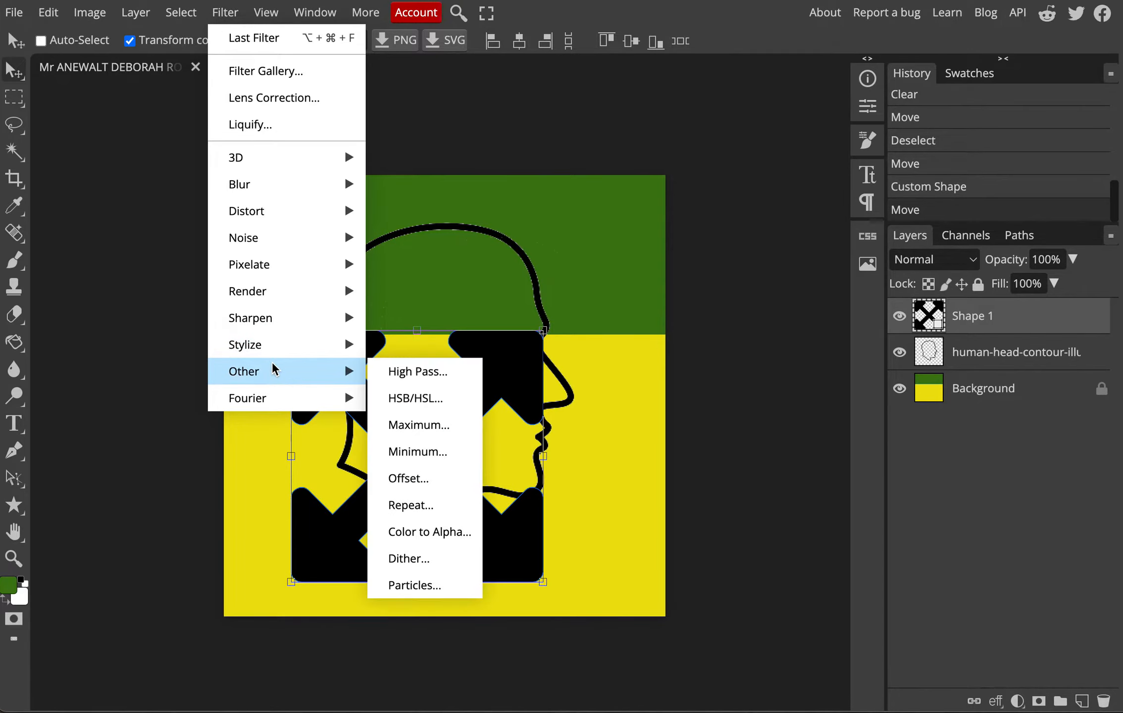
pyautogui.click(426, 478)
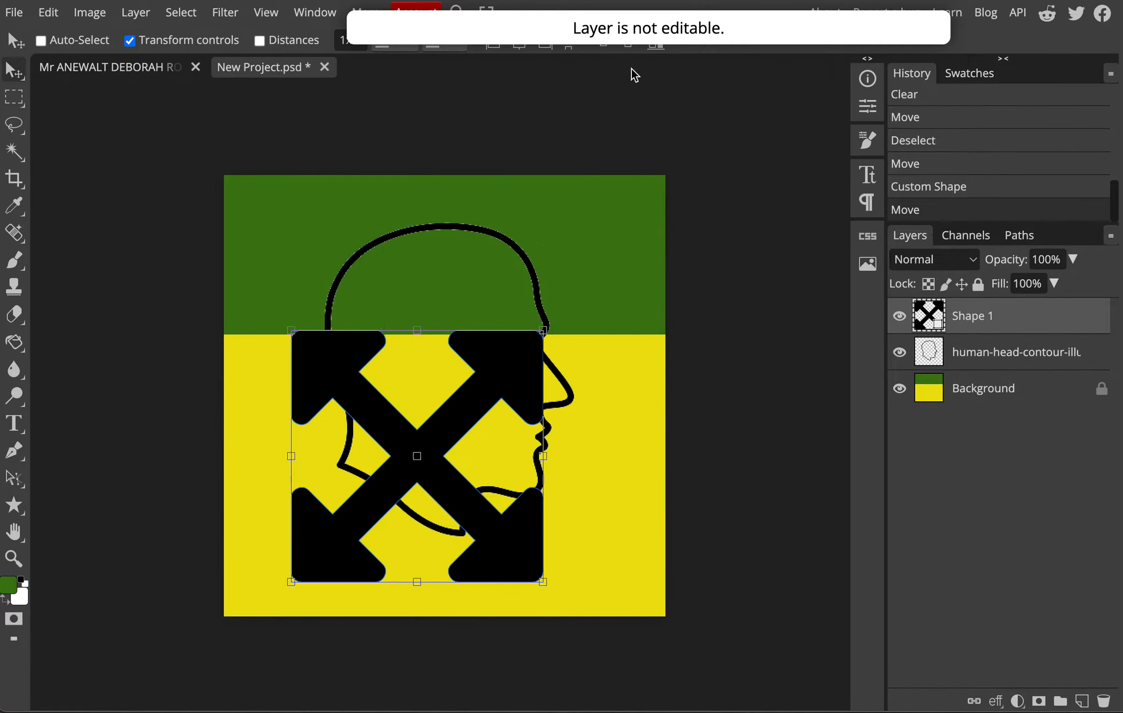
# Rasterize the arrow shape layer and move the arrows toward the canvas's lower-left corner
pyautogui.click(132, 12)
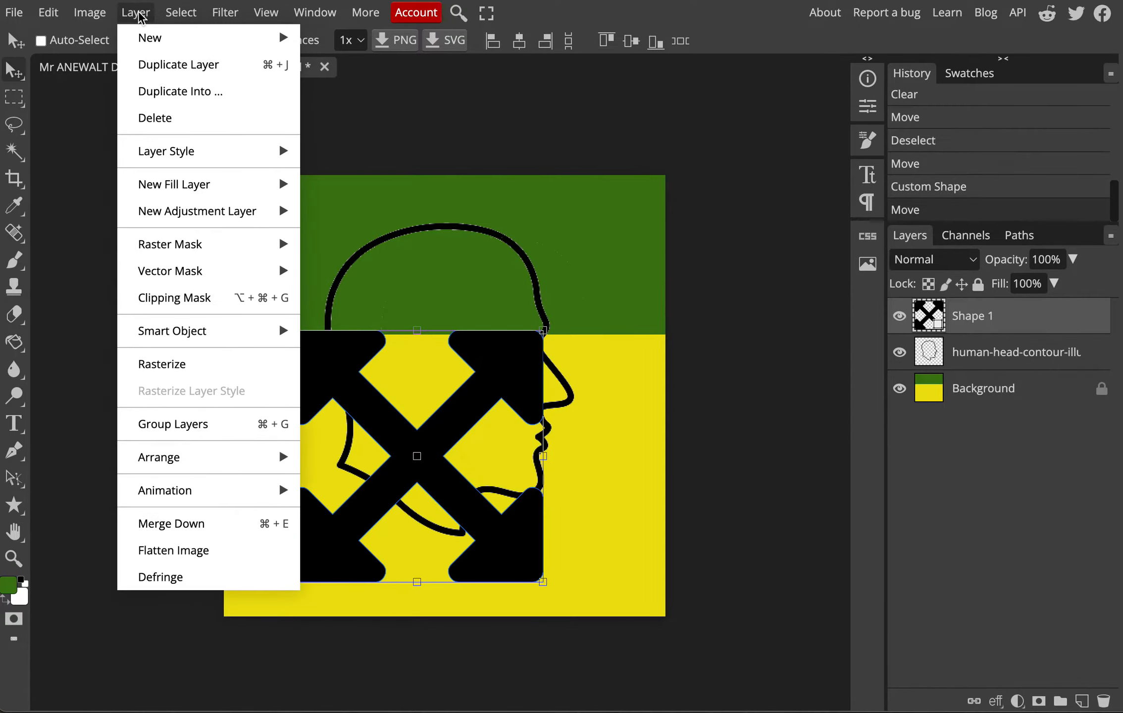
pyautogui.click(192, 376)
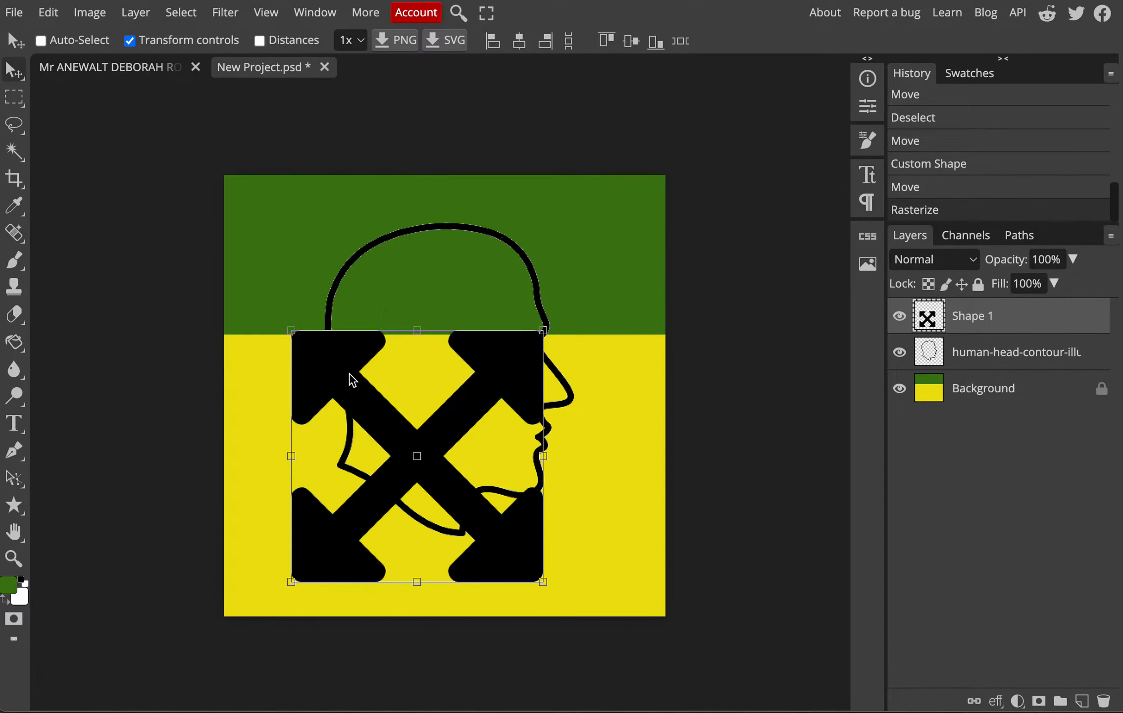
pyautogui.moveTo(486, 514); pyautogui.dragTo(438, 531)
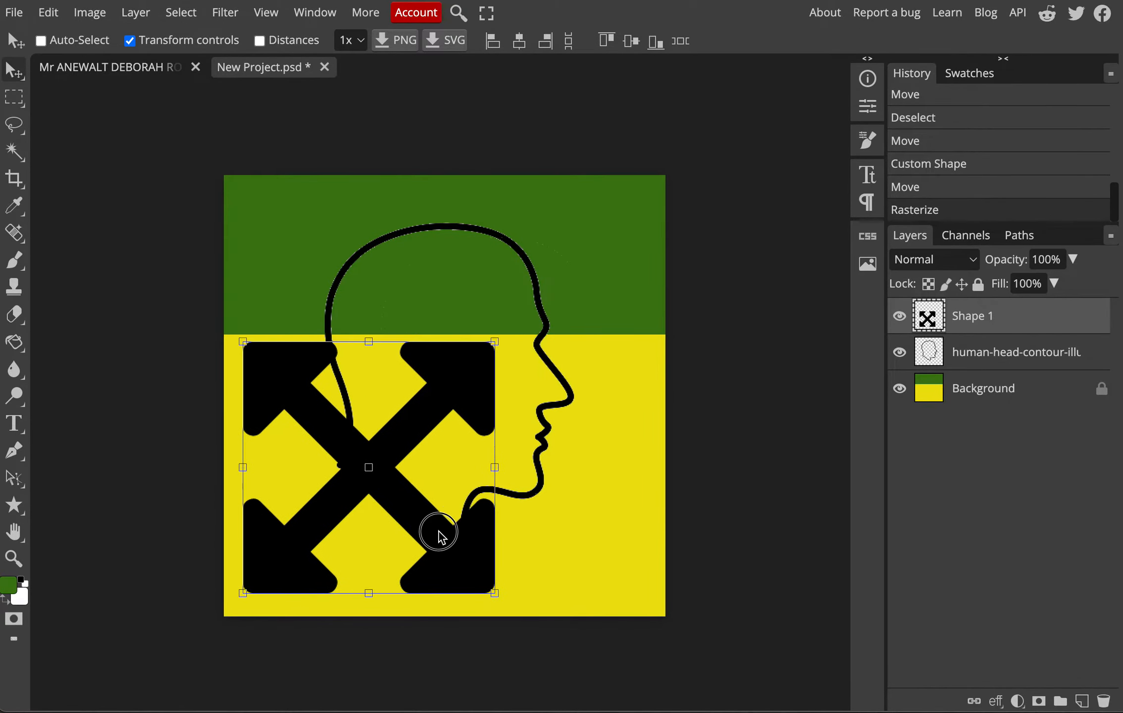
# Apply the Offset filter to the arrows with horizontal 348 px, vertical 173 px and Wrap Around, so they point inward from the corners
pyautogui.click(223, 14)
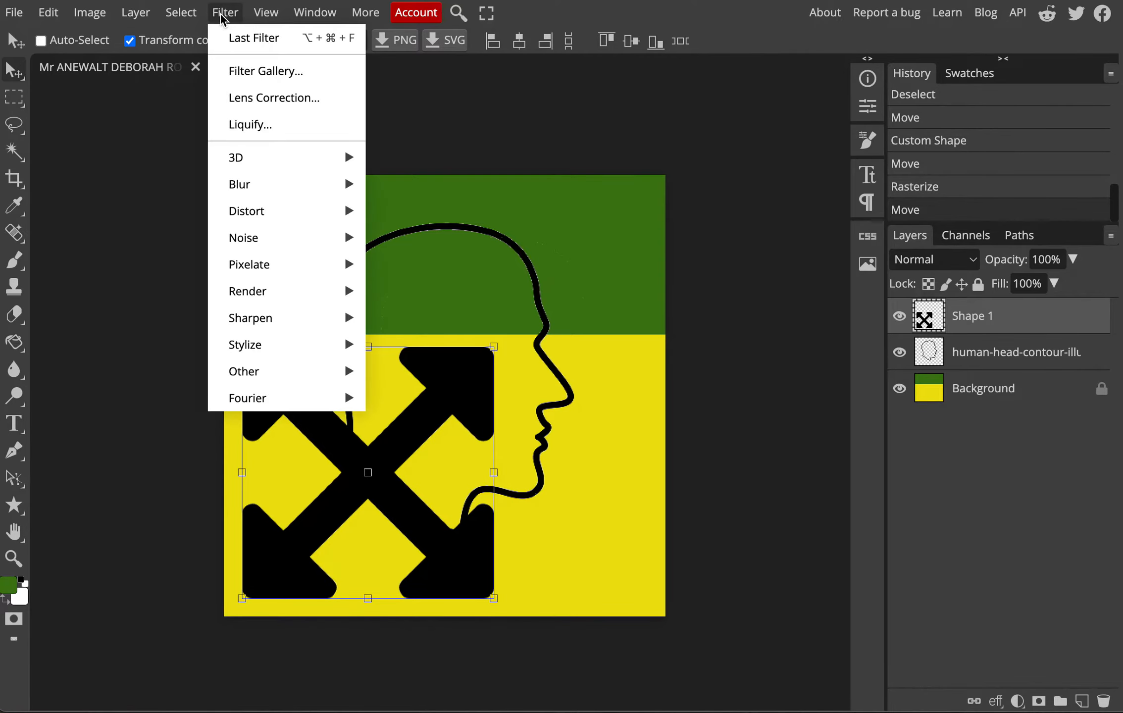
pyautogui.moveTo(250, 375)
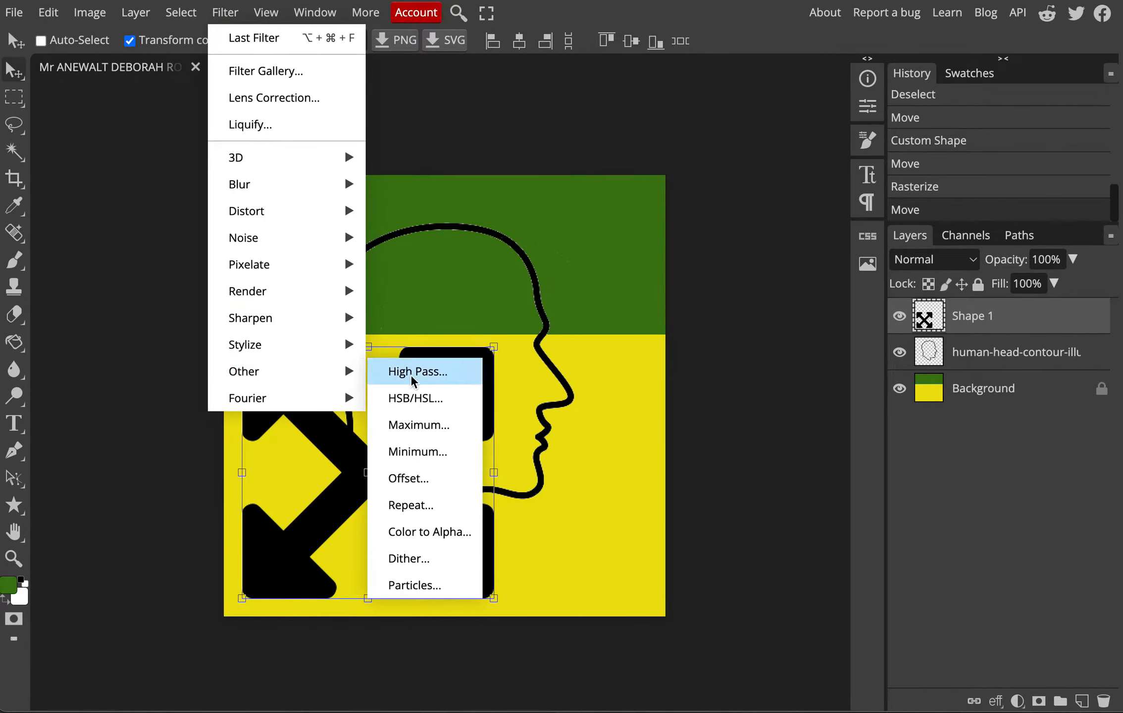
pyautogui.click(433, 478)
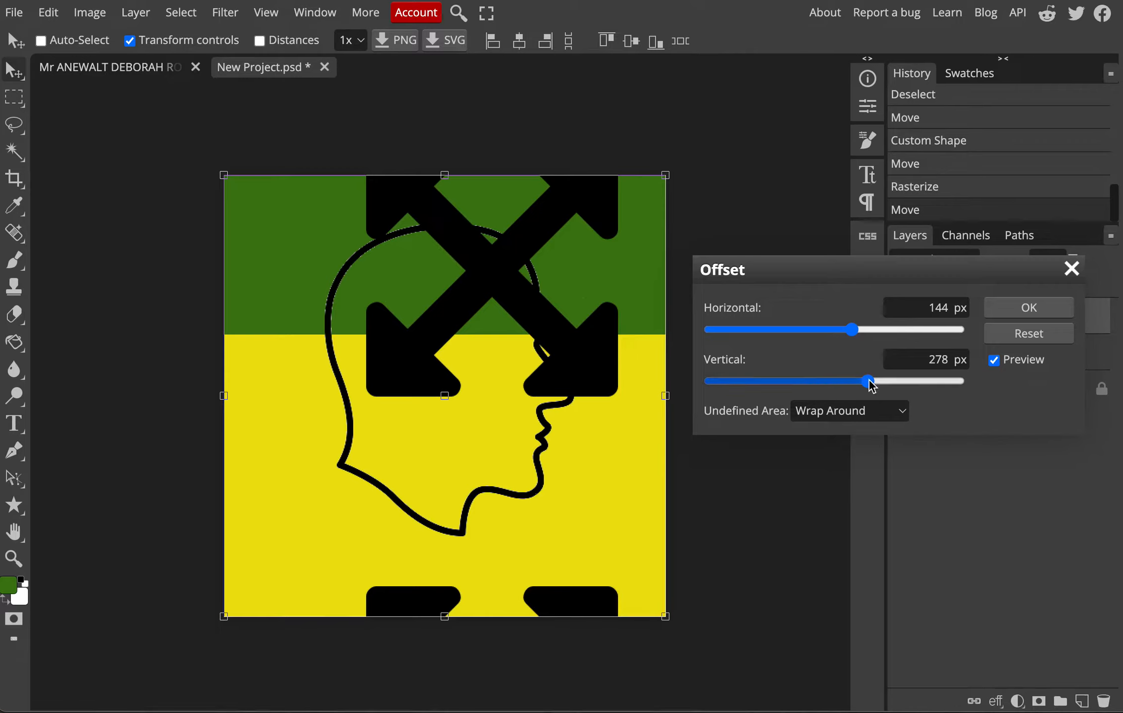
pyautogui.moveTo(891, 267); pyautogui.dragTo(914, 232)
pyautogui.moveTo(875, 300); pyautogui.dragTo(835, 297)
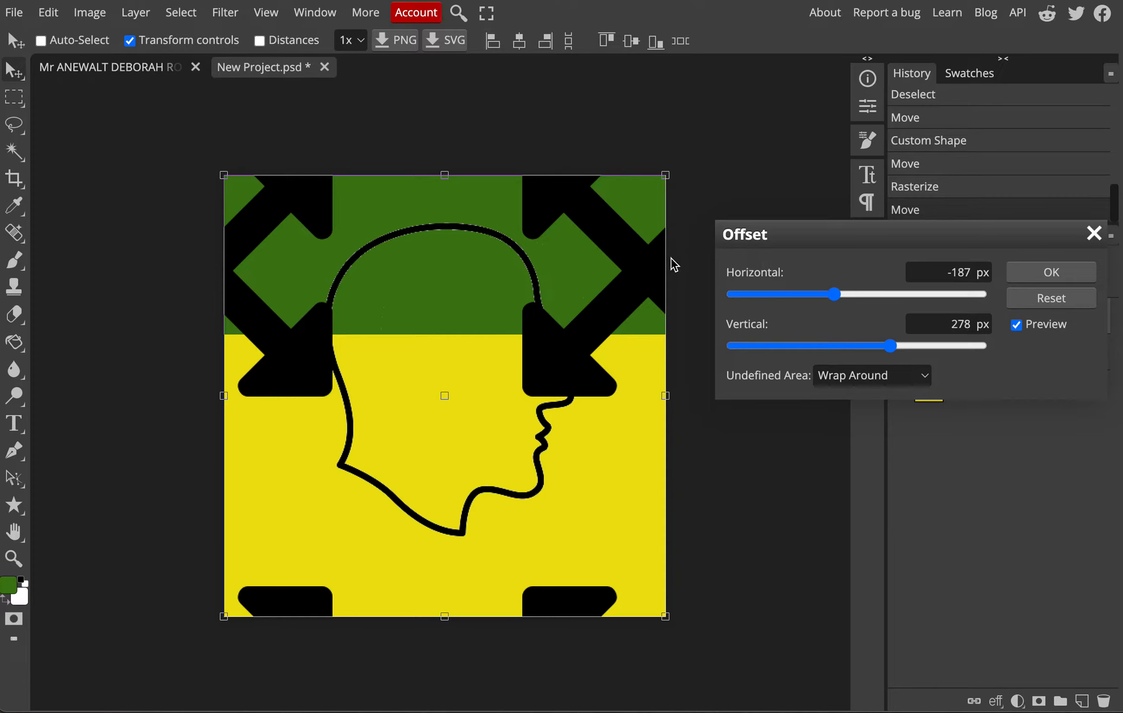
pyautogui.click(890, 353)
pyautogui.moveTo(890, 352); pyautogui.dragTo(875, 346)
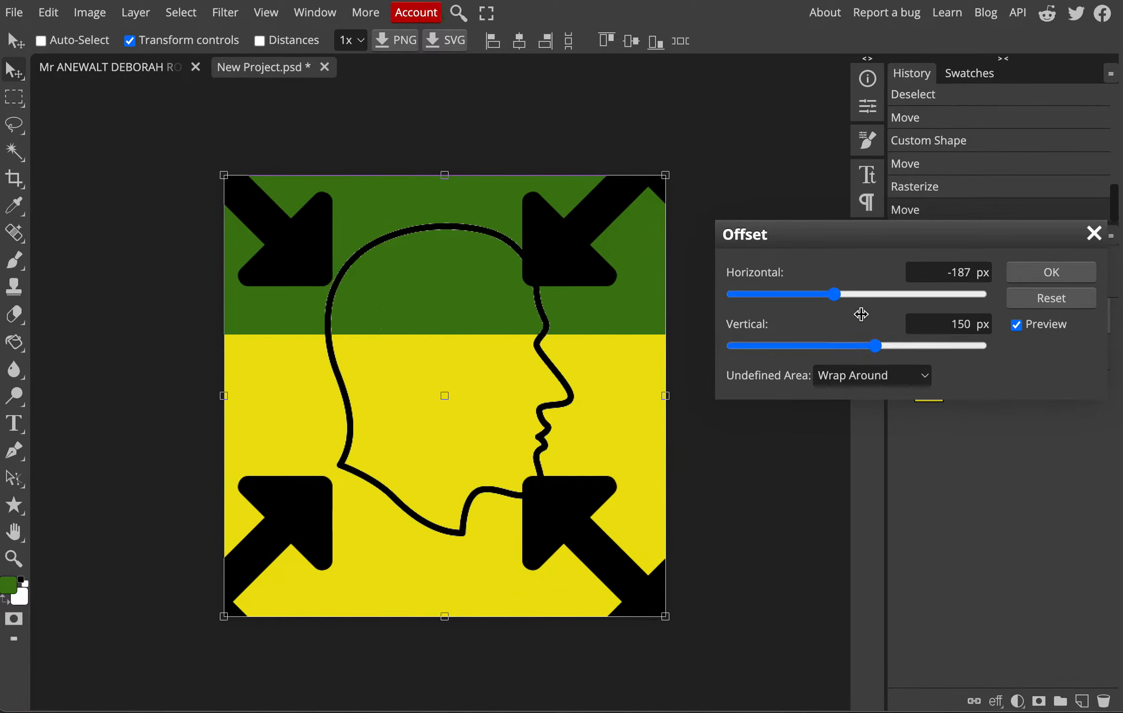
pyautogui.moveTo(839, 295); pyautogui.dragTo(838, 306)
pyautogui.moveTo(875, 346)
pyautogui.mouseDown()
pyautogui.moveTo(849, 359)
pyautogui.moveTo(865, 351)
pyautogui.moveTo(855, 349)
pyautogui.mouseUp()
pyautogui.moveTo(843, 301); pyautogui.dragTo(899, 296)
pyautogui.moveTo(860, 345); pyautogui.dragTo(880, 350)
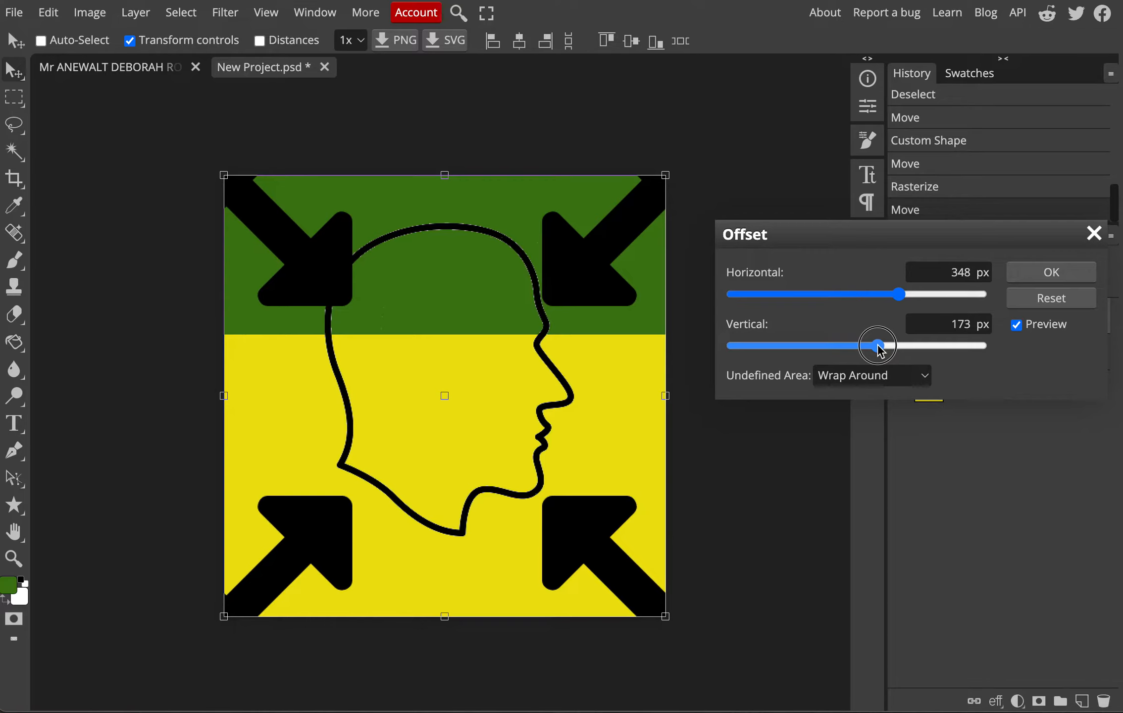
pyautogui.click(1051, 272)
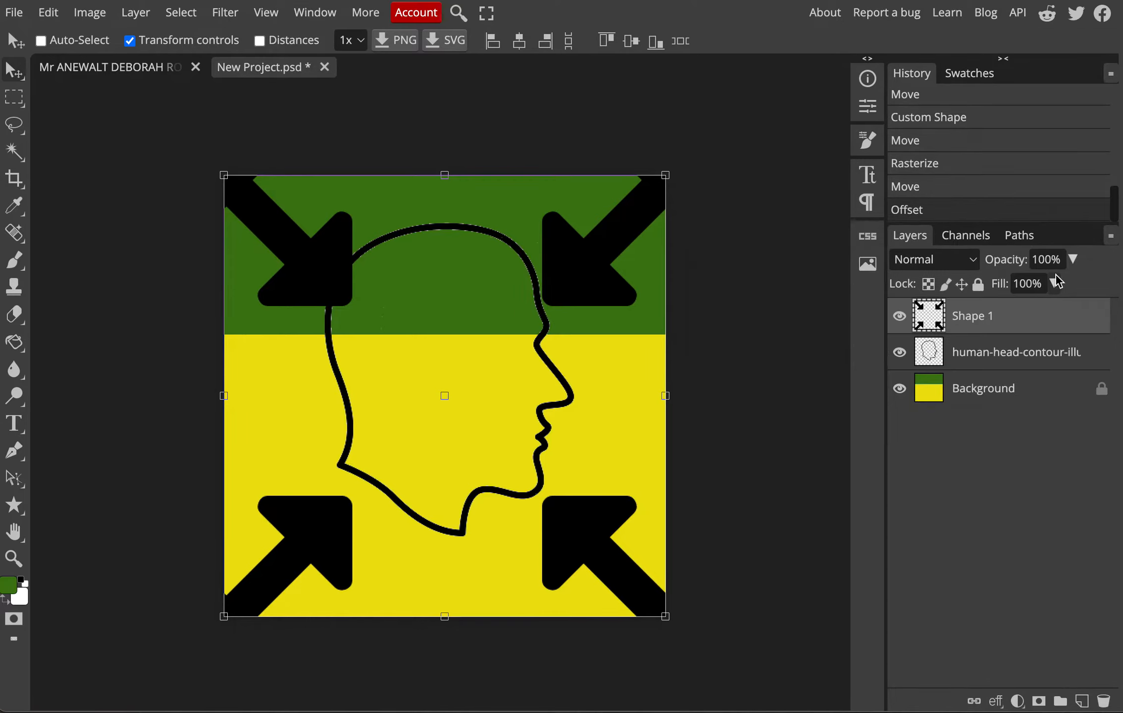
# Scale the head outline layer to about 75% and move it to the canvas centre between the four arrows
pyautogui.click(983, 357)
pyautogui.moveTo(615, 540); pyautogui.dragTo(580, 497)
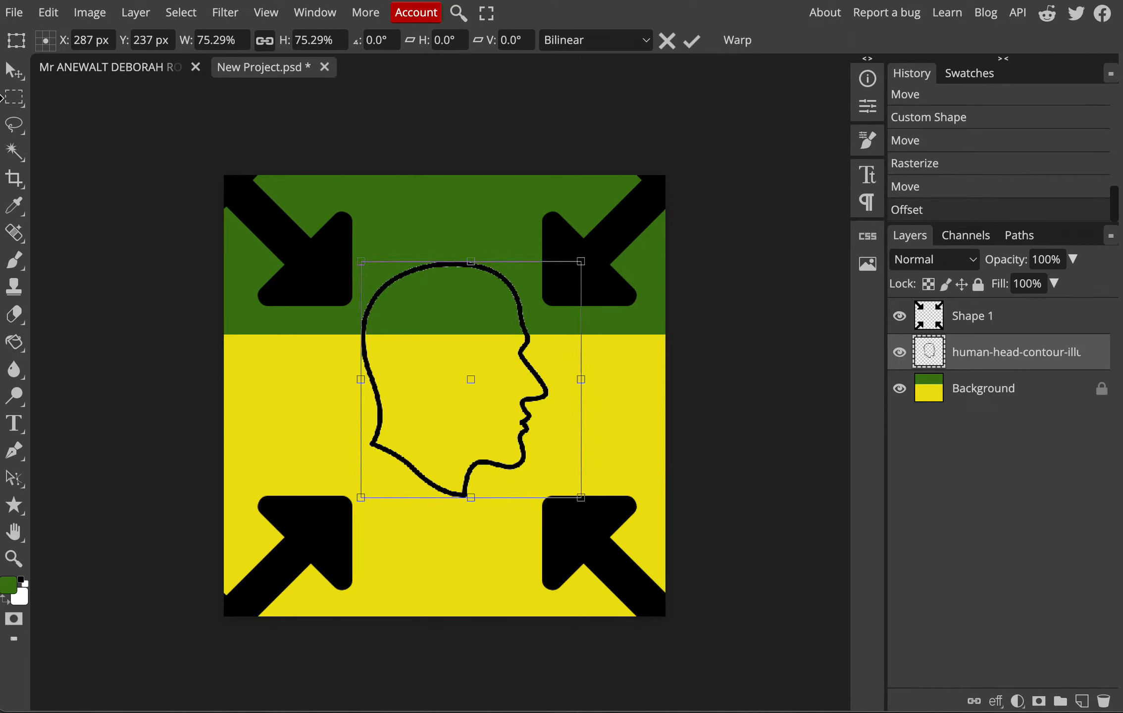
pyautogui.click(18, 73)
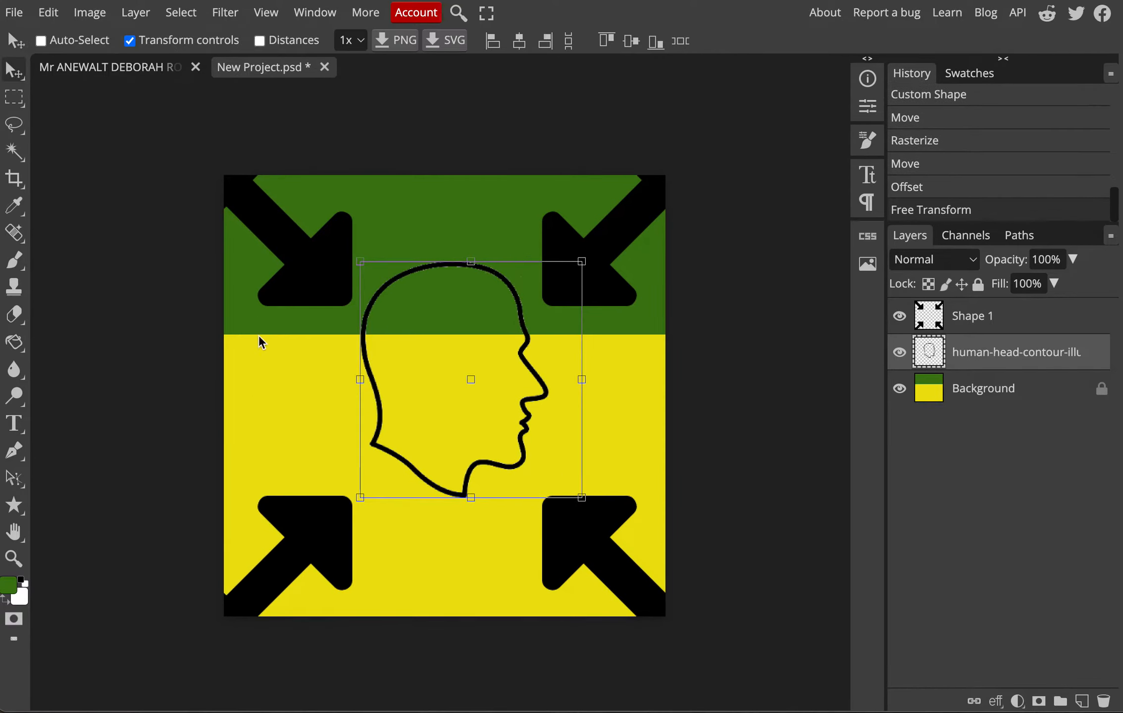
pyautogui.click(14, 97)
pyautogui.click(14, 72)
pyautogui.moveTo(448, 372); pyautogui.dragTo(447, 382)
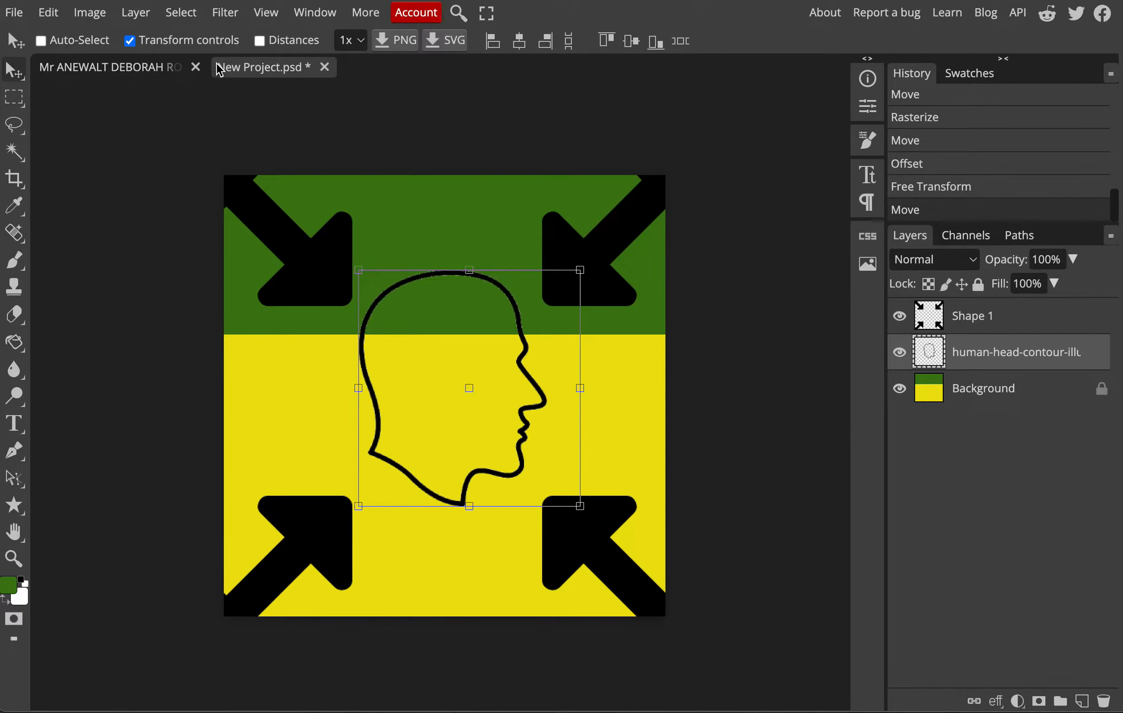
pyautogui.click(225, 13)
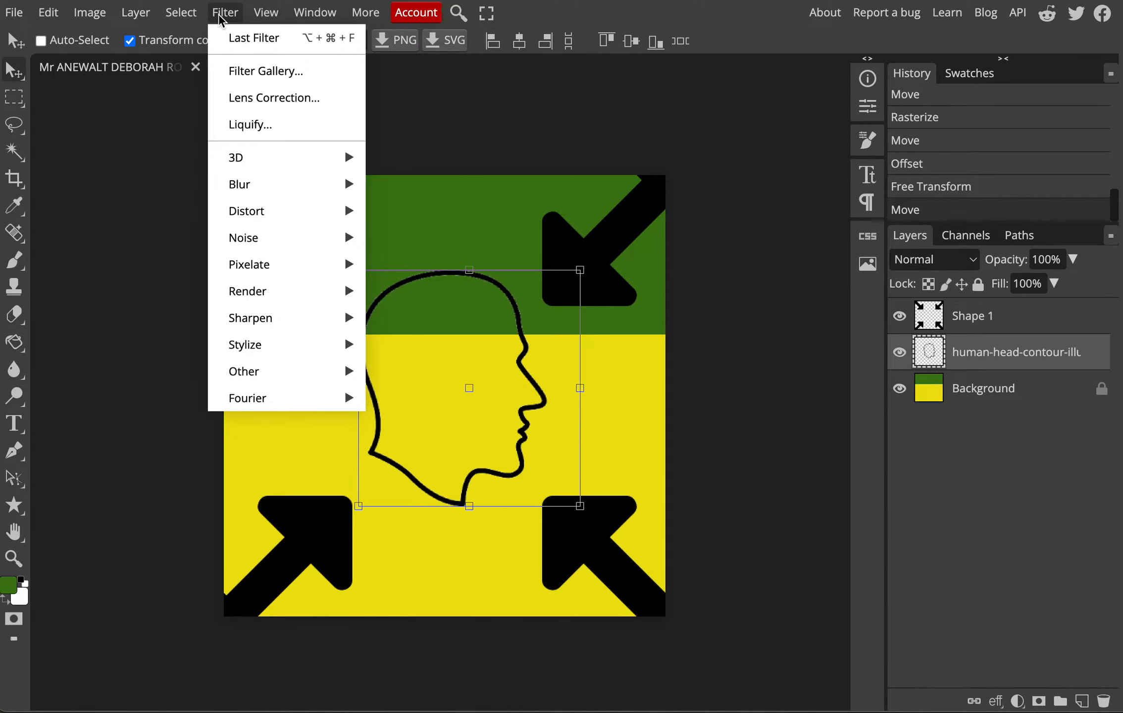
pyautogui.moveTo(261, 367)
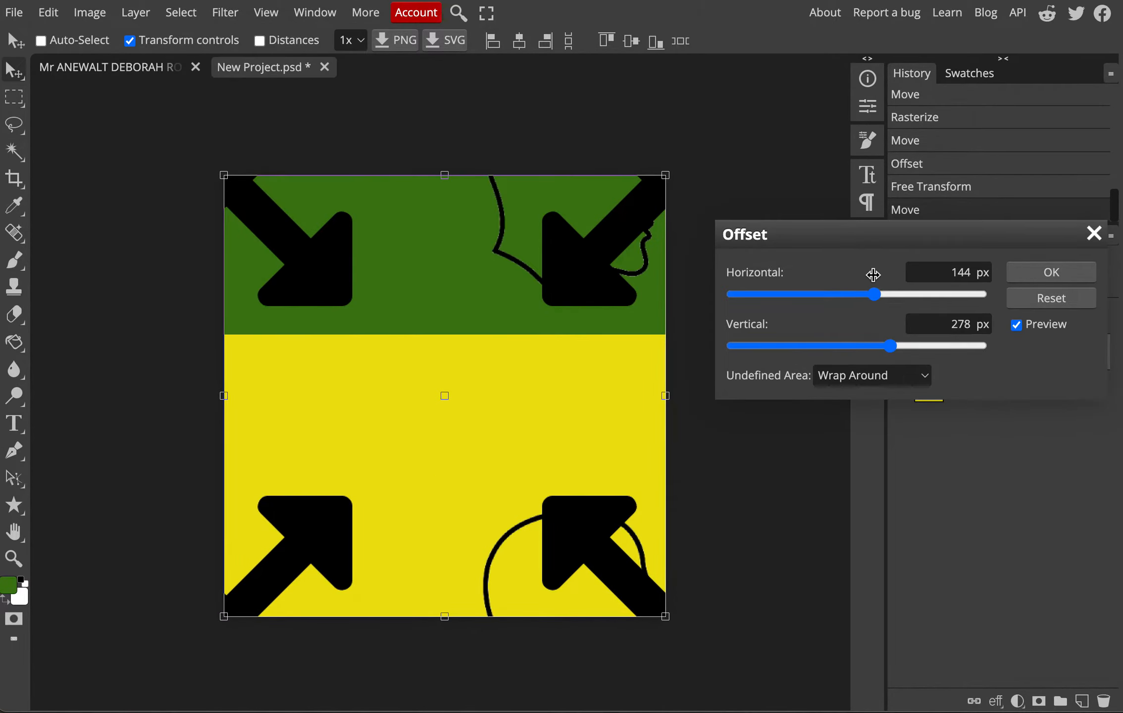
pyautogui.moveTo(882, 300); pyautogui.dragTo(847, 299)
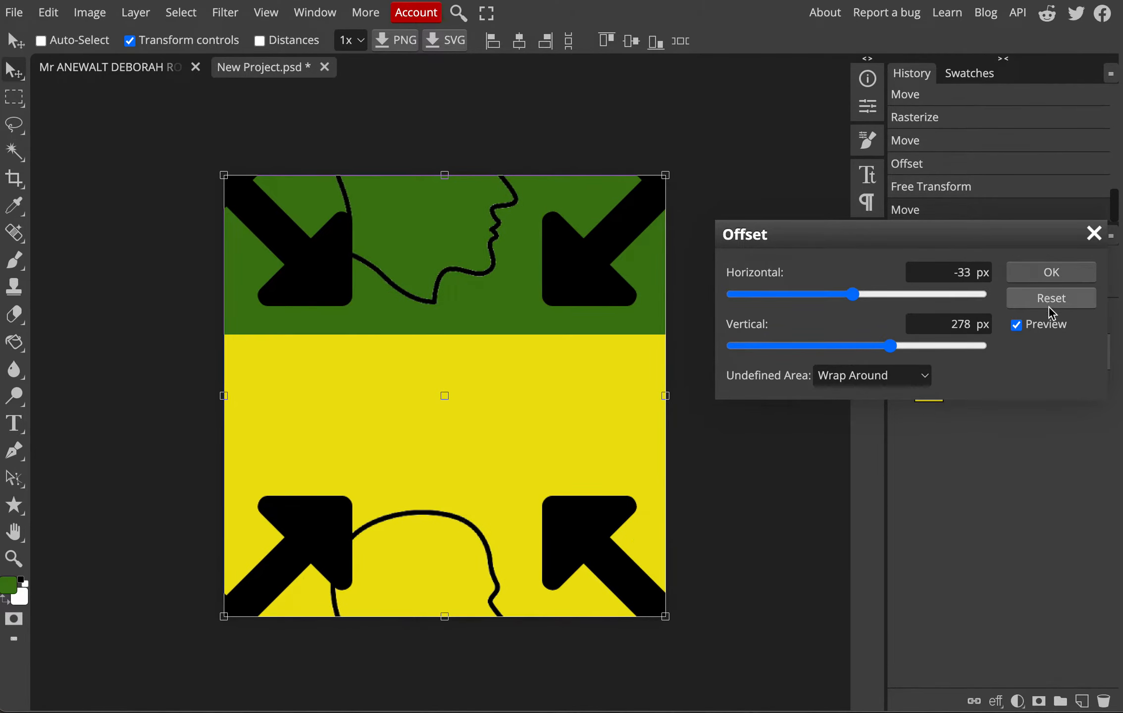
pyautogui.click(1093, 234)
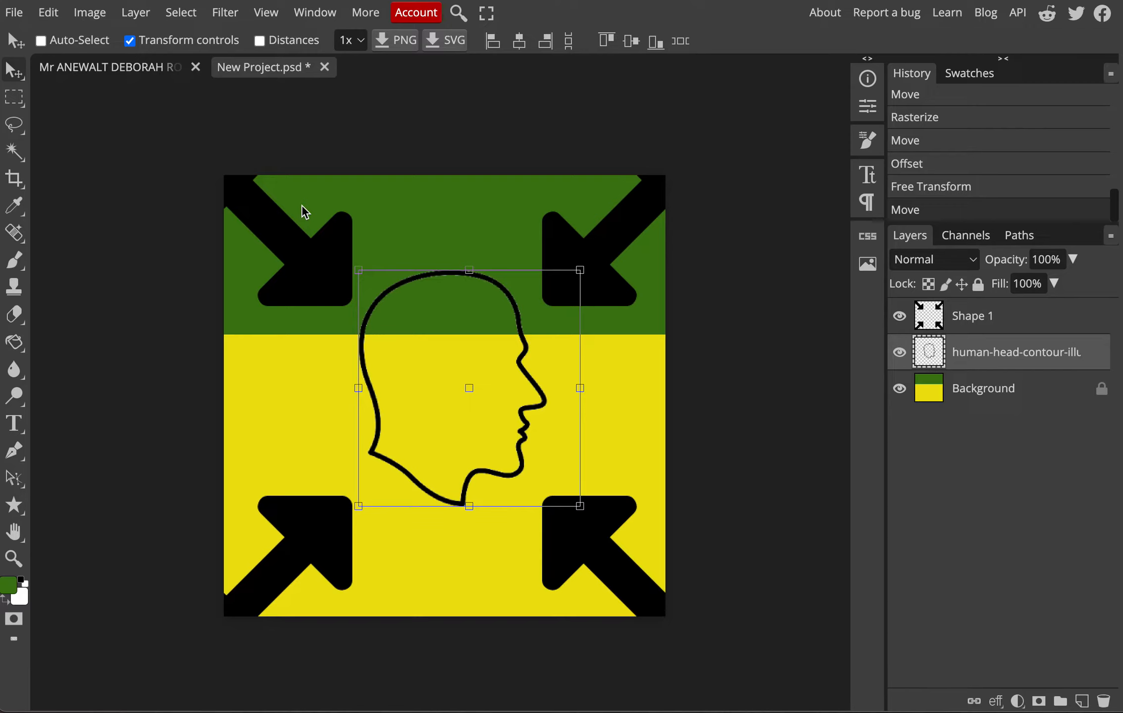
# Save the pattern project to the Desktop as a PSD named "Patter 2"
pyautogui.click(12, 14)
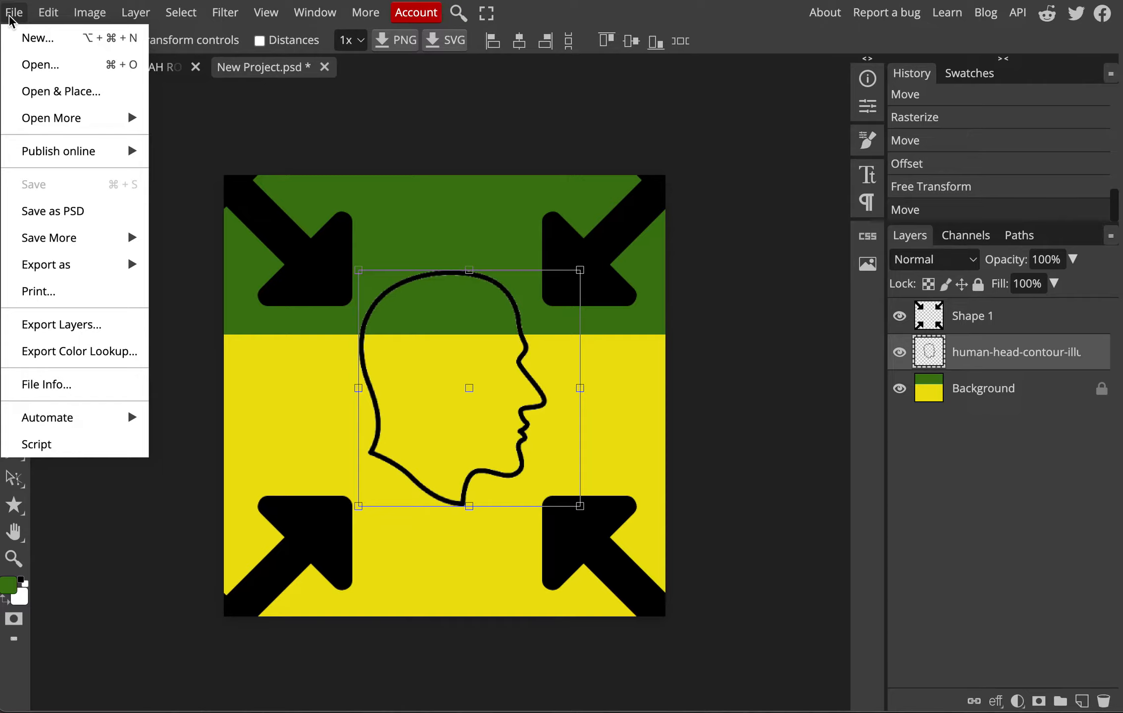
pyautogui.click(26, 214)
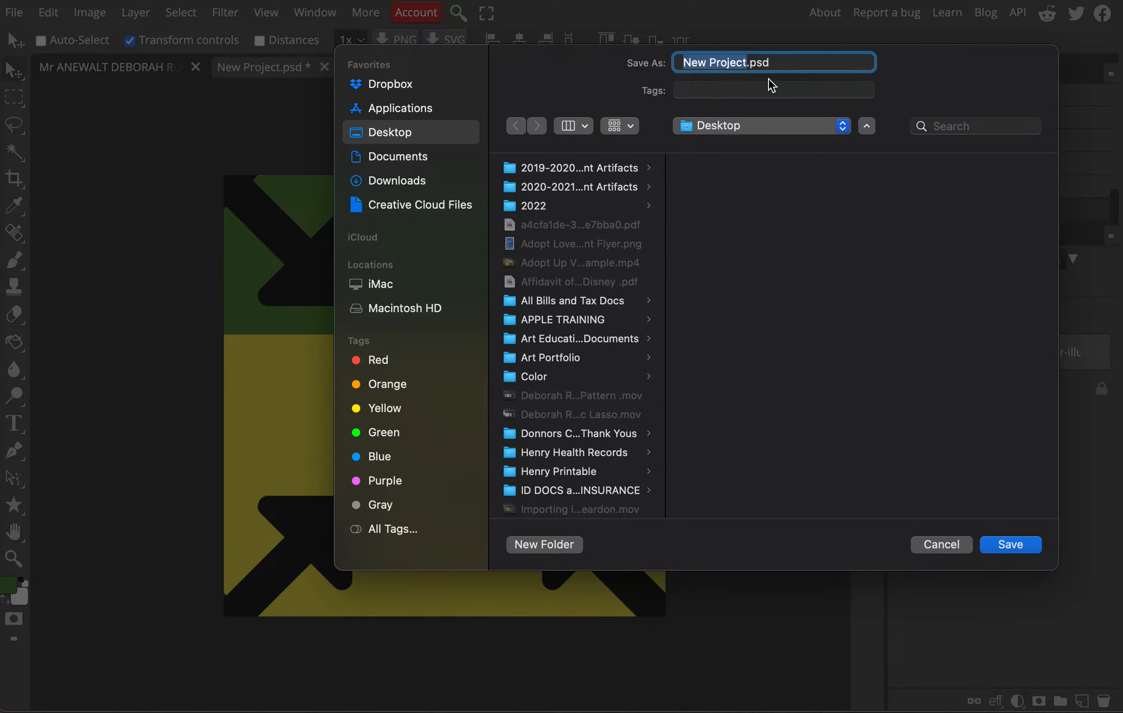
pyautogui.write('Patter')
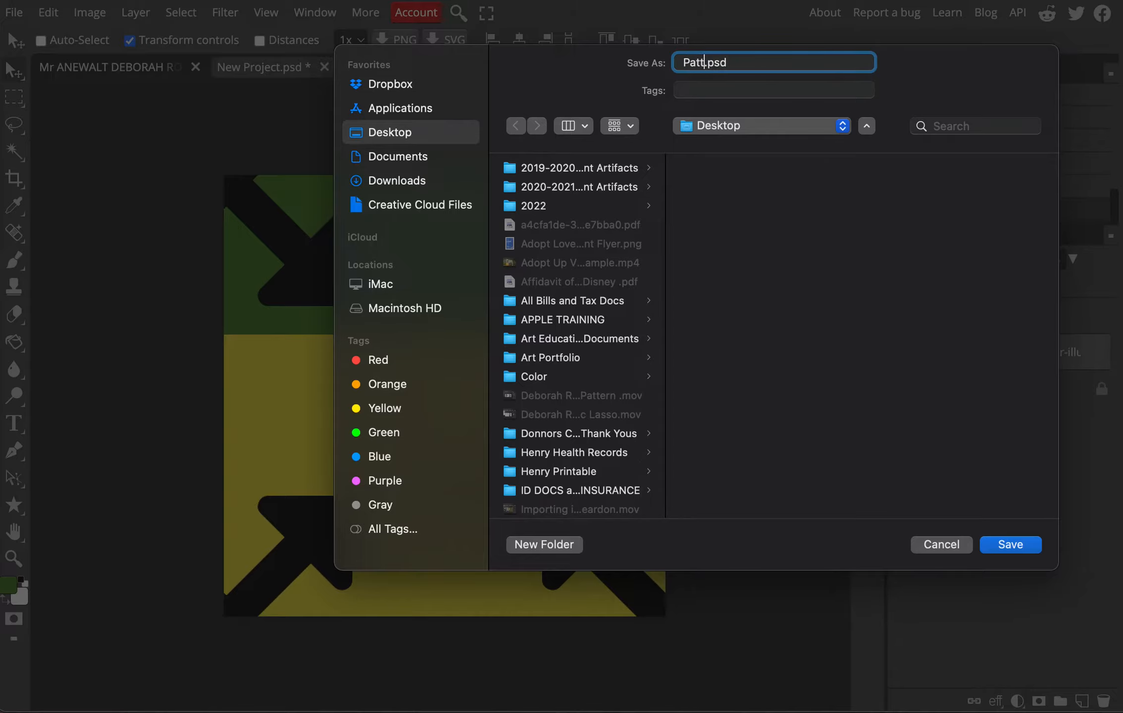
pyautogui.write(' 2')
pyautogui.click(1027, 545)
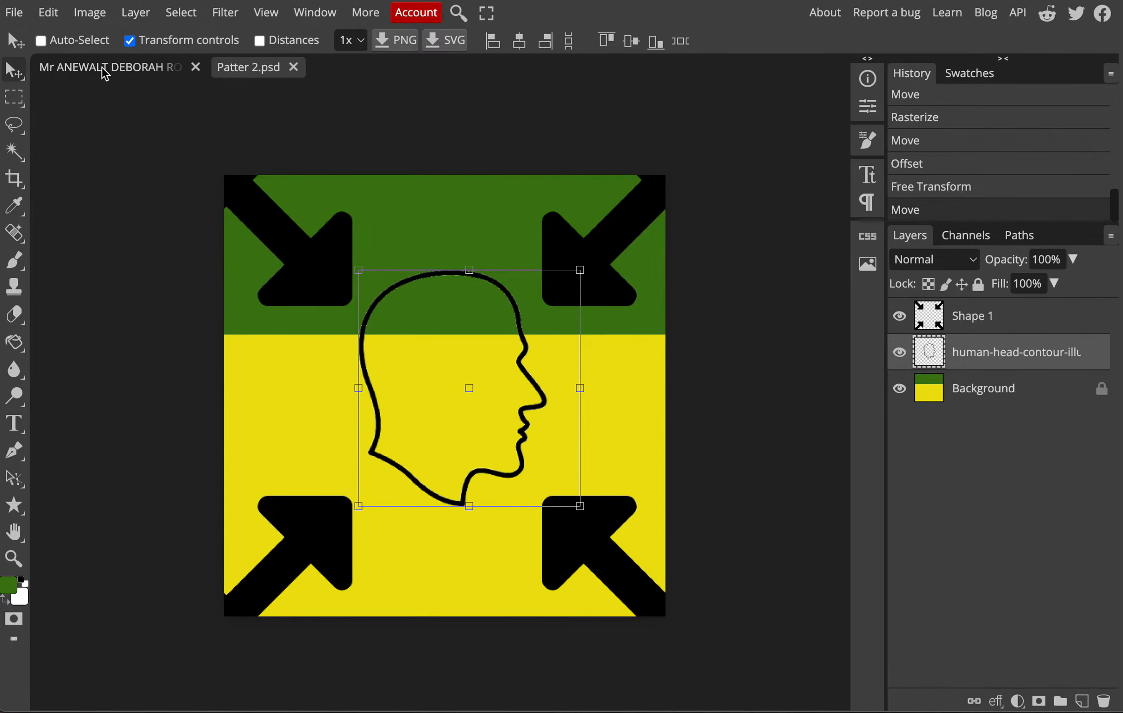
# Define the head-and-arrows artwork as a new pattern
pyautogui.click(84, 15)
pyautogui.moveTo(55, 22)
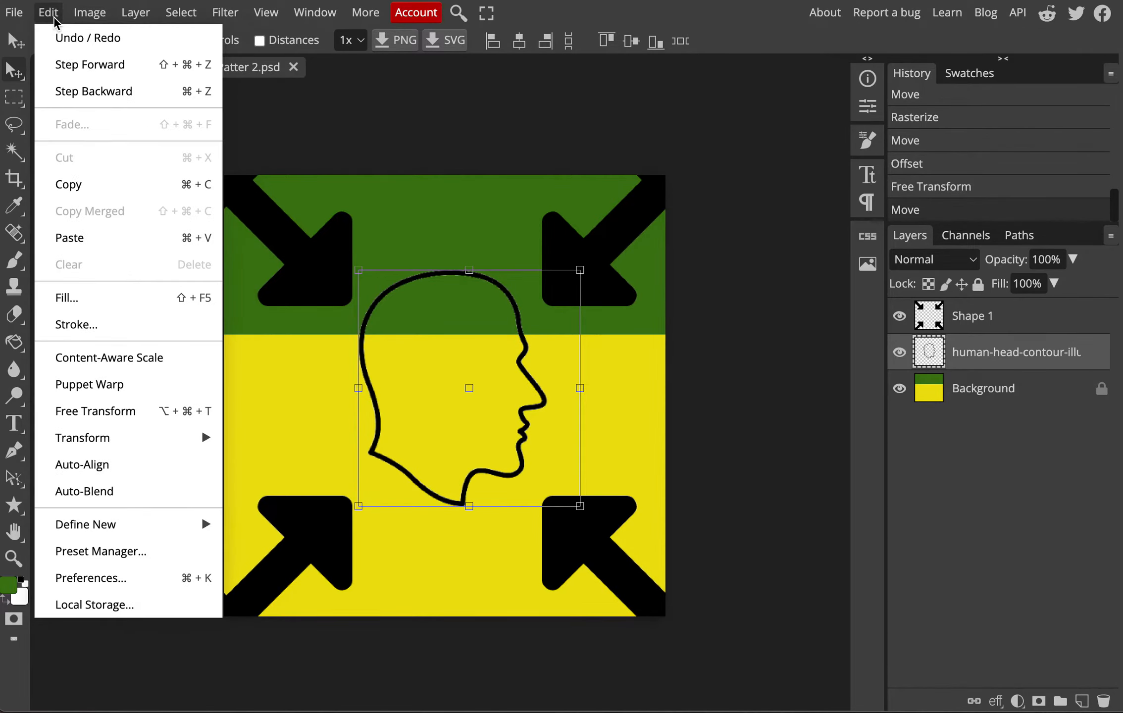
pyautogui.moveTo(76, 514)
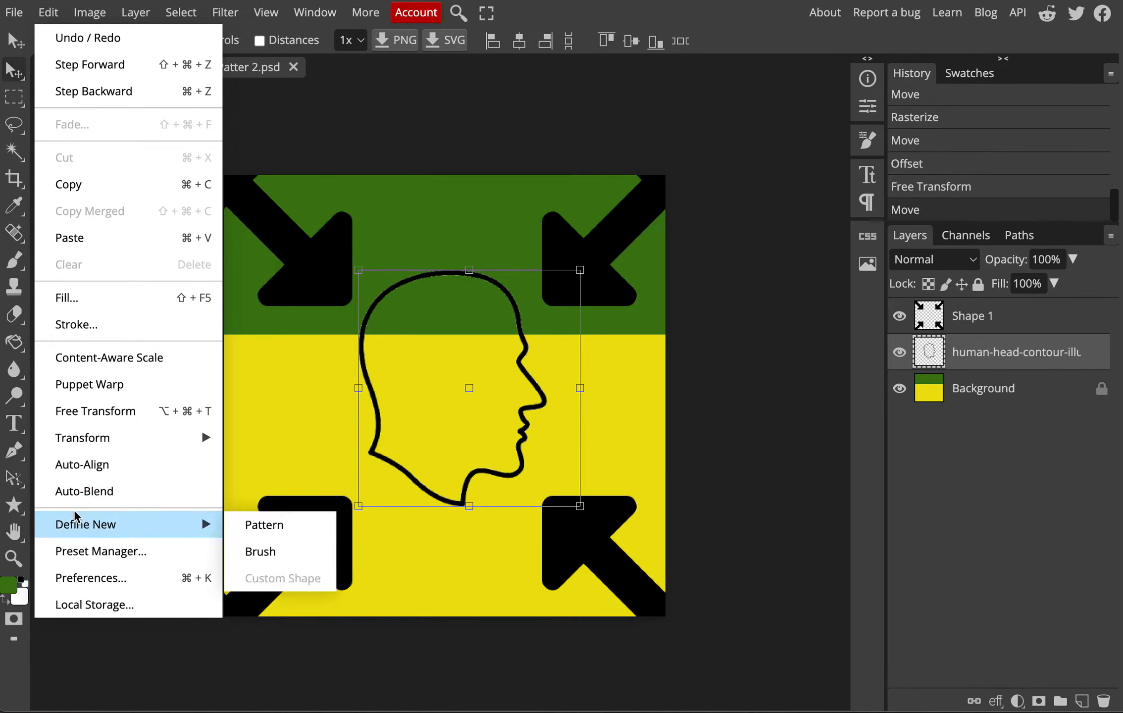
pyautogui.click(263, 526)
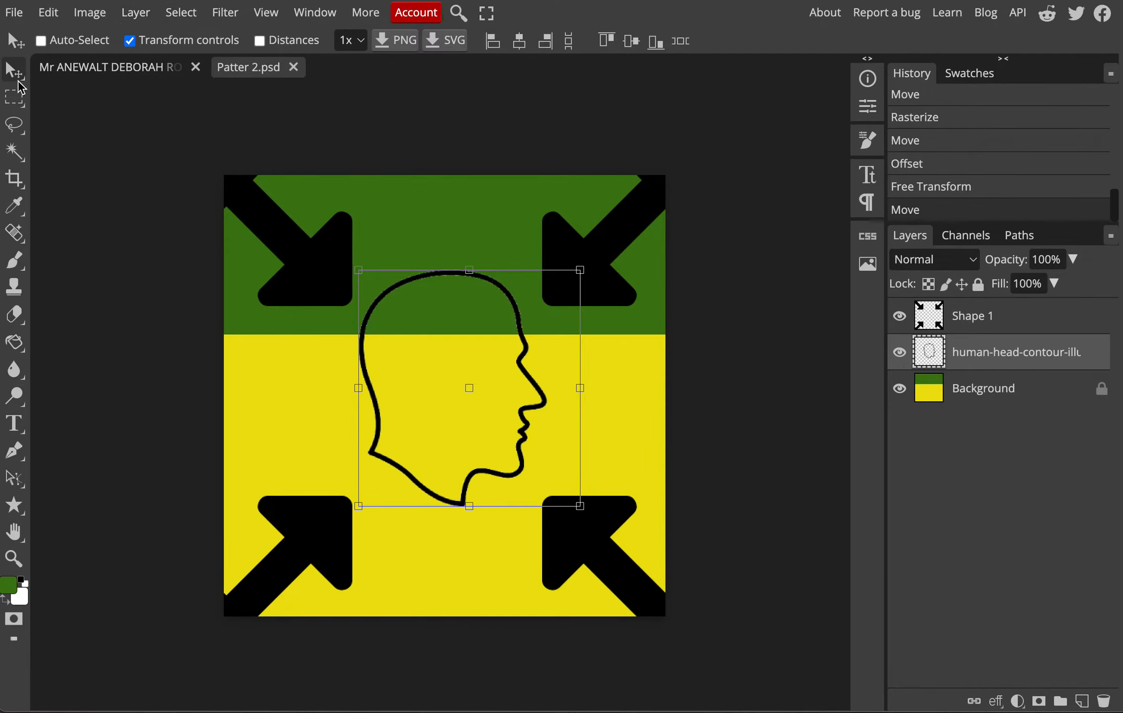
# Add a Pattern Fill layer above the head outline using the new head-and-arrows pattern at 7% scale
pyautogui.click(136, 14)
pyautogui.moveTo(168, 202)
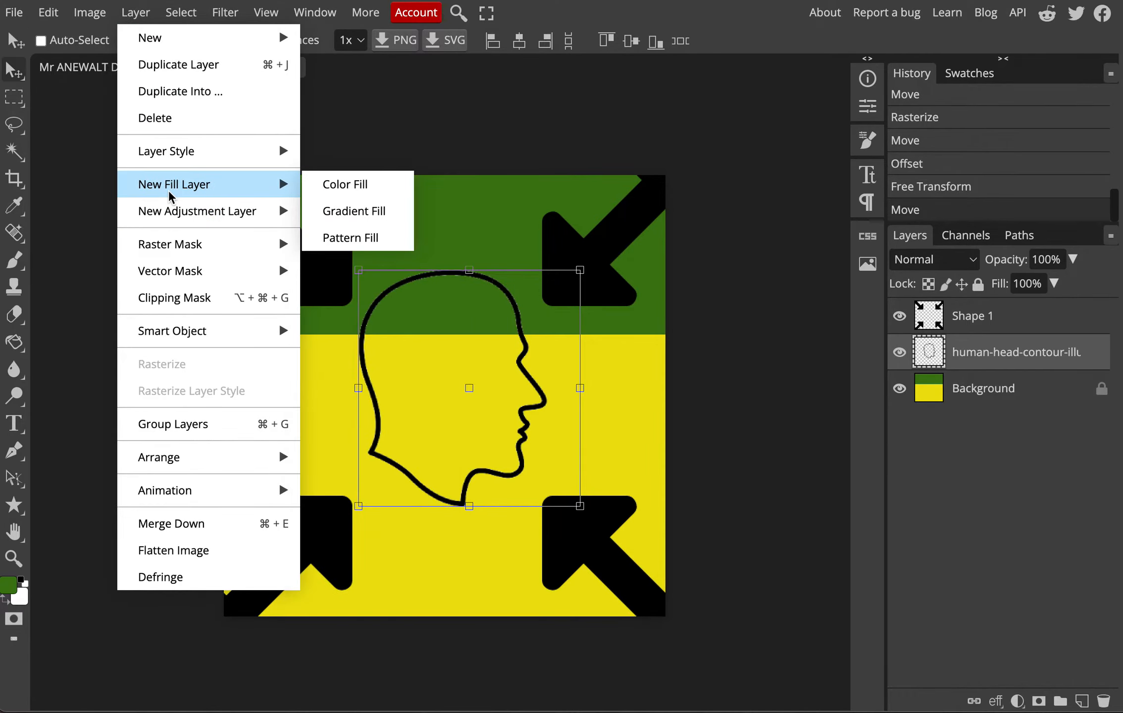
pyautogui.click(368, 238)
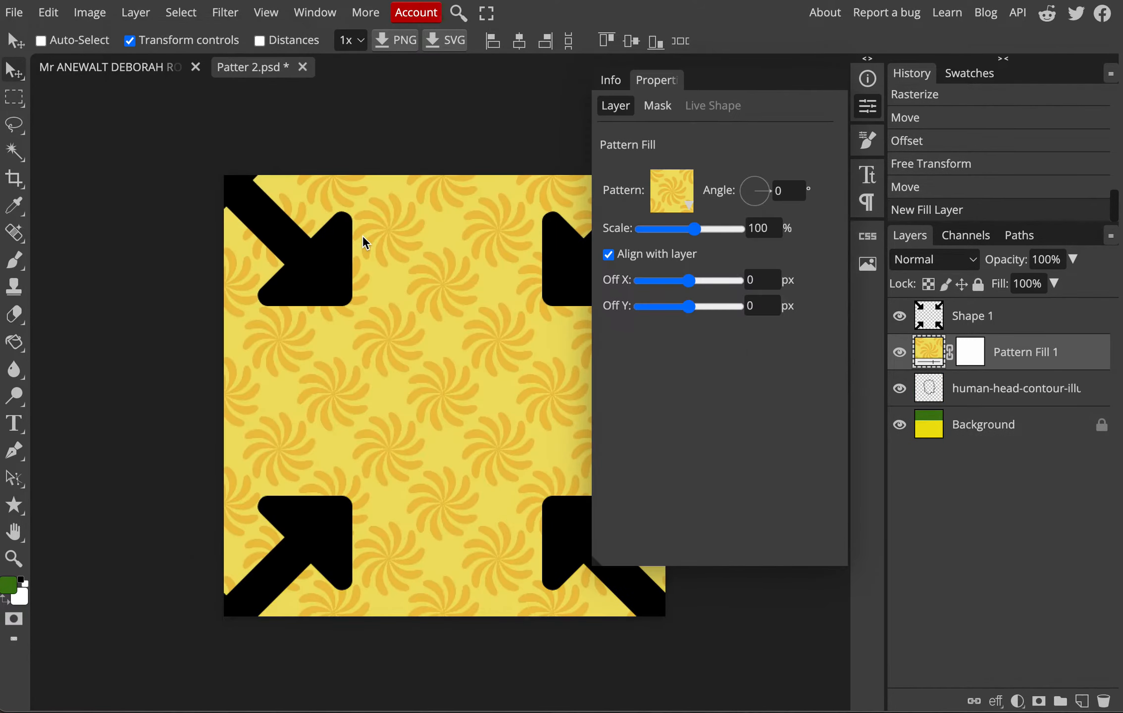
pyautogui.click(689, 209)
pyautogui.click(789, 276)
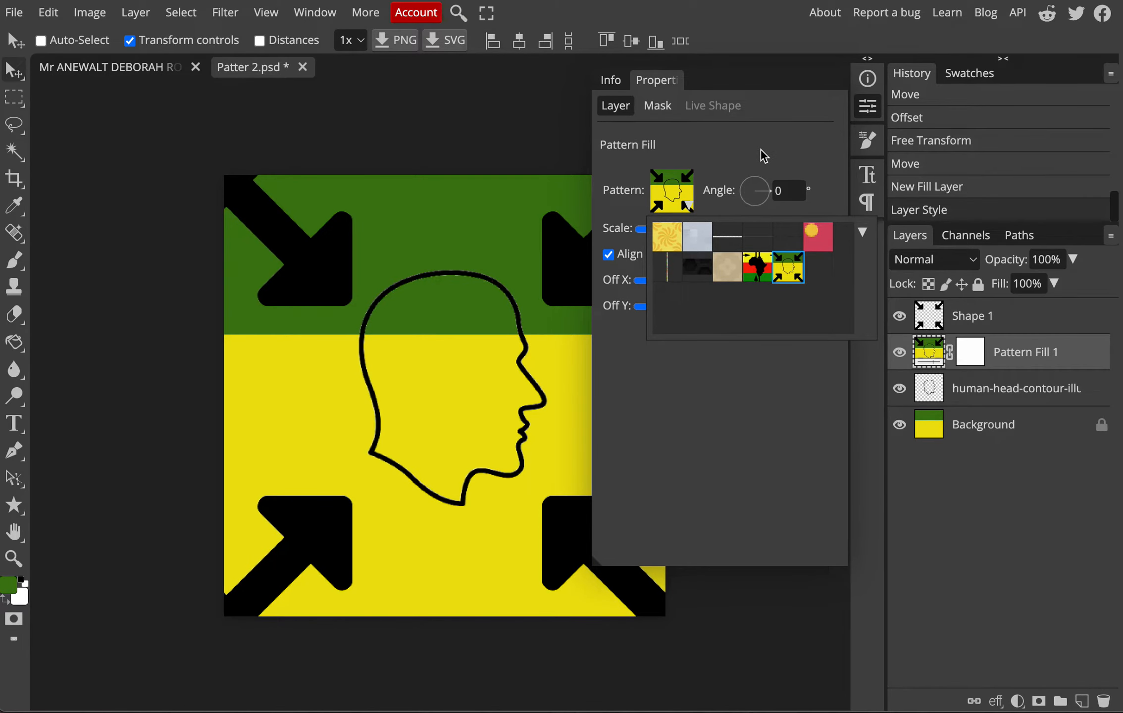
pyautogui.moveTo(674, 229)
pyautogui.mouseDown()
pyautogui.moveTo(652, 230)
pyautogui.moveTo(657, 240)
pyautogui.mouseUp()
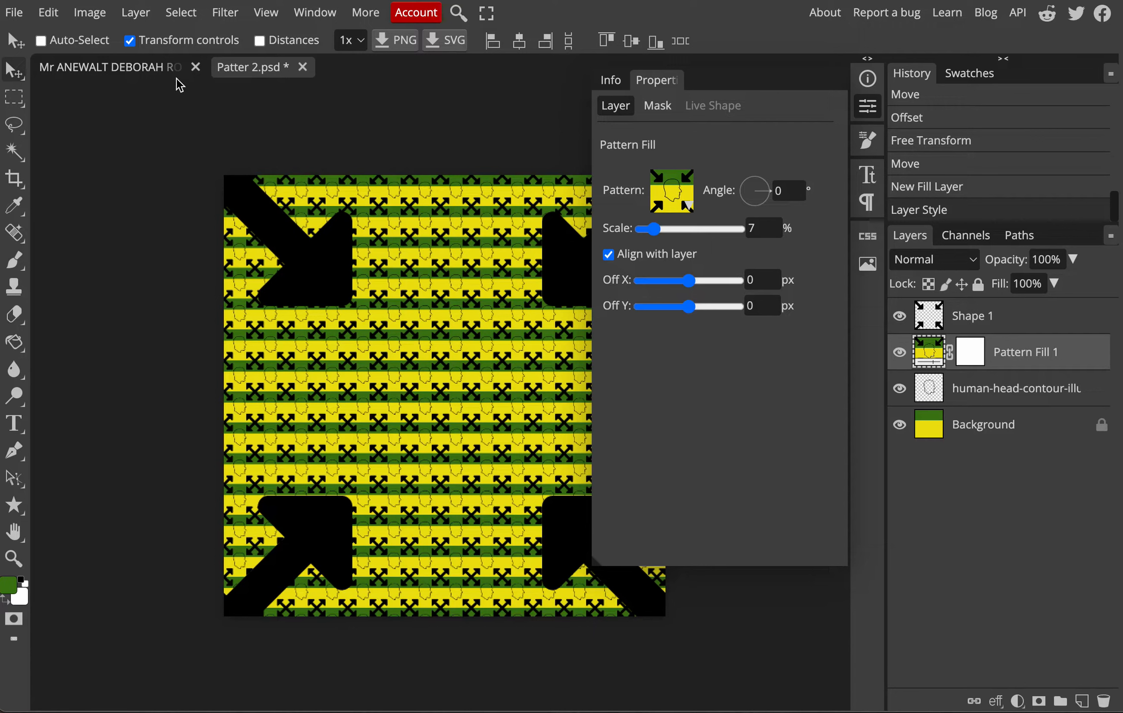
# In the collage document, lasso the boy's grey shirt and add the separate area below his bent forearm to the selection
pyautogui.click(149, 74)
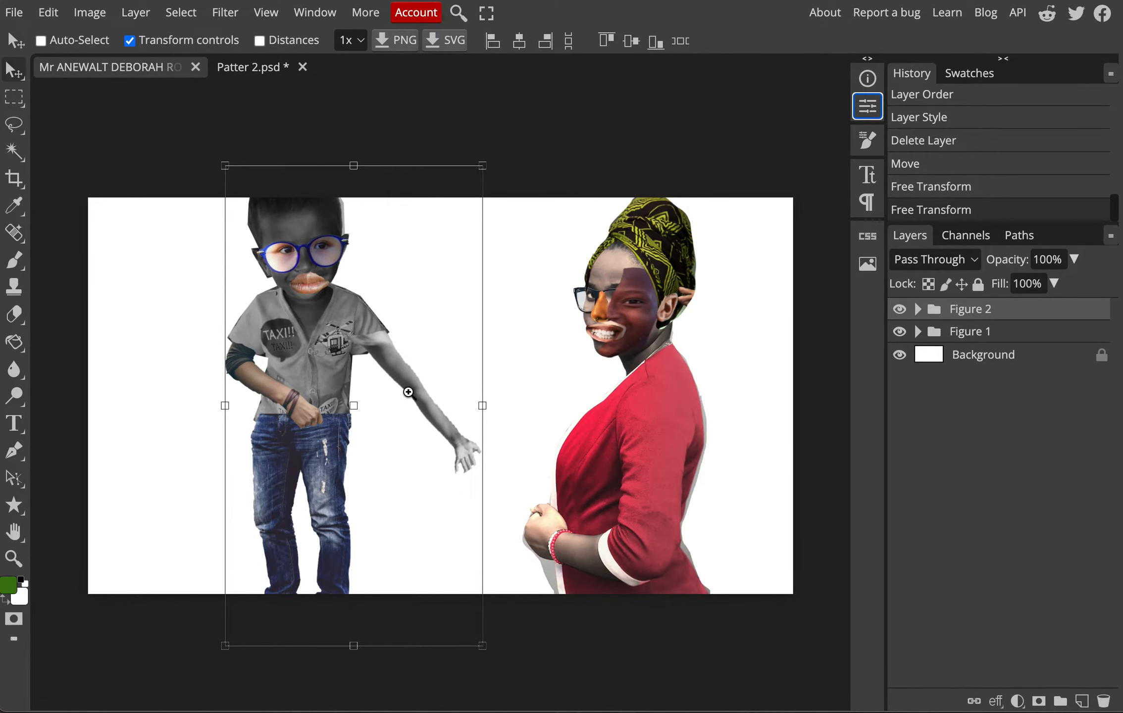
pyautogui.scroll(5, 349, 369)
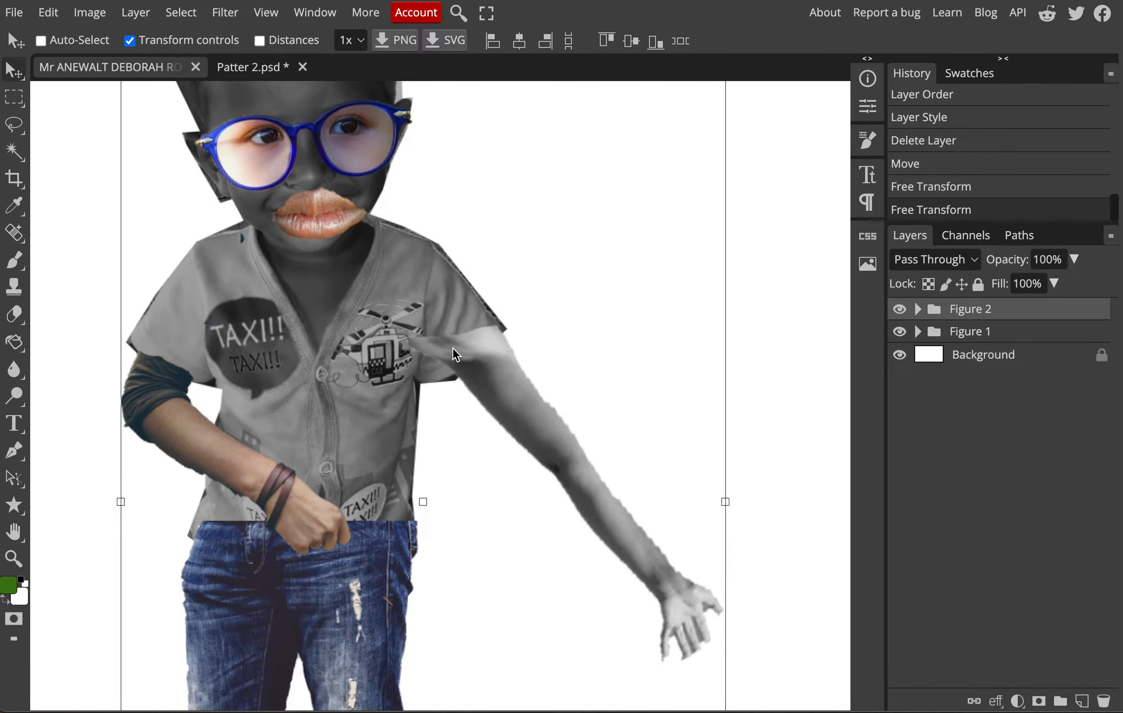
pyautogui.rightClick(14, 123)
pyautogui.click(138, 130)
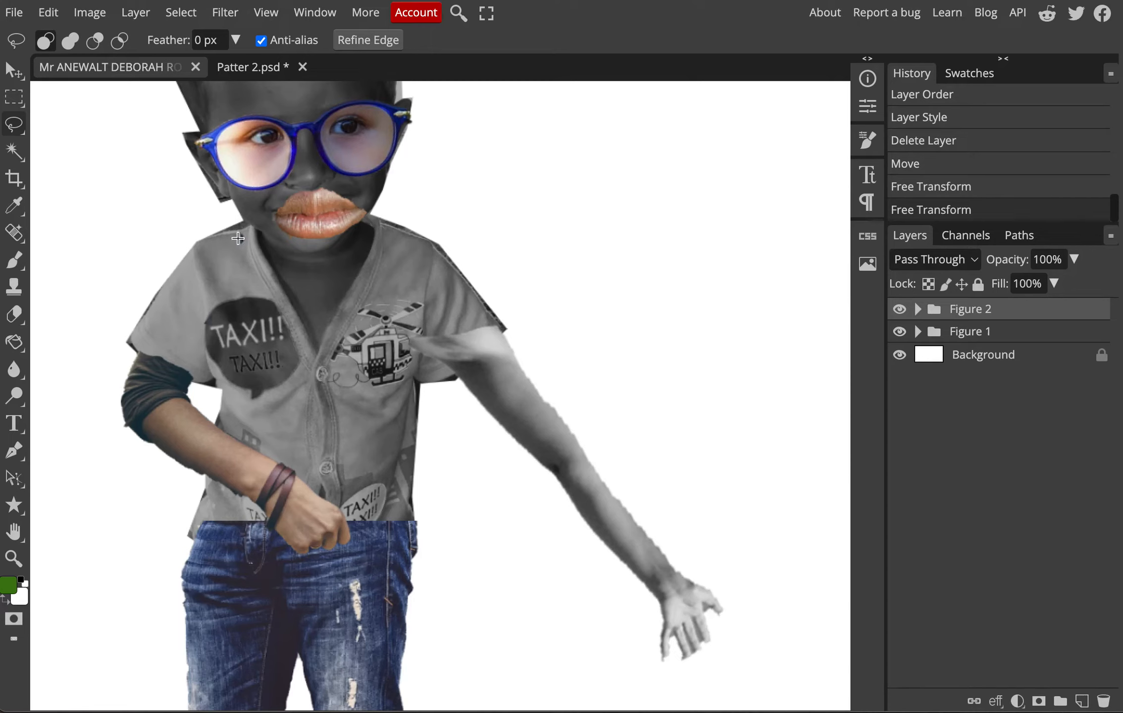
pyautogui.moveTo(253, 227)
pyautogui.mouseDown()
pyautogui.moveTo(192, 248)
pyautogui.moveTo(129, 347)
pyautogui.moveTo(221, 393)
pyautogui.moveTo(220, 428)
pyautogui.moveTo(299, 474)
pyautogui.moveTo(346, 519)
pyautogui.moveTo(400, 525)
pyautogui.moveTo(418, 485)
pyautogui.moveTo(418, 389)
pyautogui.moveTo(452, 382)
pyautogui.moveTo(492, 345)
pyautogui.moveTo(493, 312)
pyautogui.moveTo(443, 254)
pyautogui.moveTo(384, 223)
pyautogui.moveTo(315, 355)
pyautogui.moveTo(251, 230)
pyautogui.mouseUp()
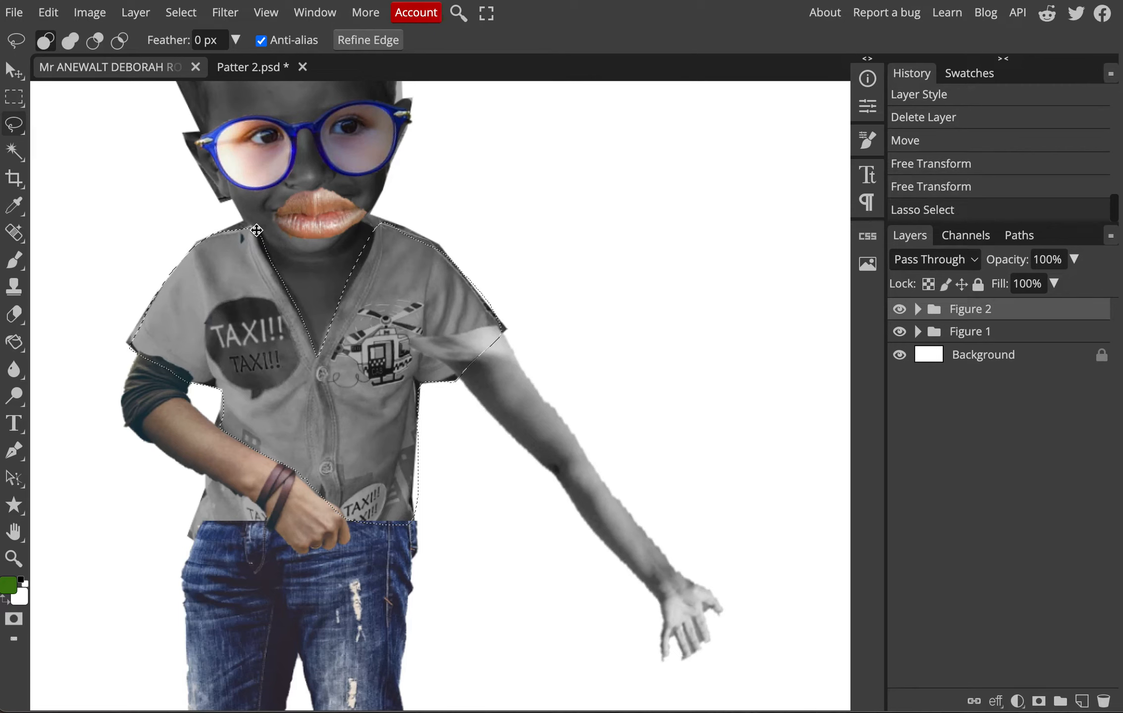
pyautogui.press('shift')
pyautogui.moveTo(210, 483)
pyautogui.mouseDown()
pyautogui.moveTo(190, 524)
pyautogui.moveTo(232, 526)
pyautogui.moveTo(256, 507)
pyautogui.moveTo(198, 479)
pyautogui.mouseUp()
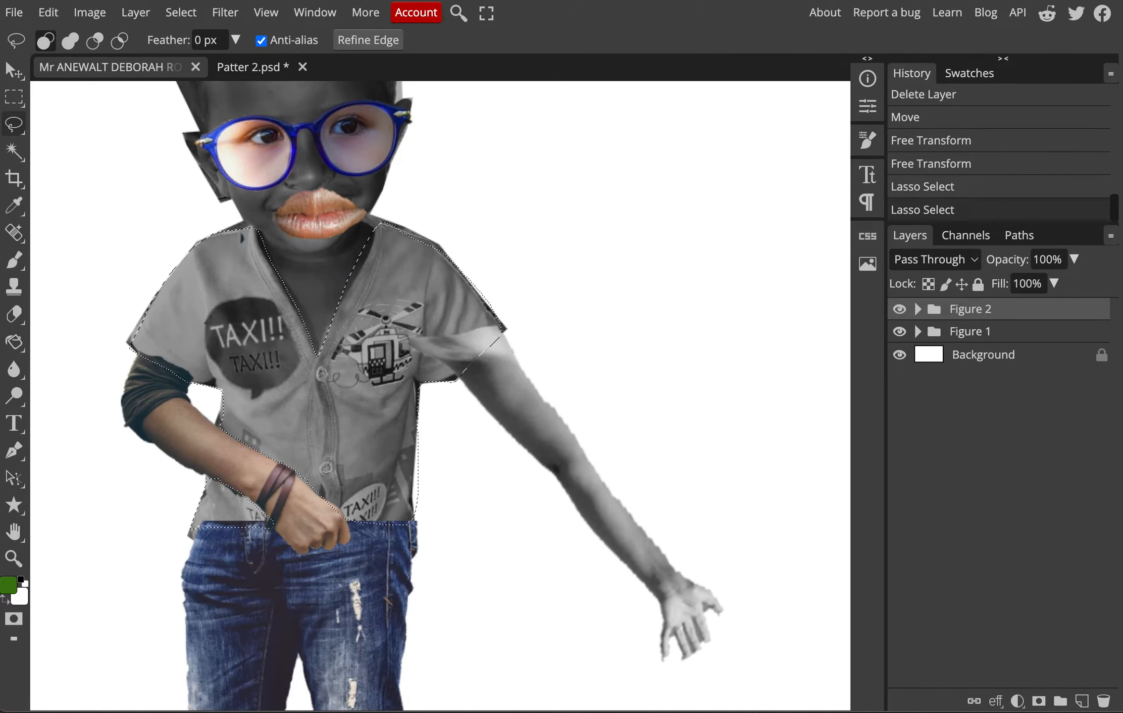
# Add a Pattern Fill layer over the selected shirt and choose the green and yellow head-and-arrows pattern
pyautogui.click(139, 13)
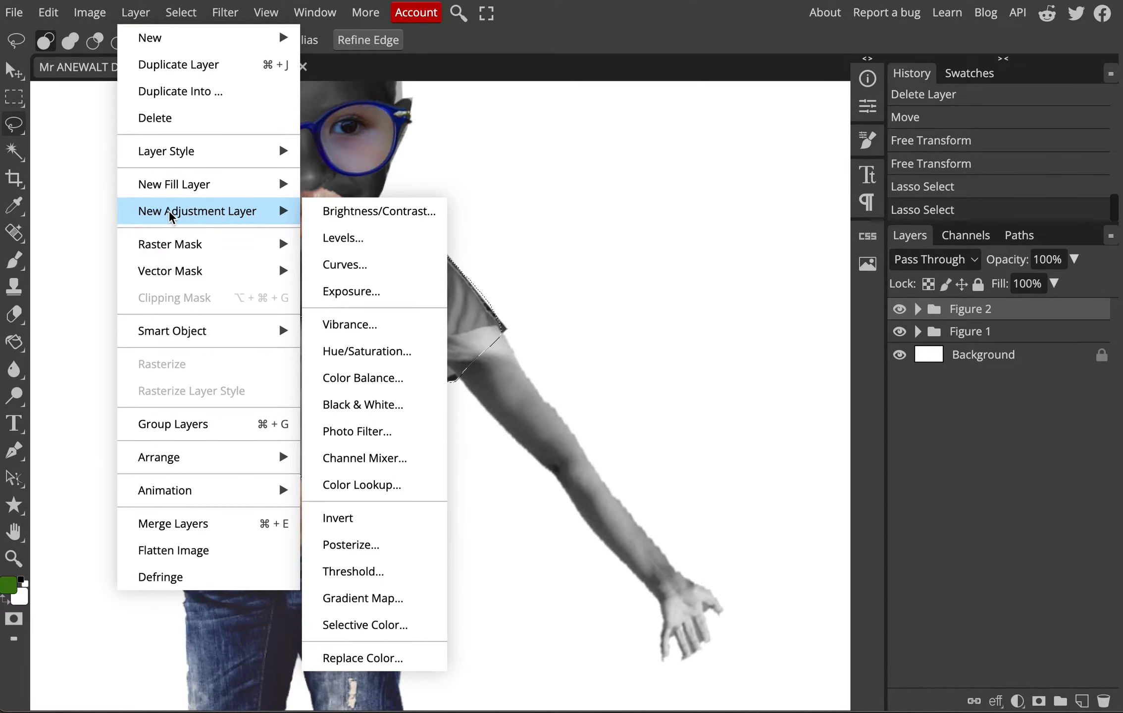
pyautogui.moveTo(164, 184)
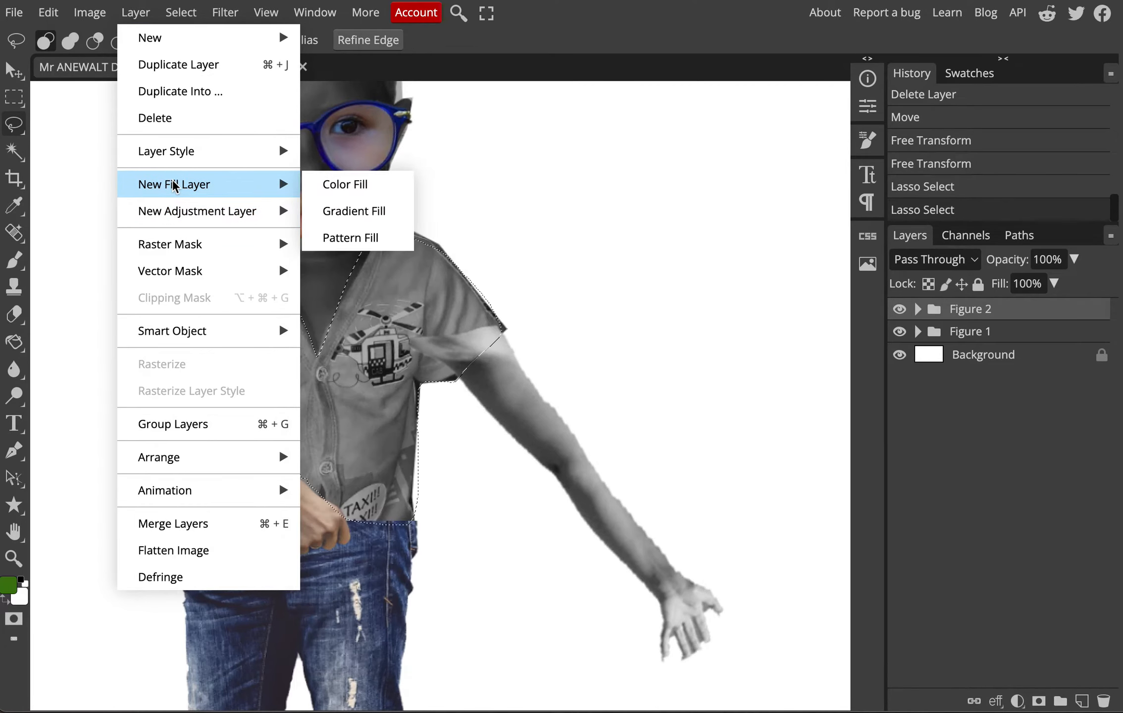
pyautogui.click(350, 239)
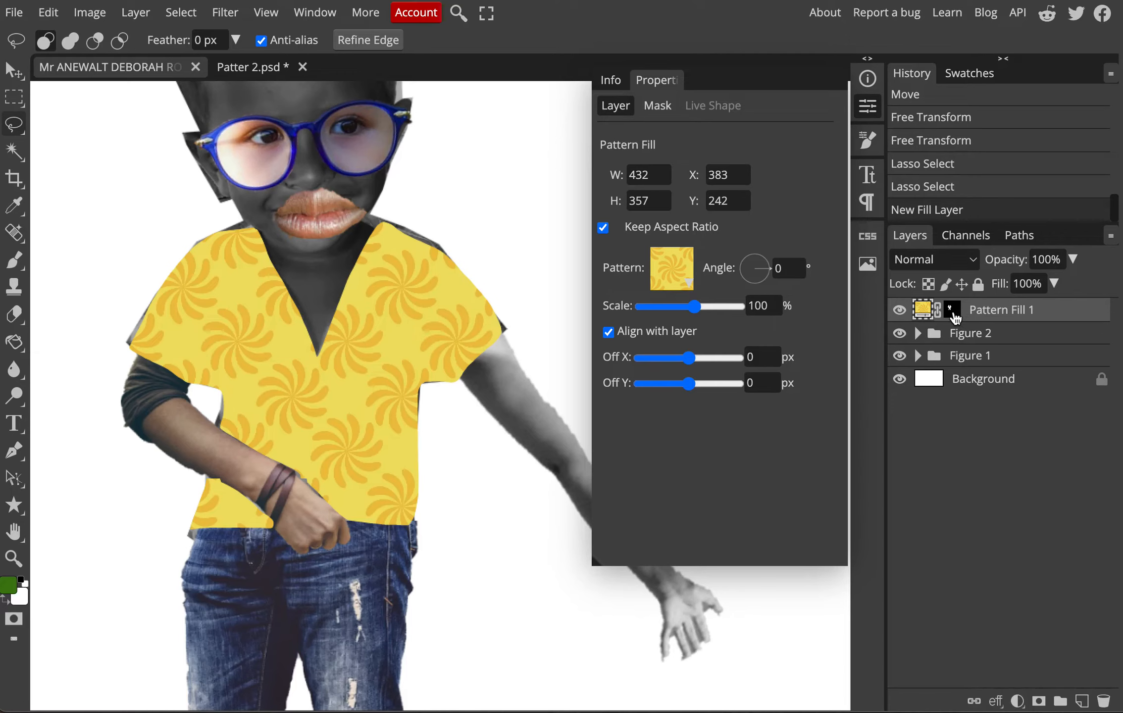
pyautogui.click(685, 283)
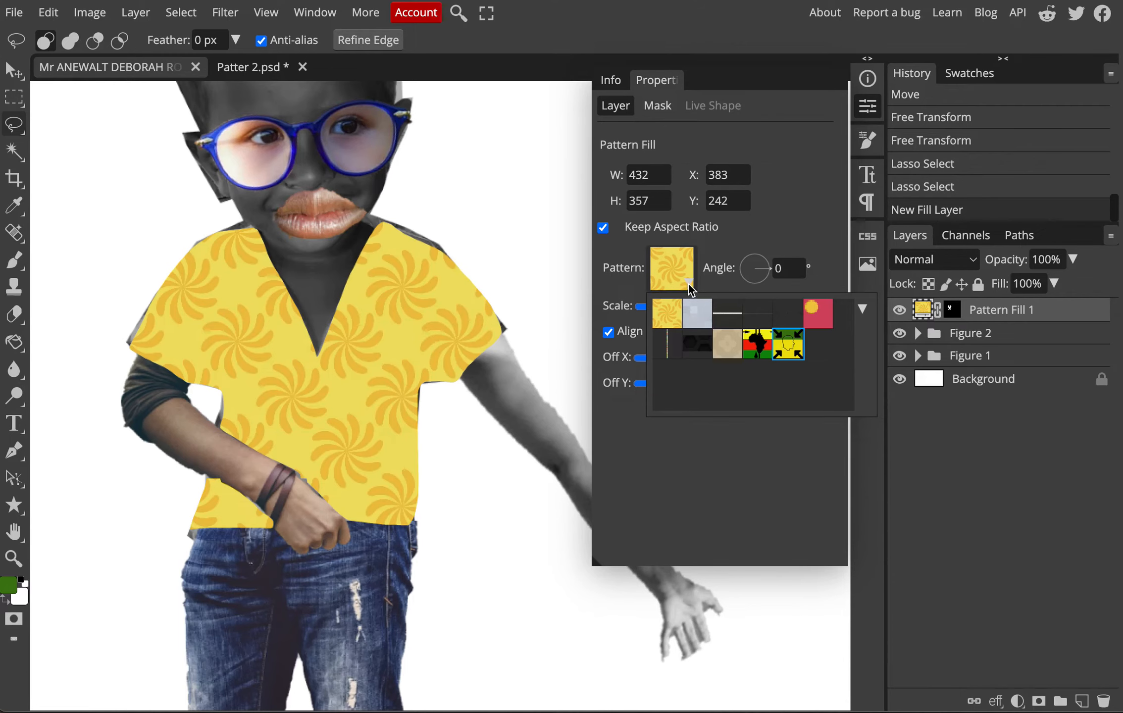
pyautogui.click(817, 315)
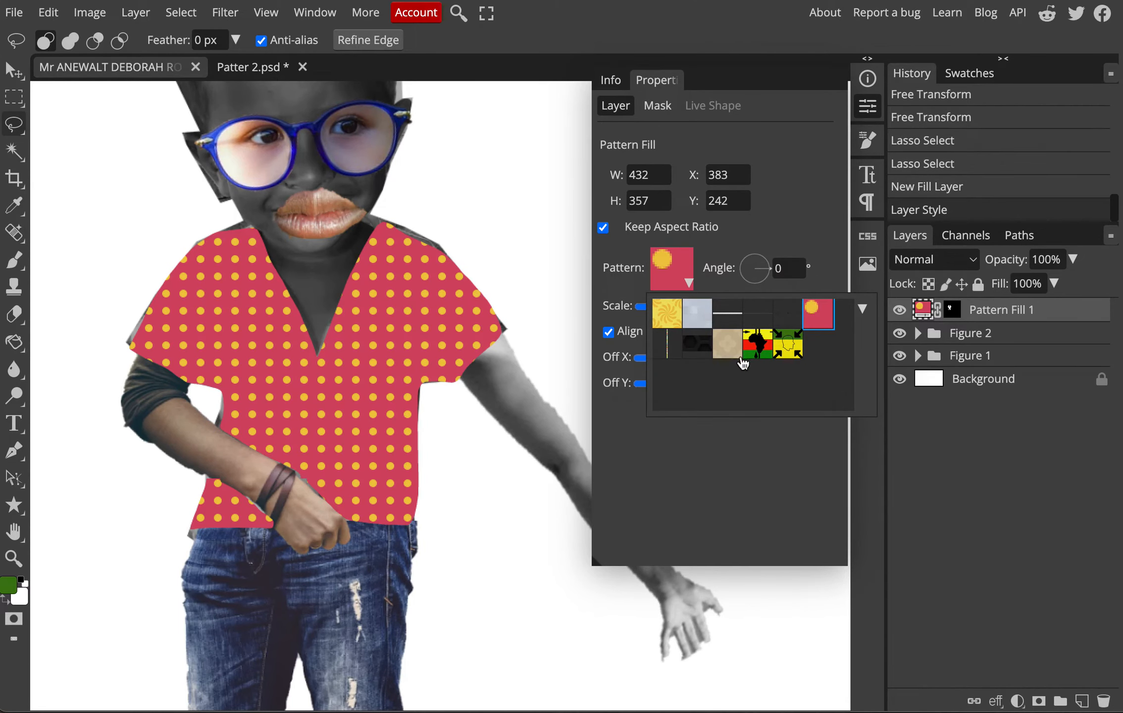
pyautogui.click(756, 353)
pyautogui.click(788, 347)
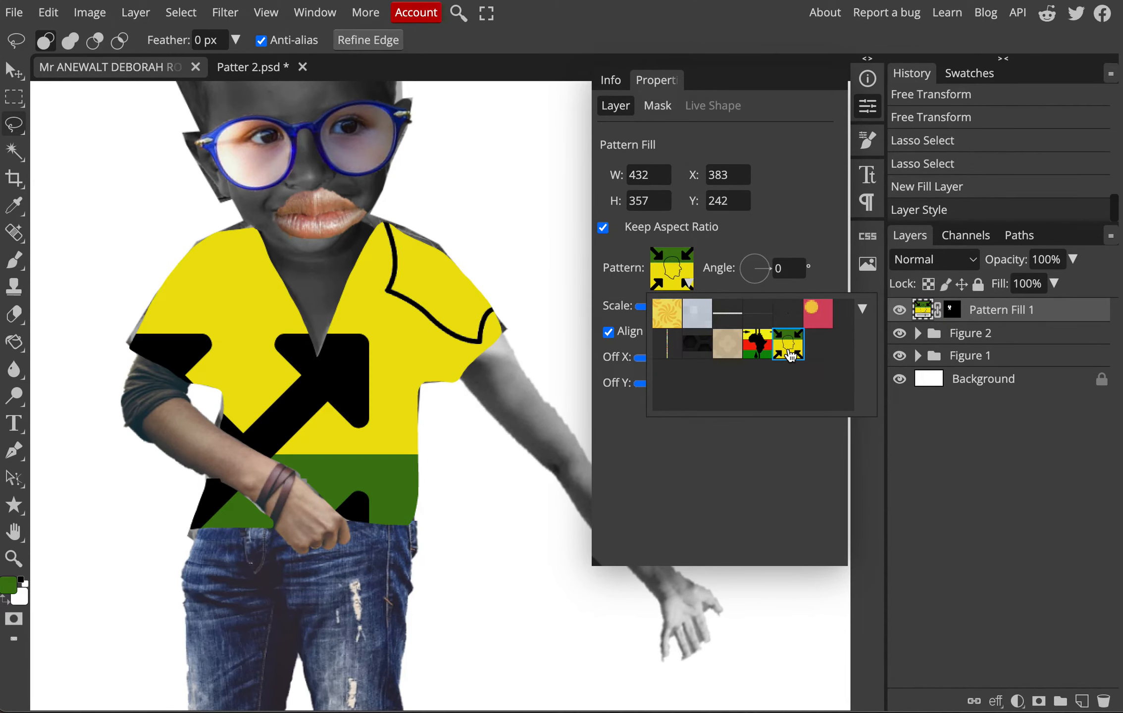
# Rotate the shirt's pattern fill to 24° and set its scale to 6%
pyautogui.click(776, 195)
pyautogui.moveTo(770, 273); pyautogui.dragTo(765, 268)
pyautogui.moveTo(695, 306); pyautogui.dragTo(649, 309)
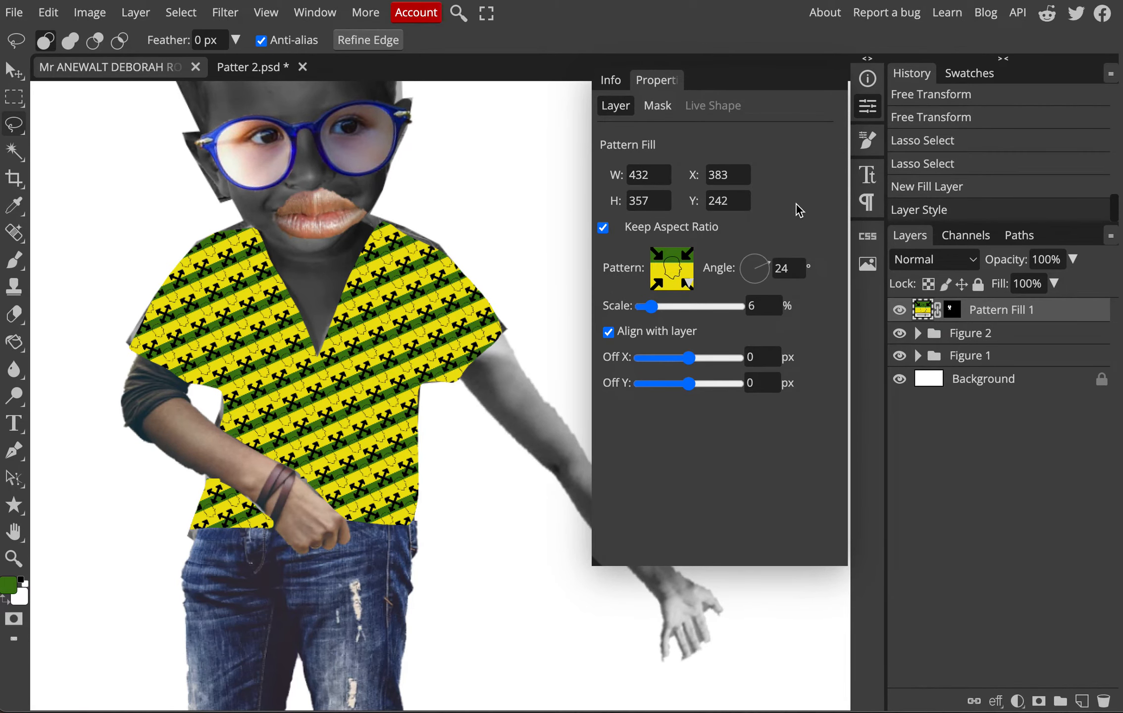
pyautogui.click(866, 109)
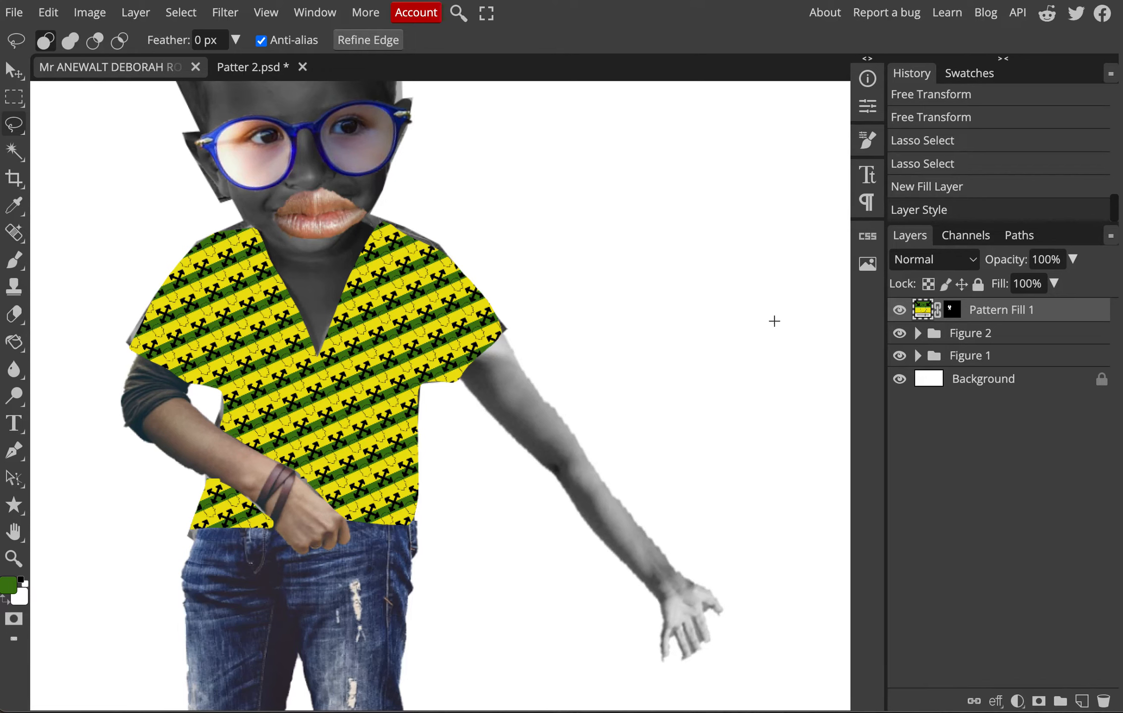
# Try the Multiply and Color Burn blend modes on the shirt's pattern fill
pyautogui.click(979, 260)
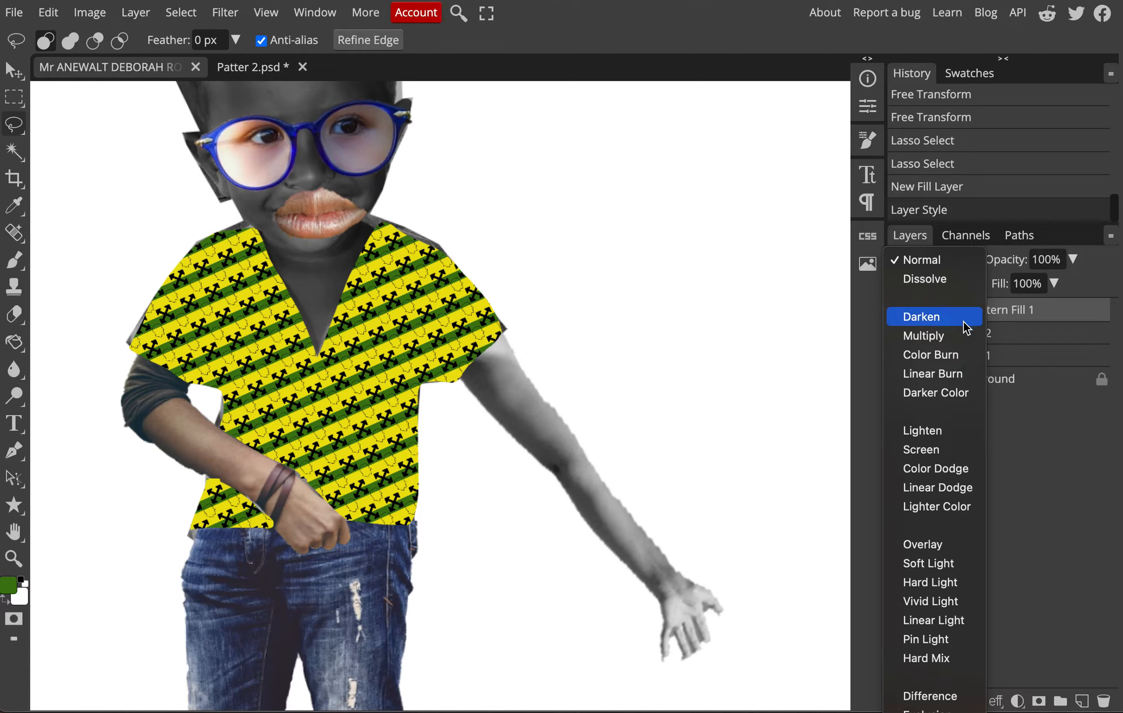
pyautogui.click(964, 336)
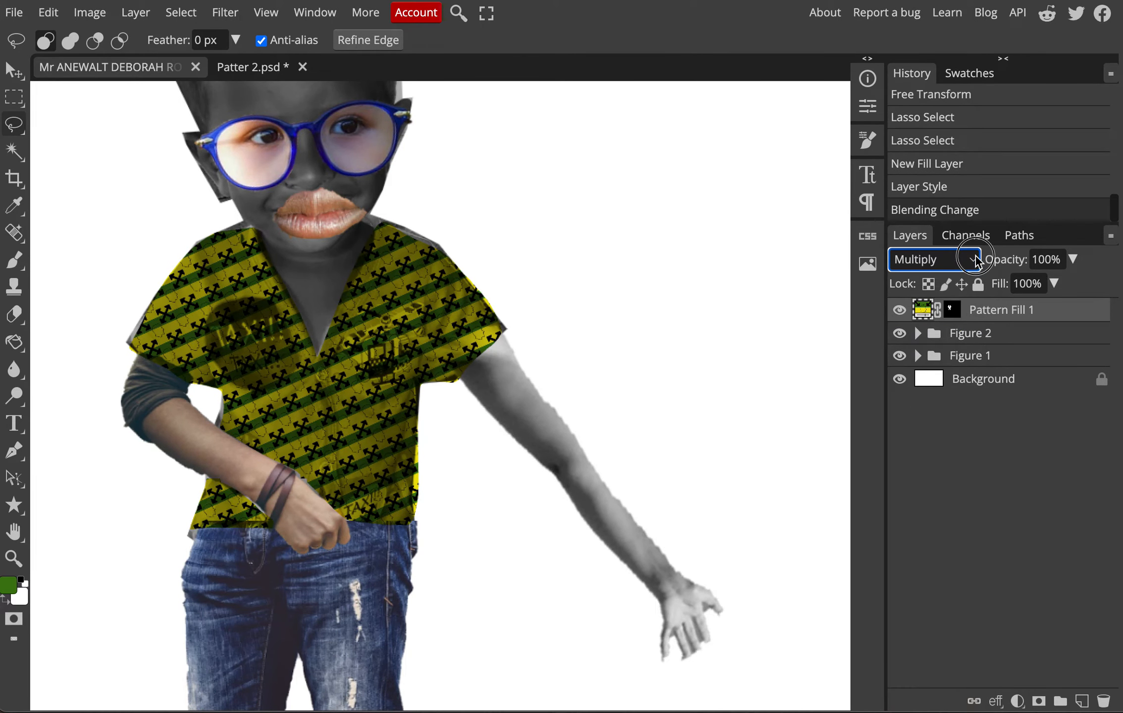
pyautogui.click(978, 260)
pyautogui.click(966, 280)
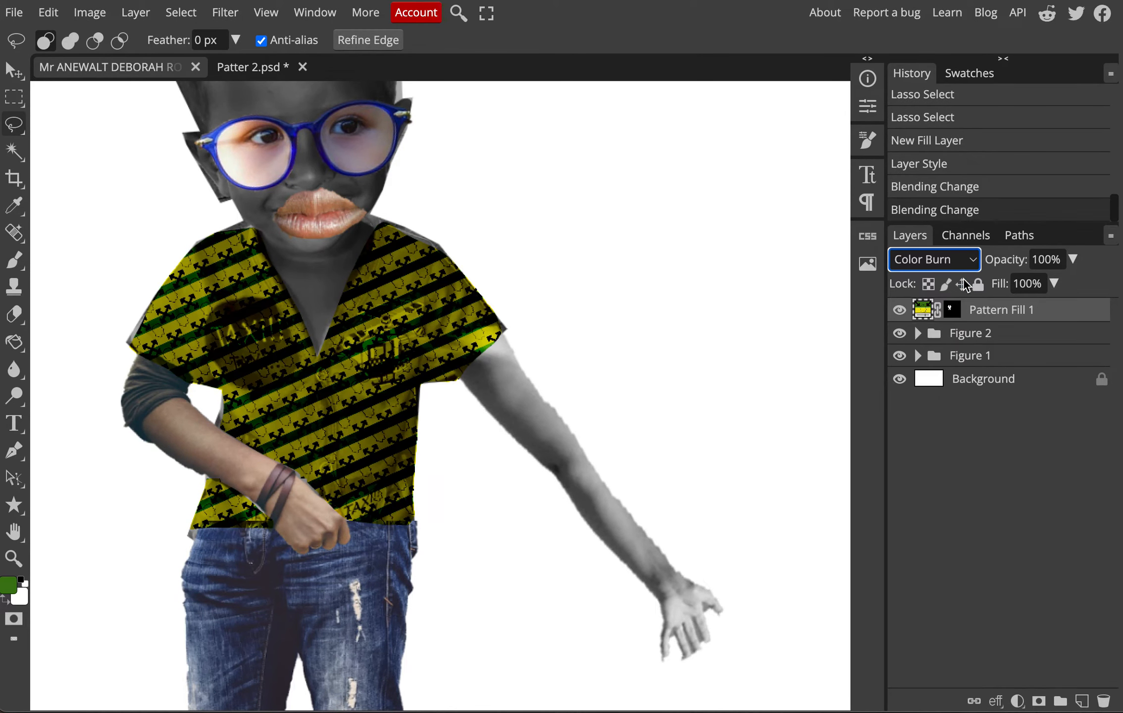
# Set the shirt's pattern fill to Darken blending and compare the shirt with the fill hidden and shown
pyautogui.click(964, 260)
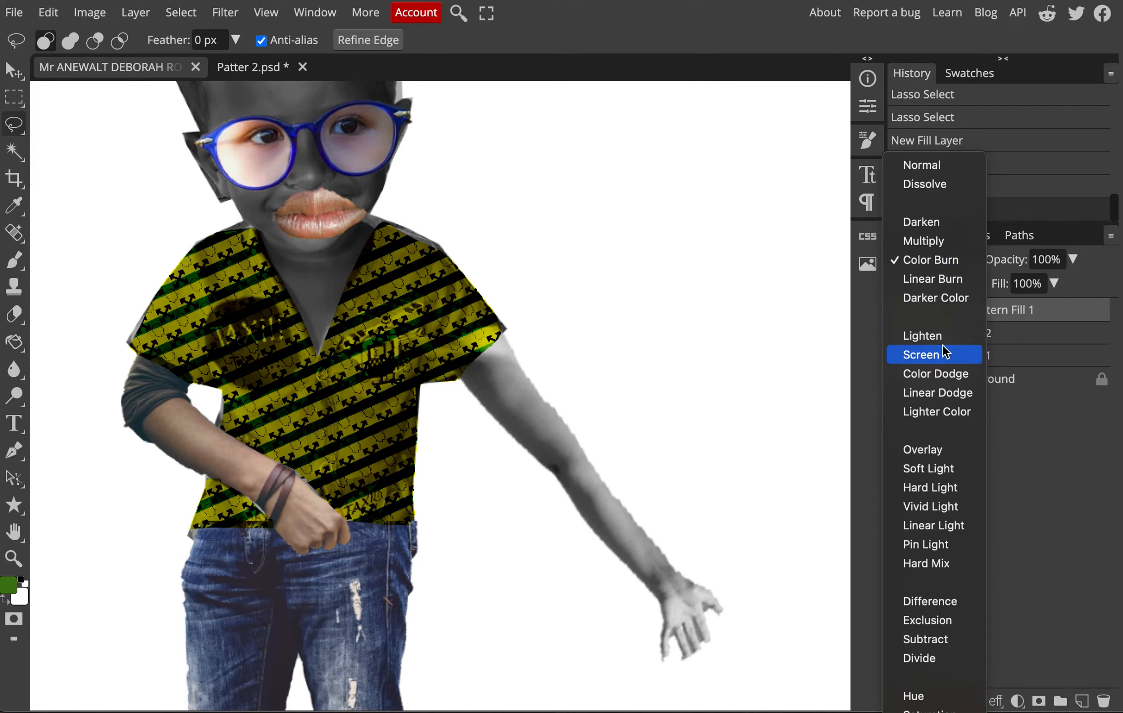
pyautogui.click(958, 222)
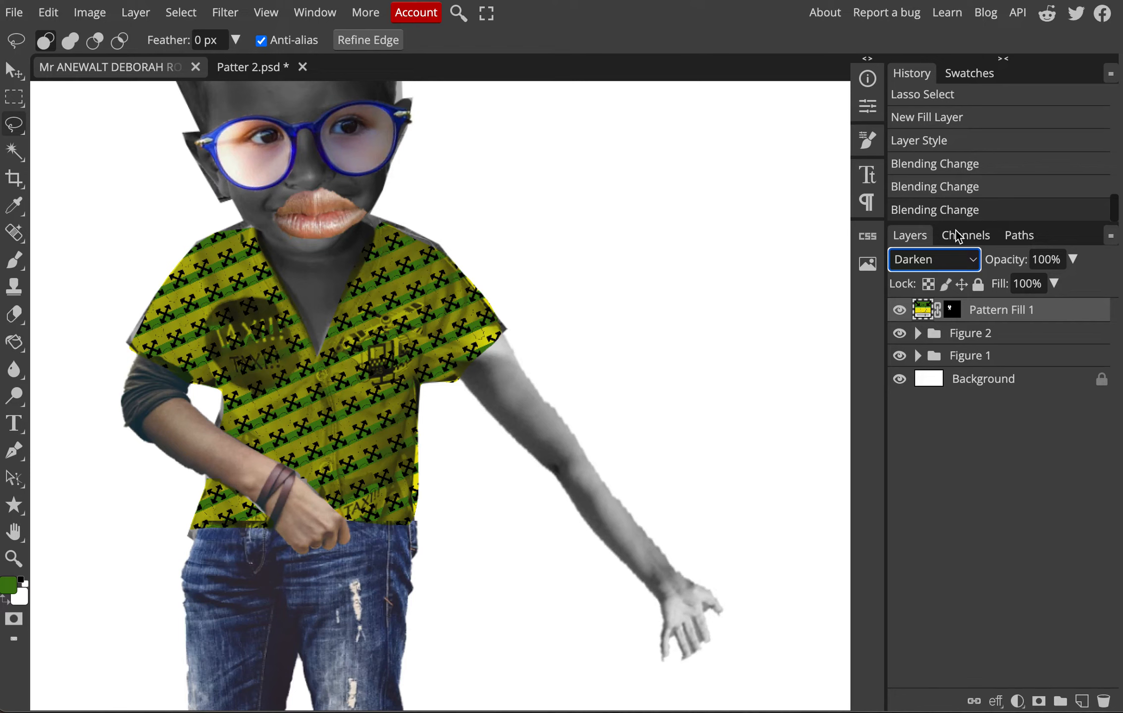
pyautogui.click(898, 311)
pyautogui.click(899, 311)
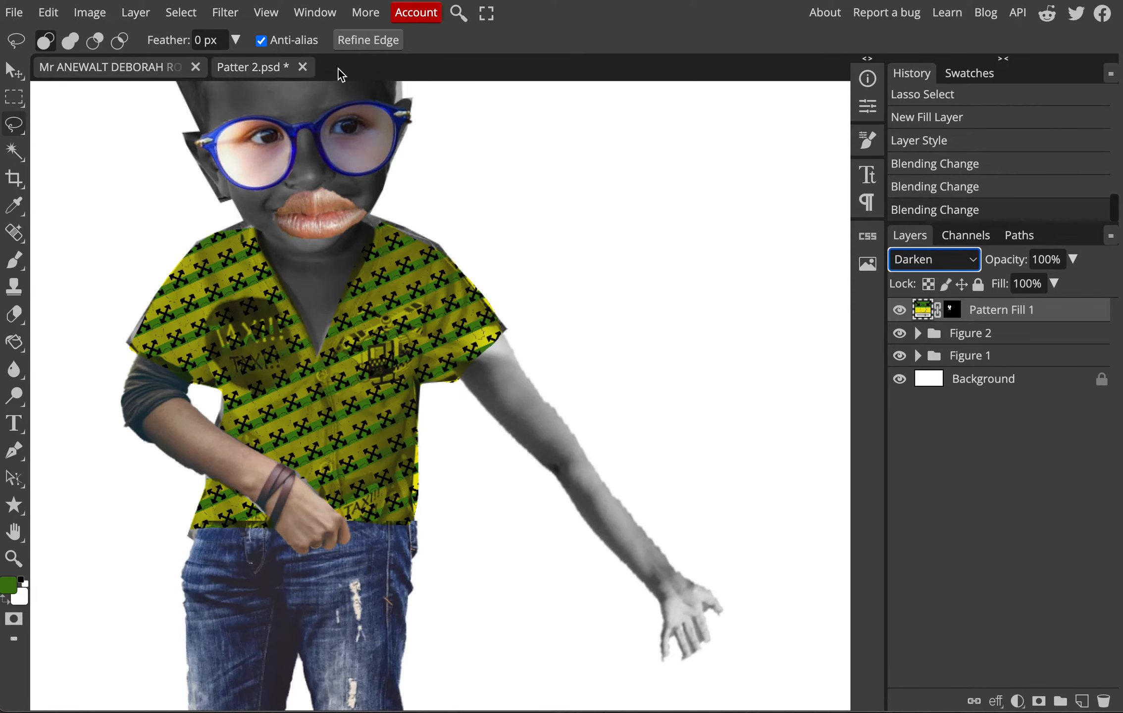
# Close the Patter 2.psd document and return to the red-jacketed figure in the collage
pyautogui.click(276, 73)
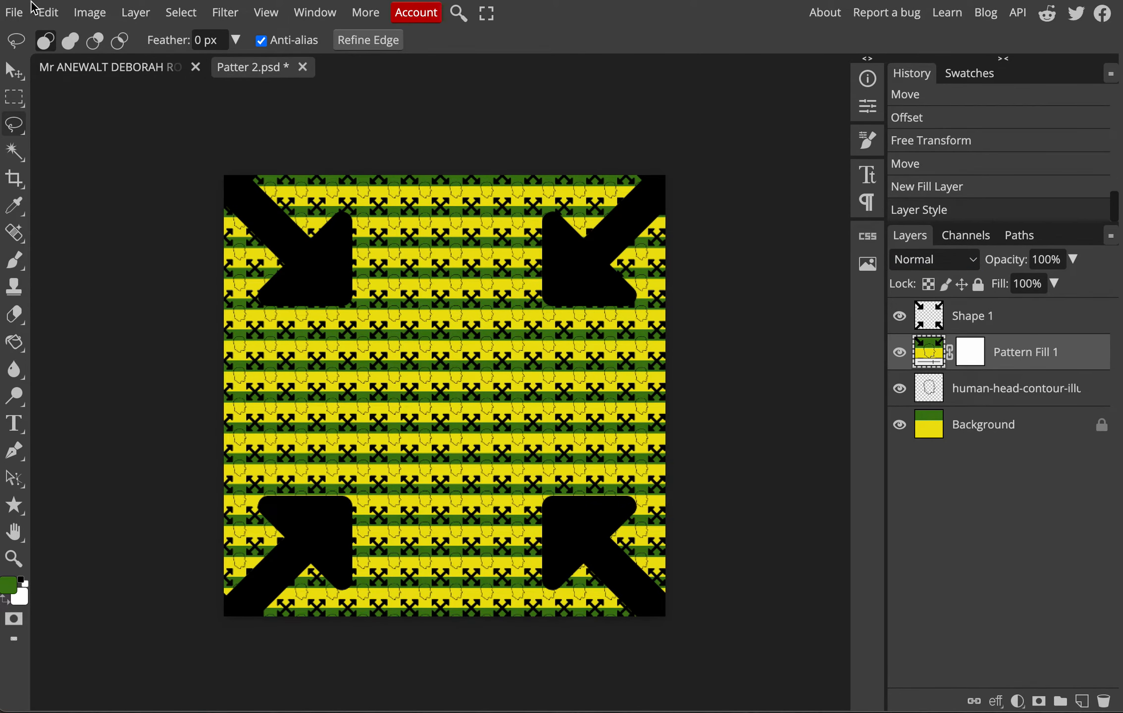
pyautogui.click(302, 68)
pyautogui.click(842, 69)
pyautogui.moveTo(545, 311)
pyautogui.mouseDown()
pyautogui.moveTo(313, 316)
pyautogui.moveTo(354, 304)
pyautogui.moveTo(311, 283)
pyautogui.moveTo(329, 327)
pyautogui.mouseUp()
# Create a new 512 × 512 px document and fill its white background with the green foreground colour
pyautogui.click(15, 12)
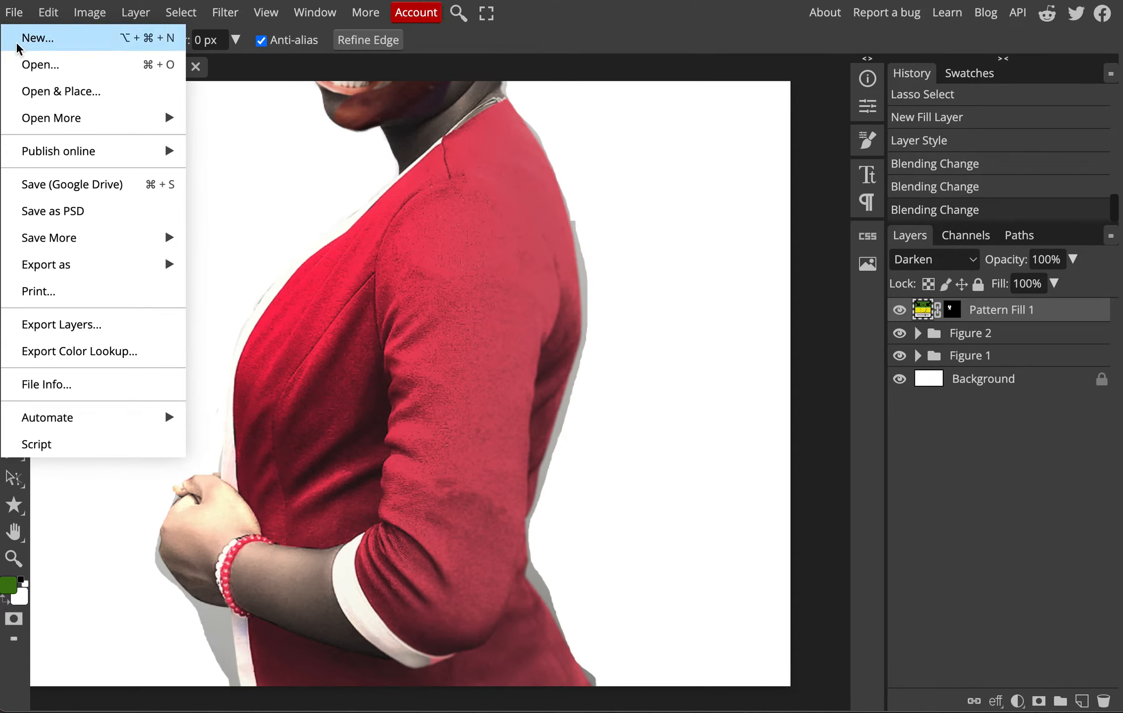
pyautogui.click(36, 38)
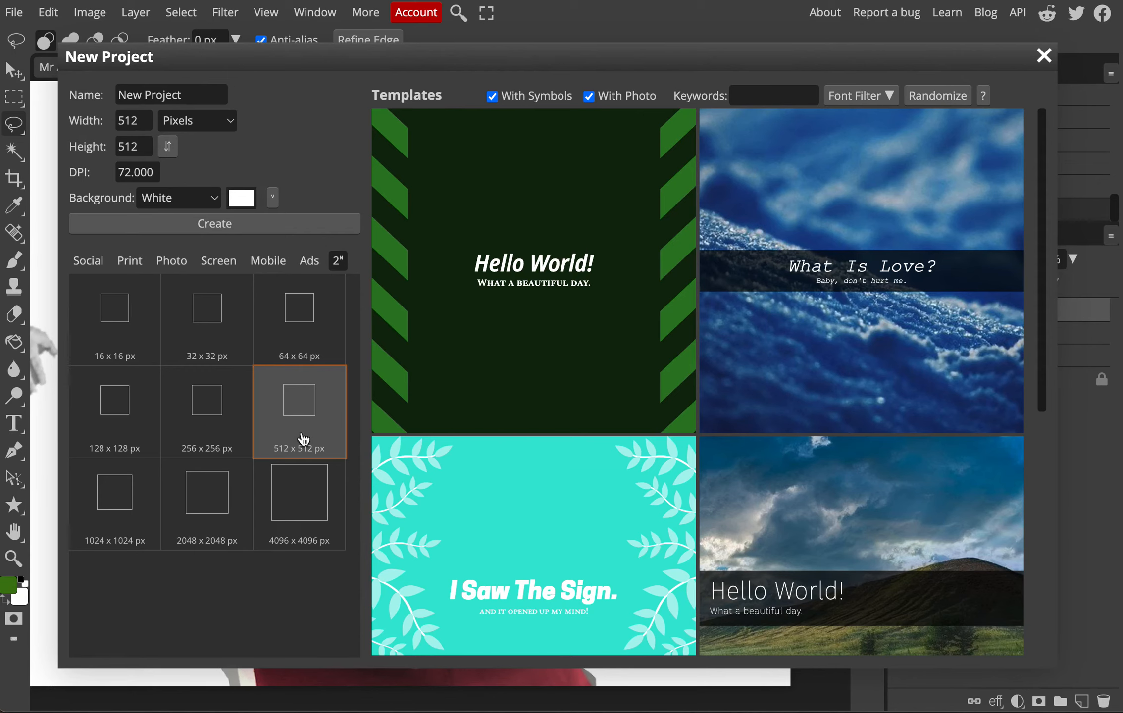
pyautogui.click(209, 231)
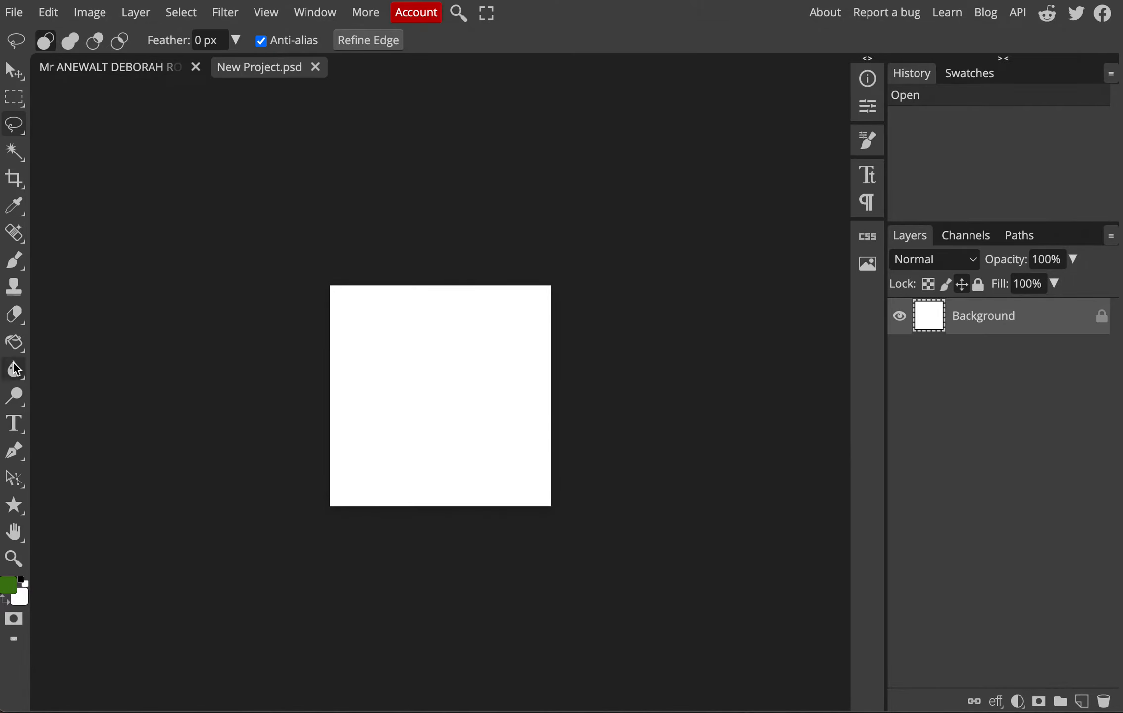
pyautogui.click(15, 342)
pyautogui.click(500, 440)
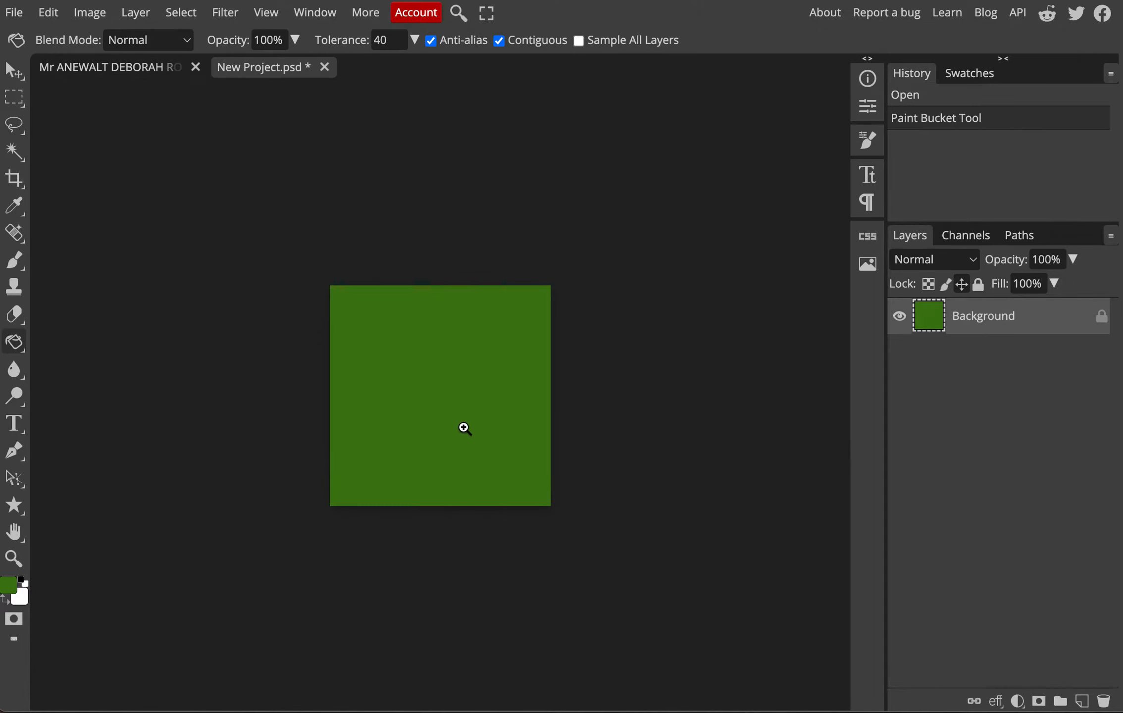
pyautogui.scroll(3, 464, 426)
pyautogui.scroll(-1, 501, 466)
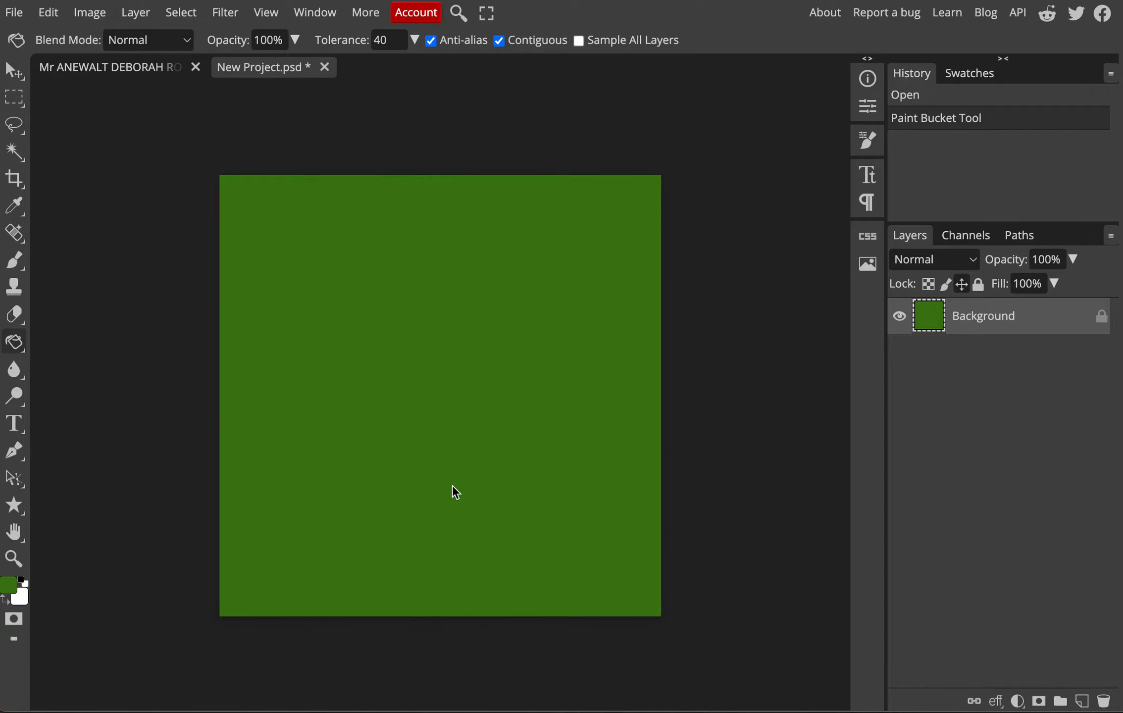
# Draw a large black Bitcoin symbol as a custom shape and move it to the middle of the green canvas
pyautogui.click(14, 505)
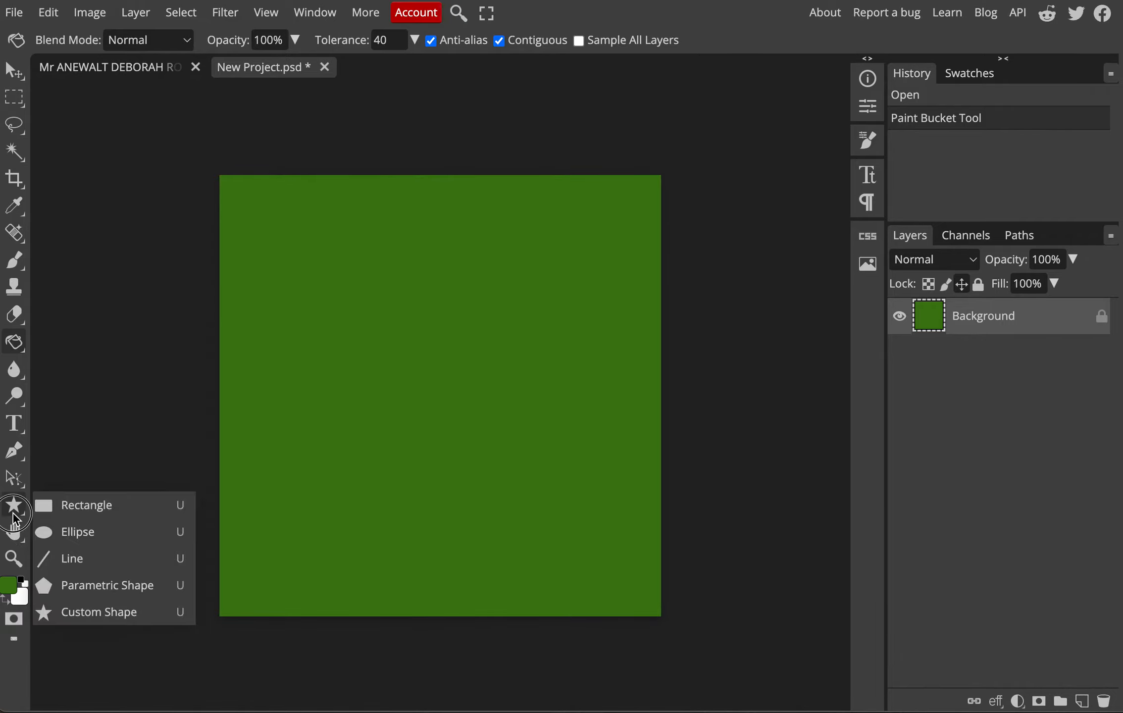
pyautogui.click(87, 618)
pyautogui.click(716, 45)
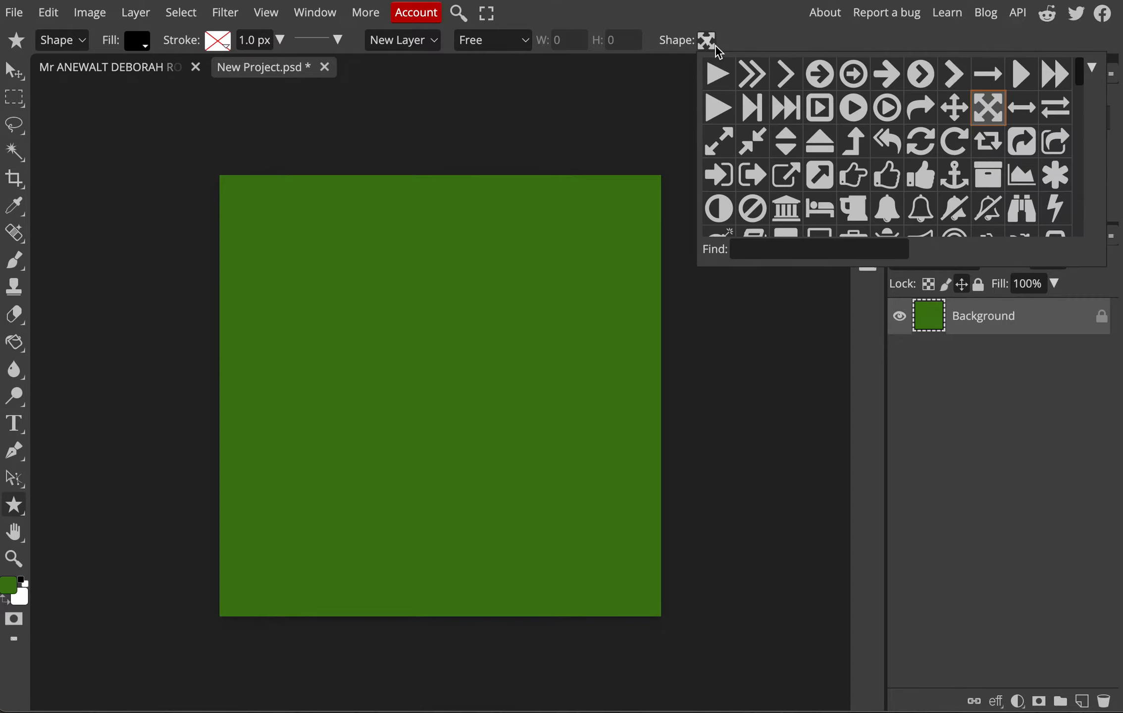
pyautogui.scroll(-5, 889, 194)
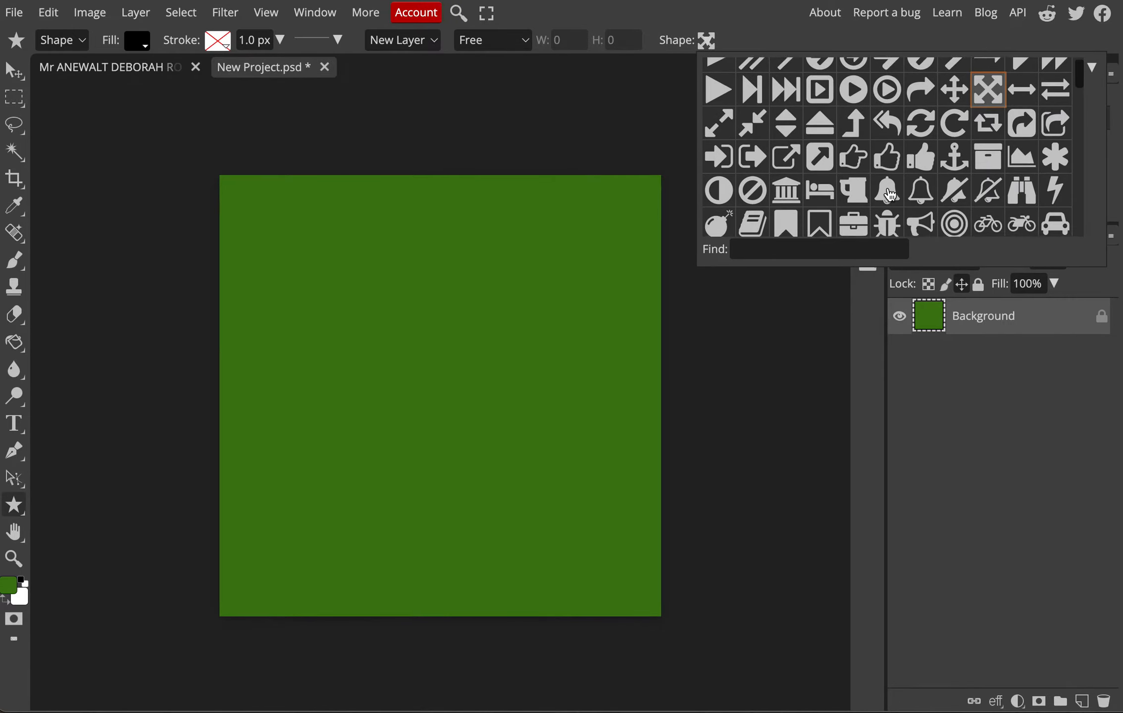
pyautogui.scroll(-5, 889, 194)
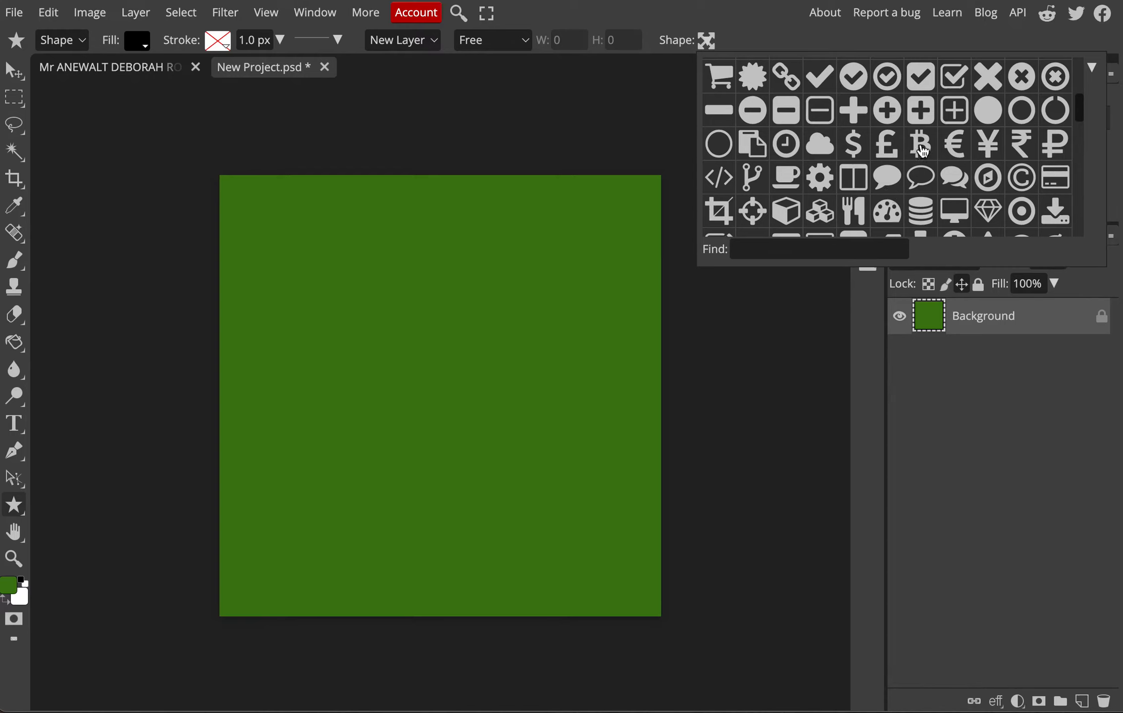
pyautogui.click(923, 151)
pyautogui.moveTo(365, 299); pyautogui.dragTo(585, 602)
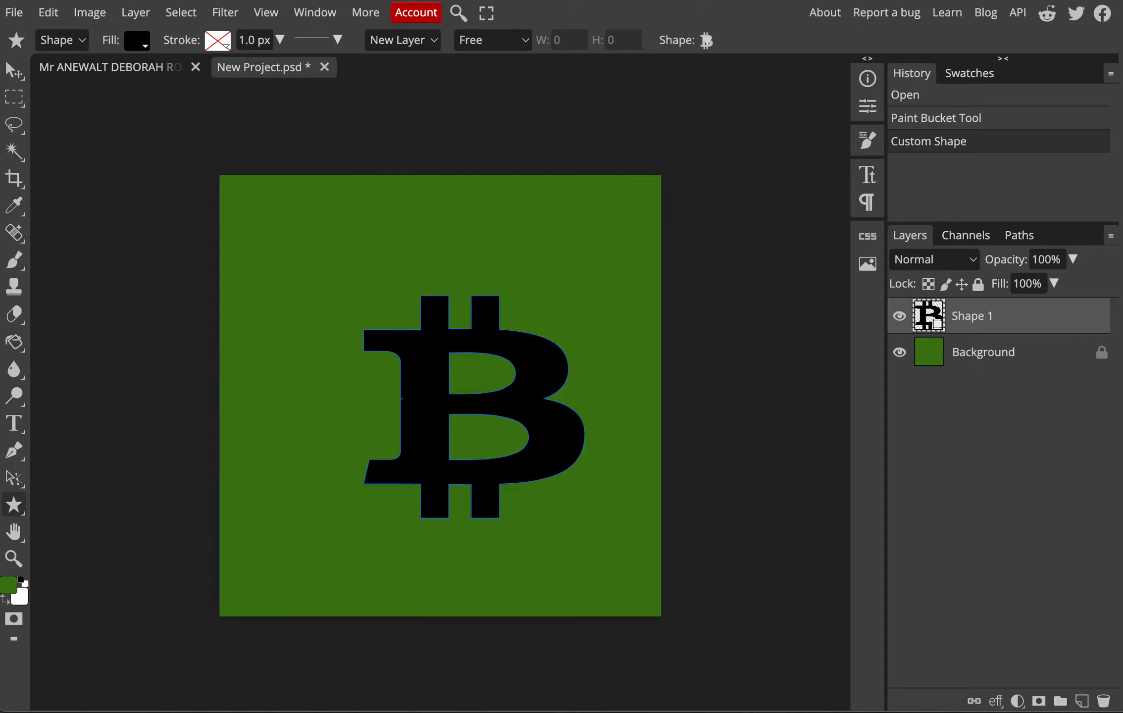
pyautogui.click(11, 72)
pyautogui.moveTo(526, 424); pyautogui.dragTo(500, 405)
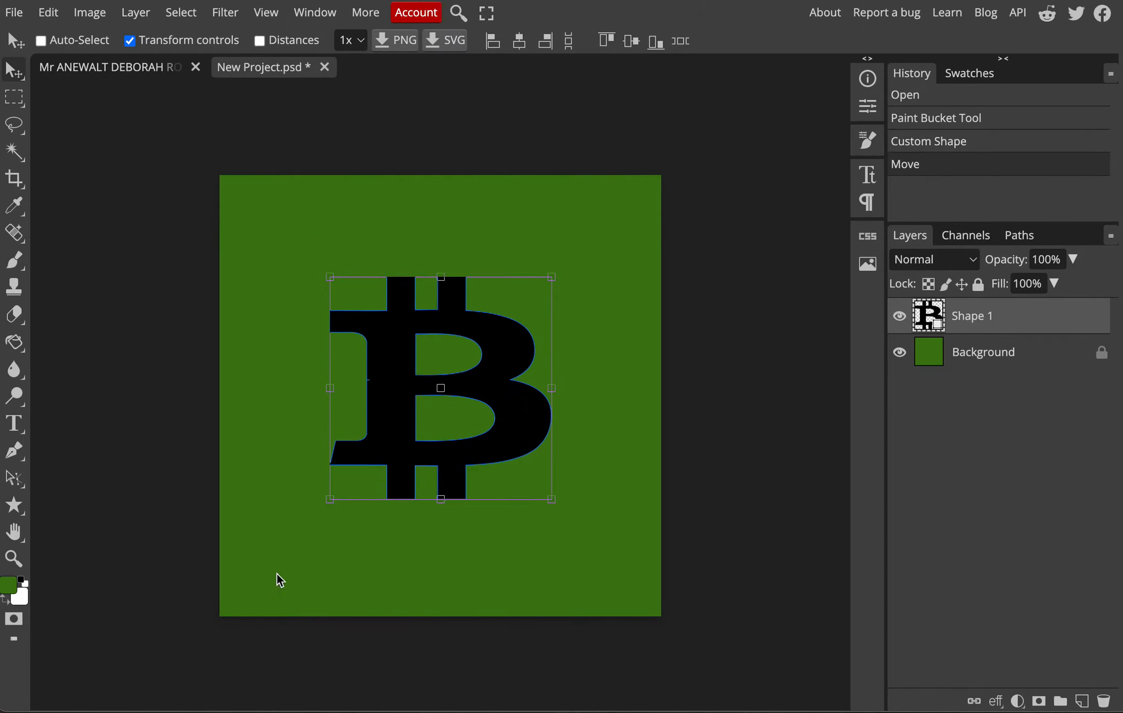
# Choose the puzzle piece as the shape for the Custom Shape tool
pyautogui.click(16, 506)
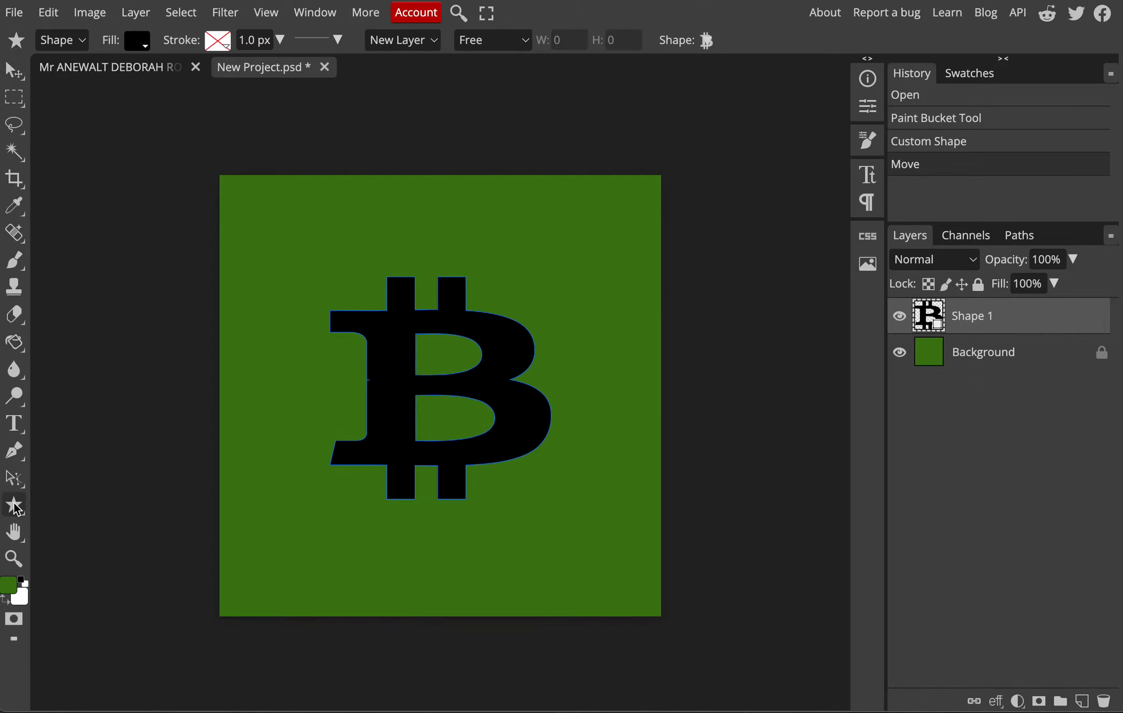
pyautogui.click(115, 616)
pyautogui.click(704, 41)
pyautogui.scroll(-10, 871, 178)
pyautogui.scroll(-10, 872, 178)
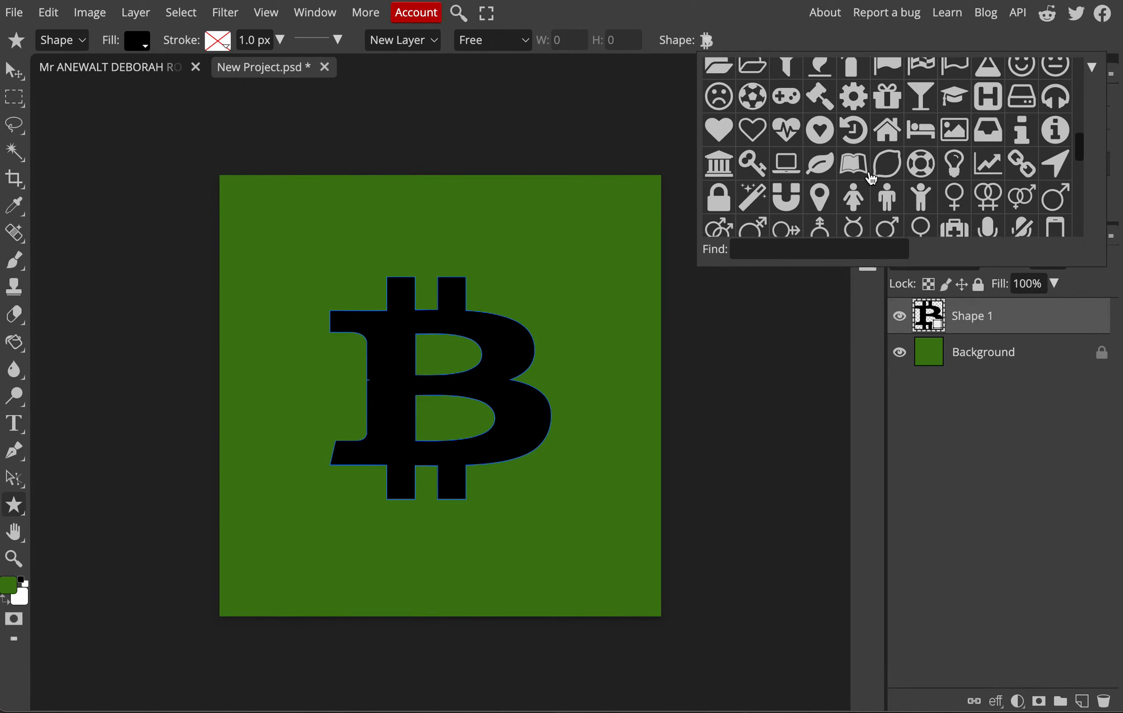
pyautogui.scroll(-2, 871, 178)
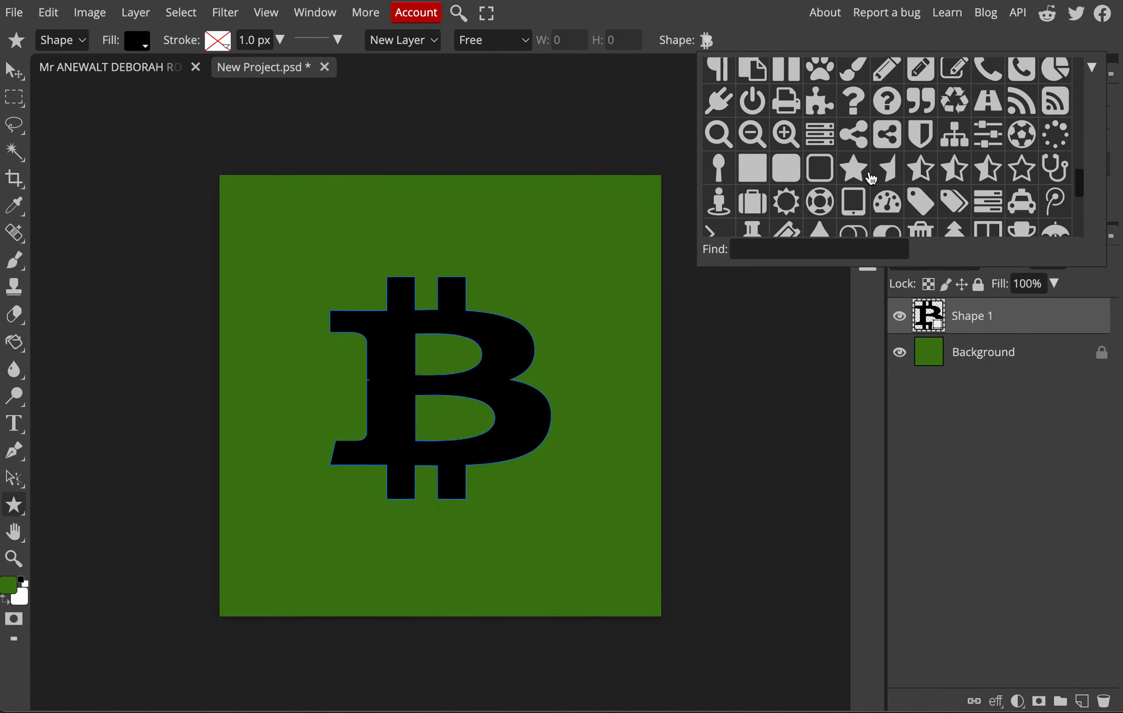
pyautogui.click(819, 104)
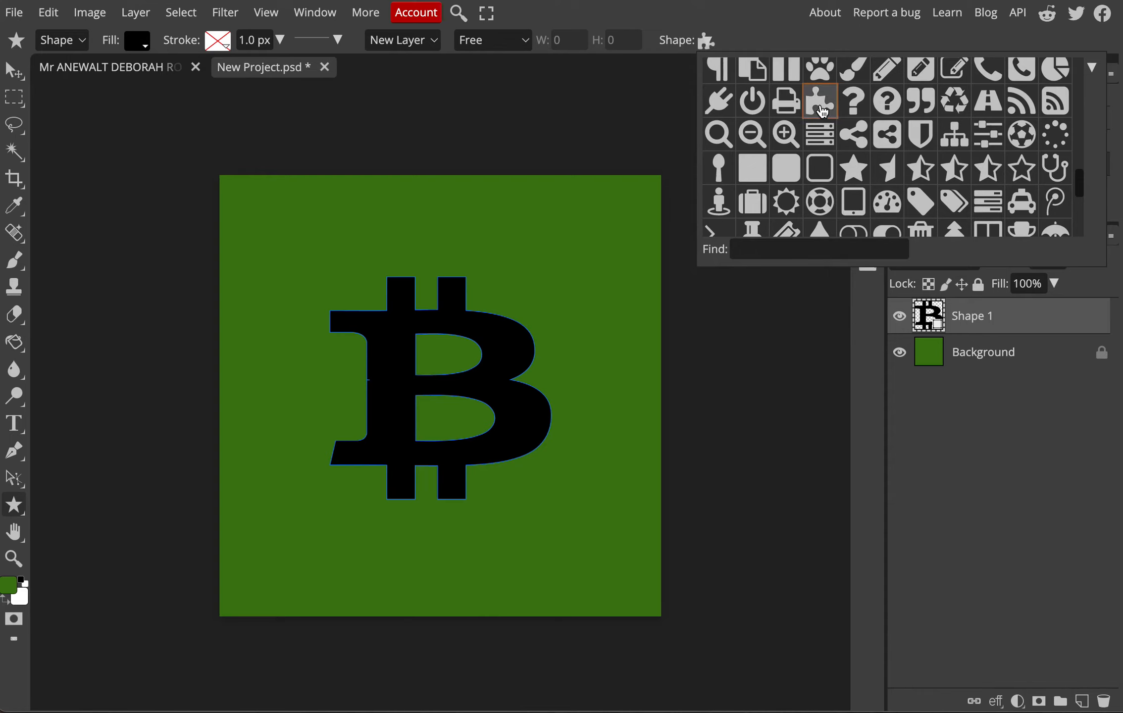
# Try a puzzle piece in the canvas's upper-left area, and undo both its drawing and its move
pyautogui.moveTo(272, 225); pyautogui.dragTo(404, 411)
pyautogui.click(19, 74)
pyautogui.moveTo(311, 334); pyautogui.dragTo(310, 305)
pyautogui.hotkey('ctrl', 'z')
pyautogui.hotkey('ctrl', 'z')
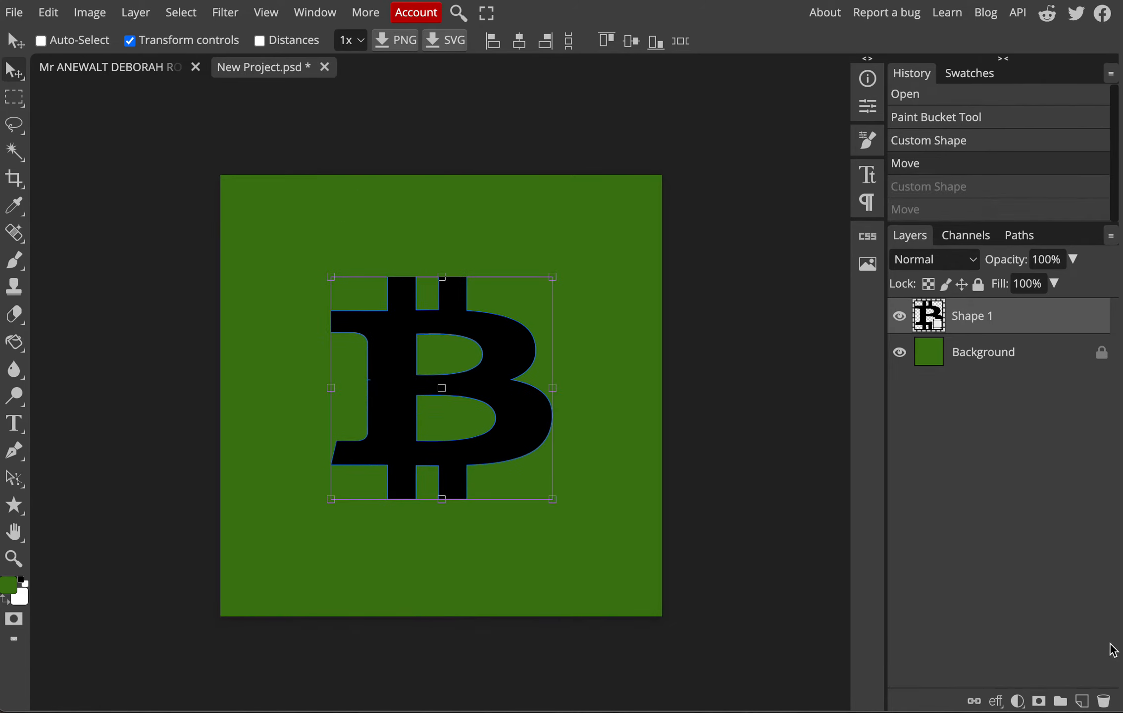
# Add a new layer, draw a black puzzle piece on it, and move the piece to the canvas's lower-left area
pyautogui.click(1082, 701)
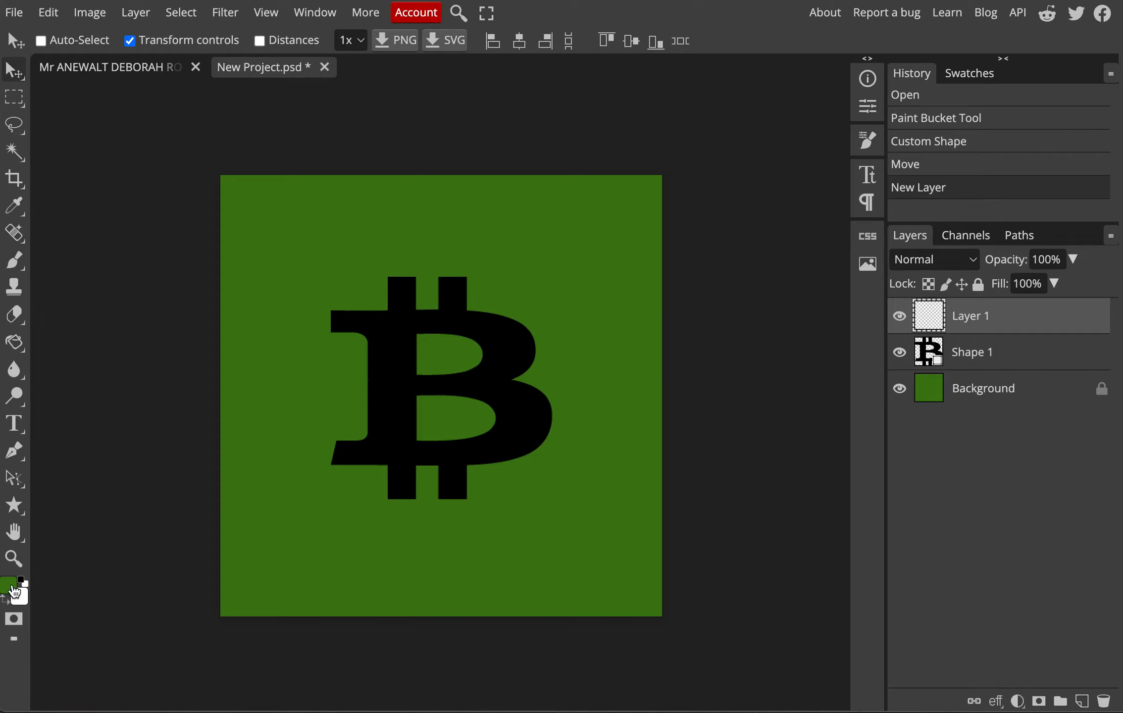
pyautogui.click(13, 505)
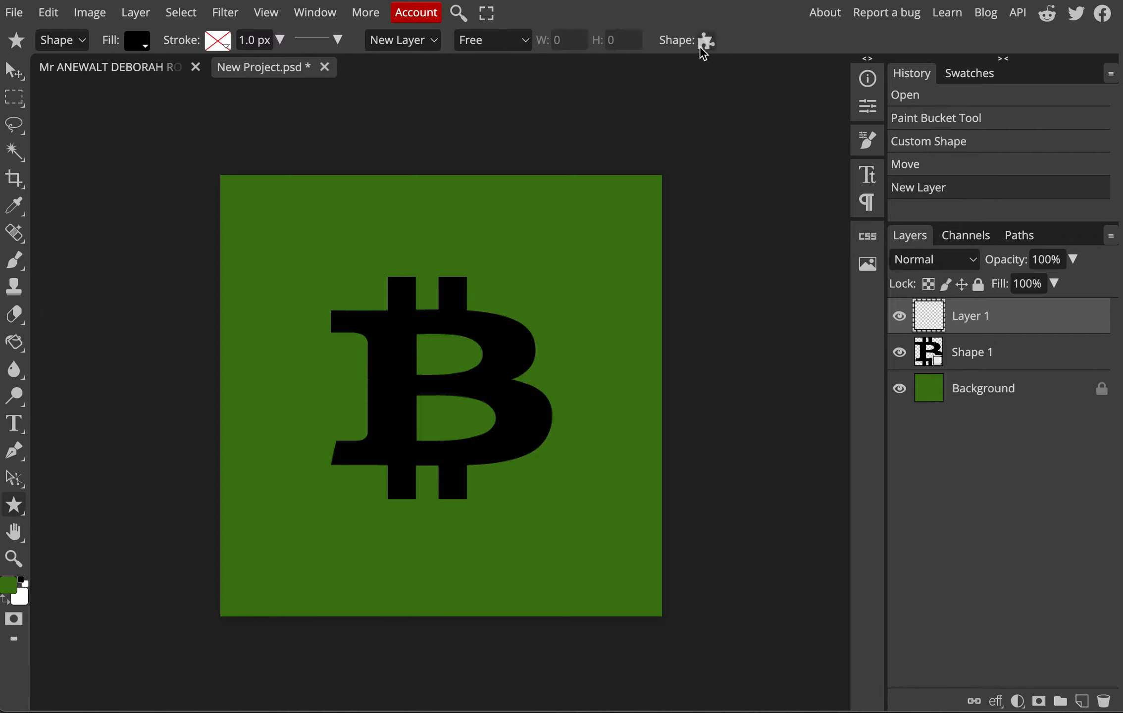
pyautogui.moveTo(260, 213); pyautogui.dragTo(446, 509)
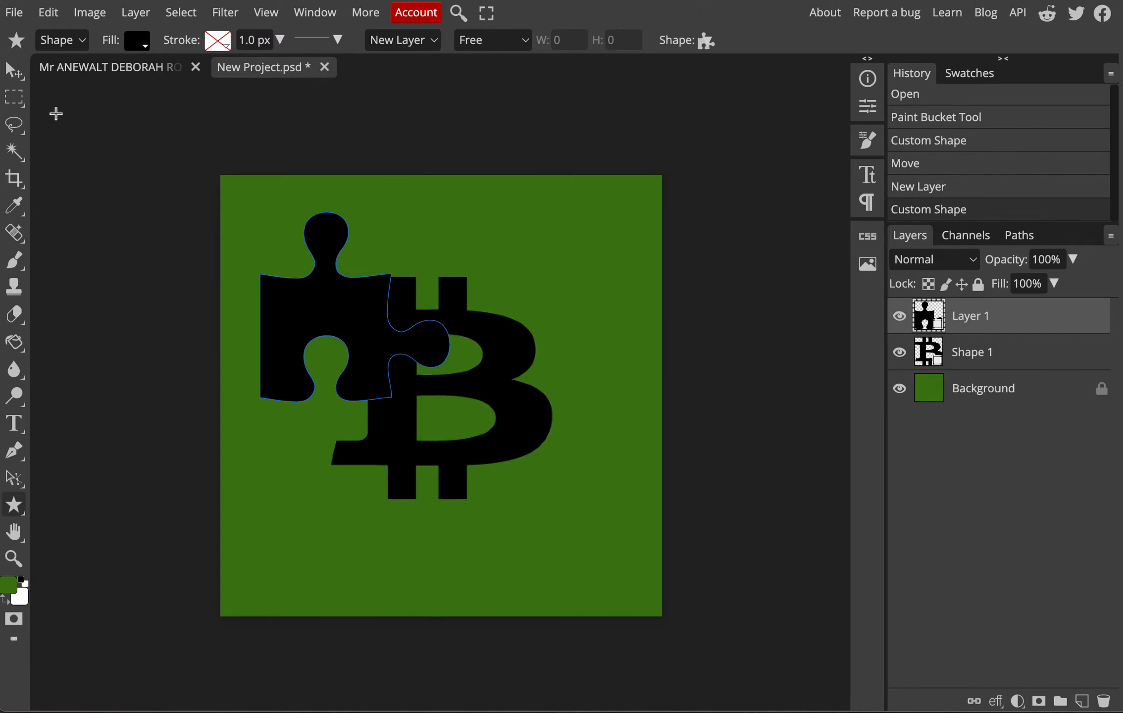
pyautogui.click(11, 73)
pyautogui.moveTo(394, 401); pyautogui.dragTo(339, 532)
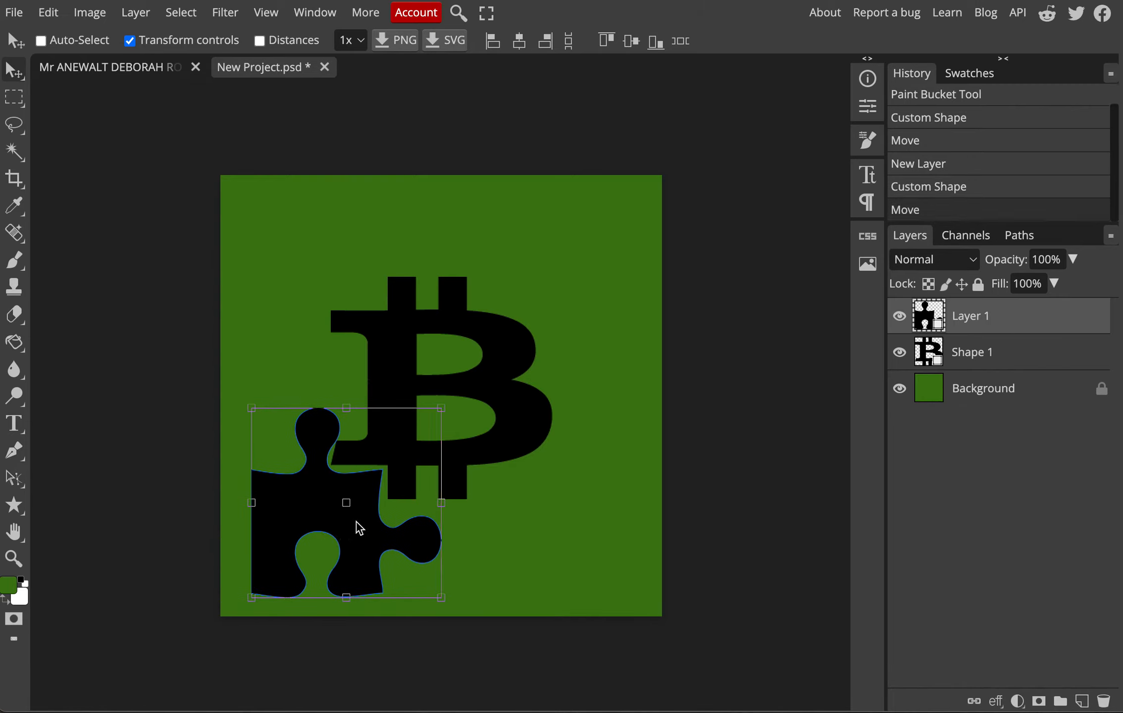
# Try to apply the Offset filter to the puzzle-piece shape layer
pyautogui.click(237, 19)
pyautogui.moveTo(276, 376)
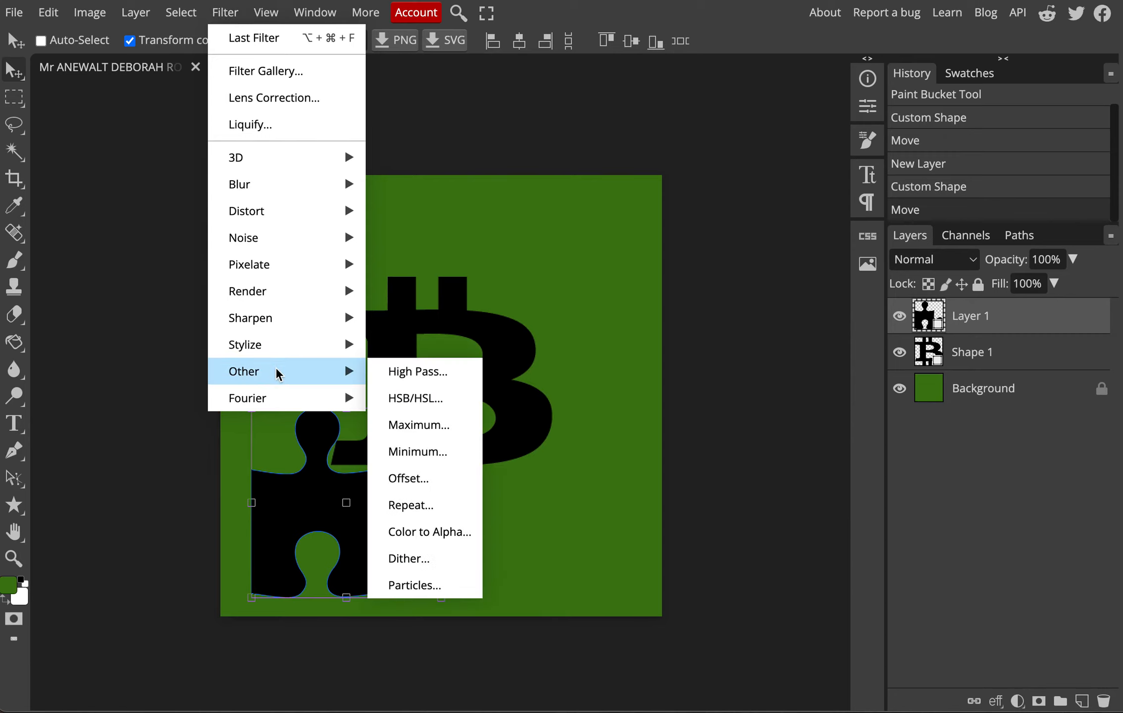
pyautogui.click(431, 486)
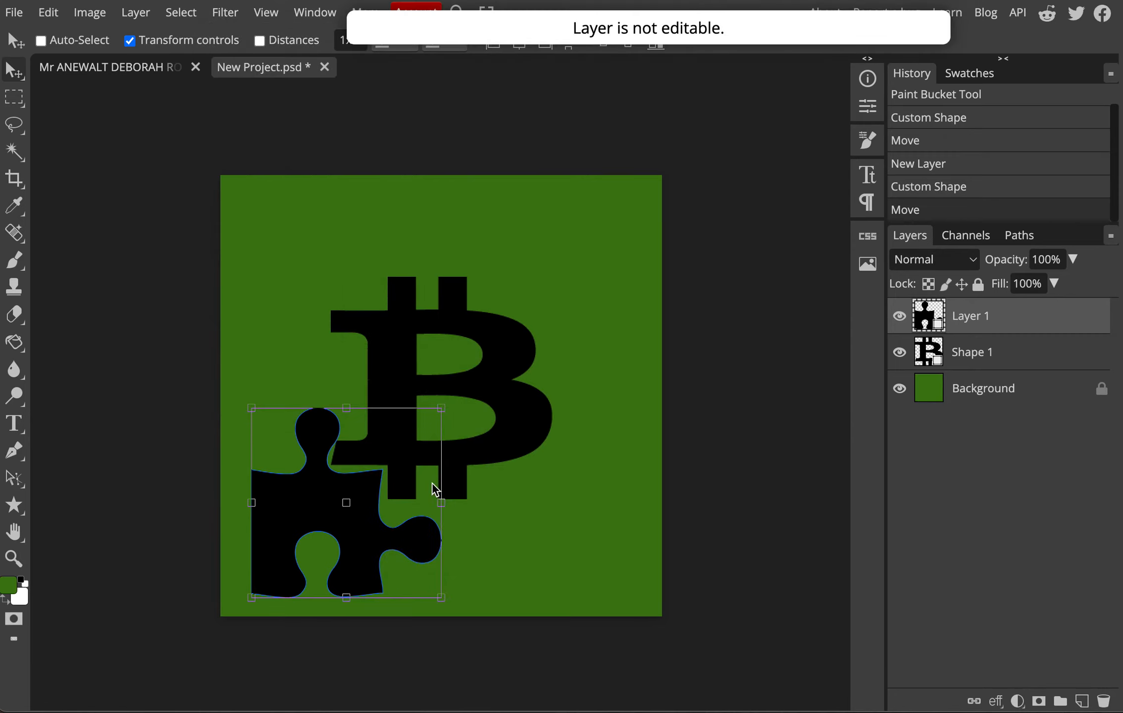
# Rasterize the puzzle-piece layer and offset it -144 px horizontally and 113 px vertically with Wrap Around so it wraps at the canvas corners
pyautogui.click(181, 12)
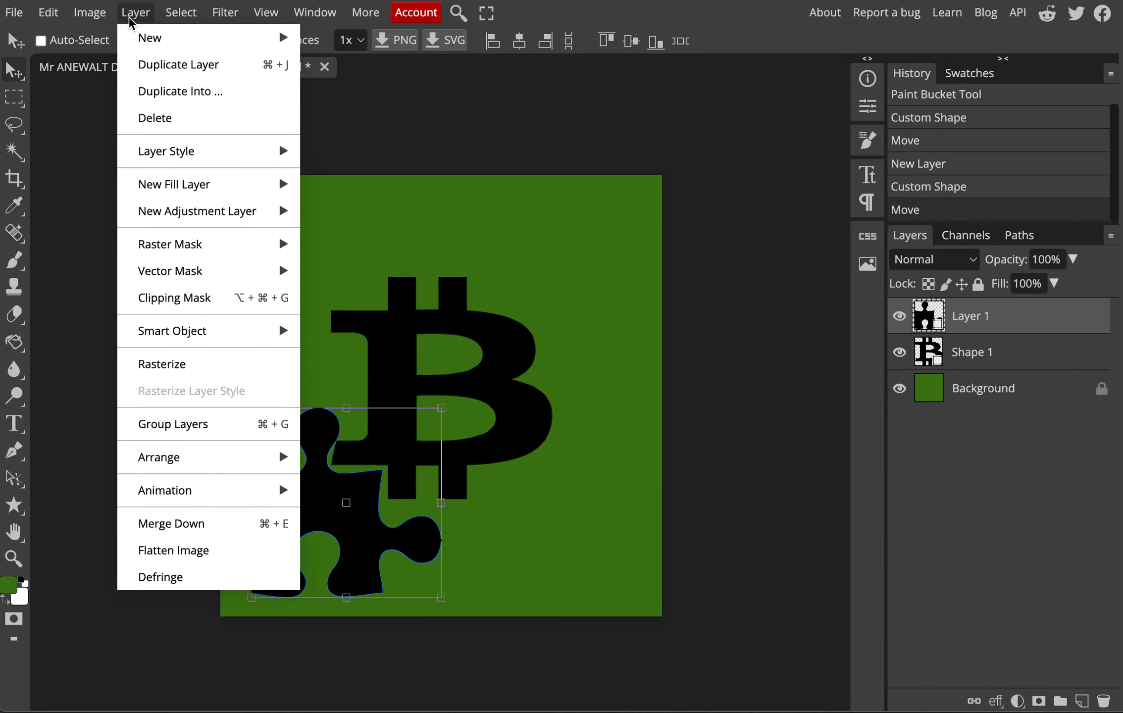
pyautogui.click(178, 369)
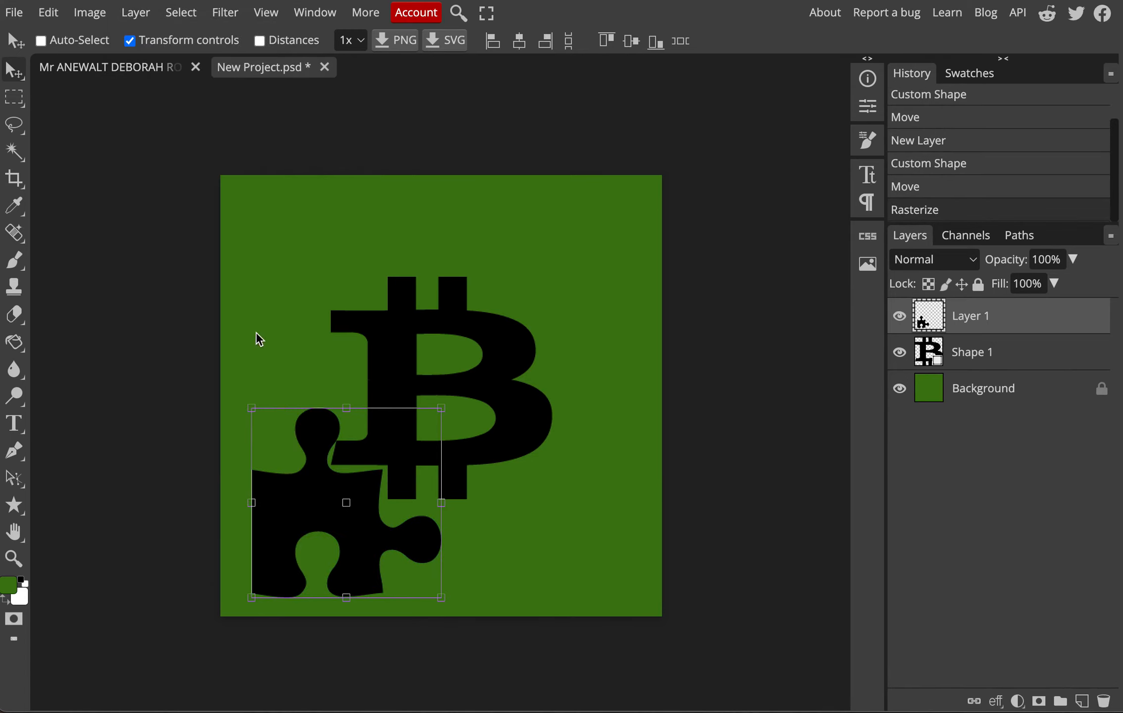
pyautogui.click(225, 14)
pyautogui.moveTo(301, 375)
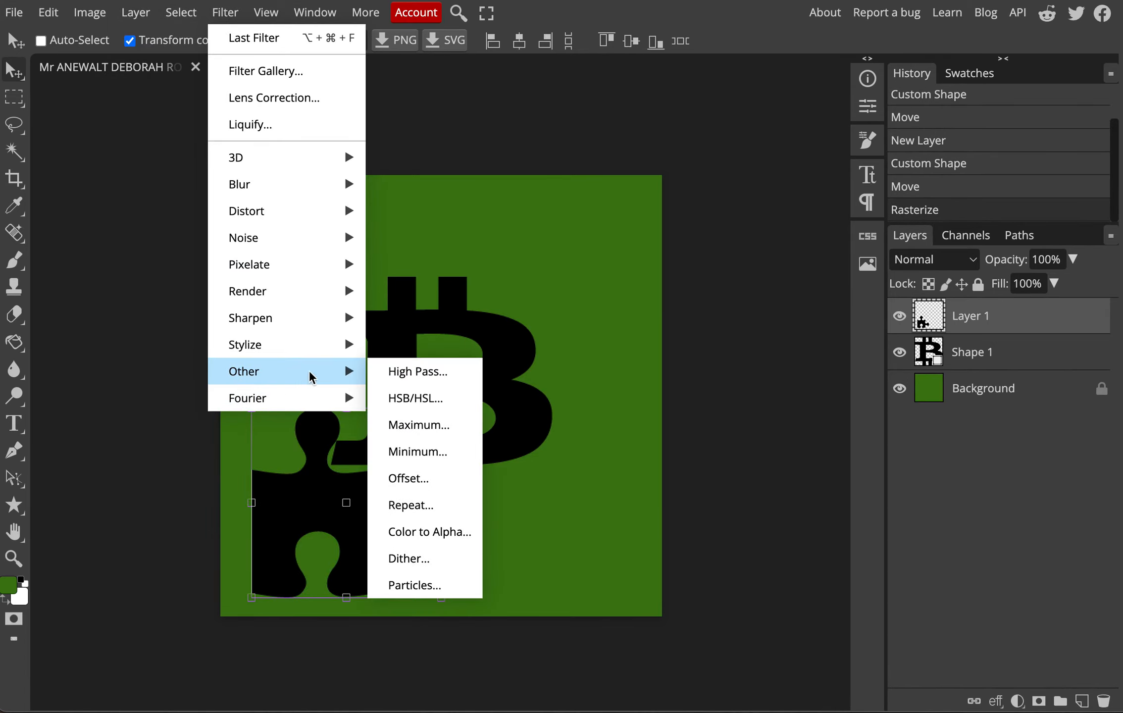
pyautogui.click(447, 484)
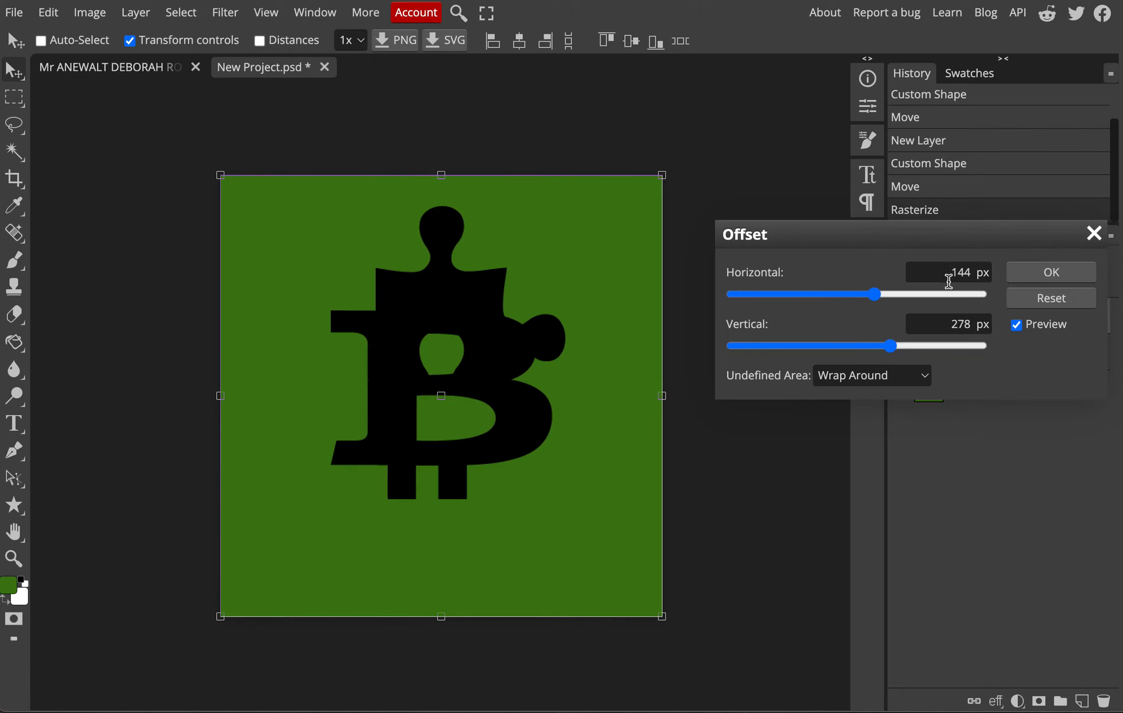
pyautogui.moveTo(874, 296); pyautogui.dragTo(840, 310)
pyautogui.moveTo(889, 345); pyautogui.dragTo(871, 346)
pyautogui.moveTo(842, 294); pyautogui.dragTo(840, 297)
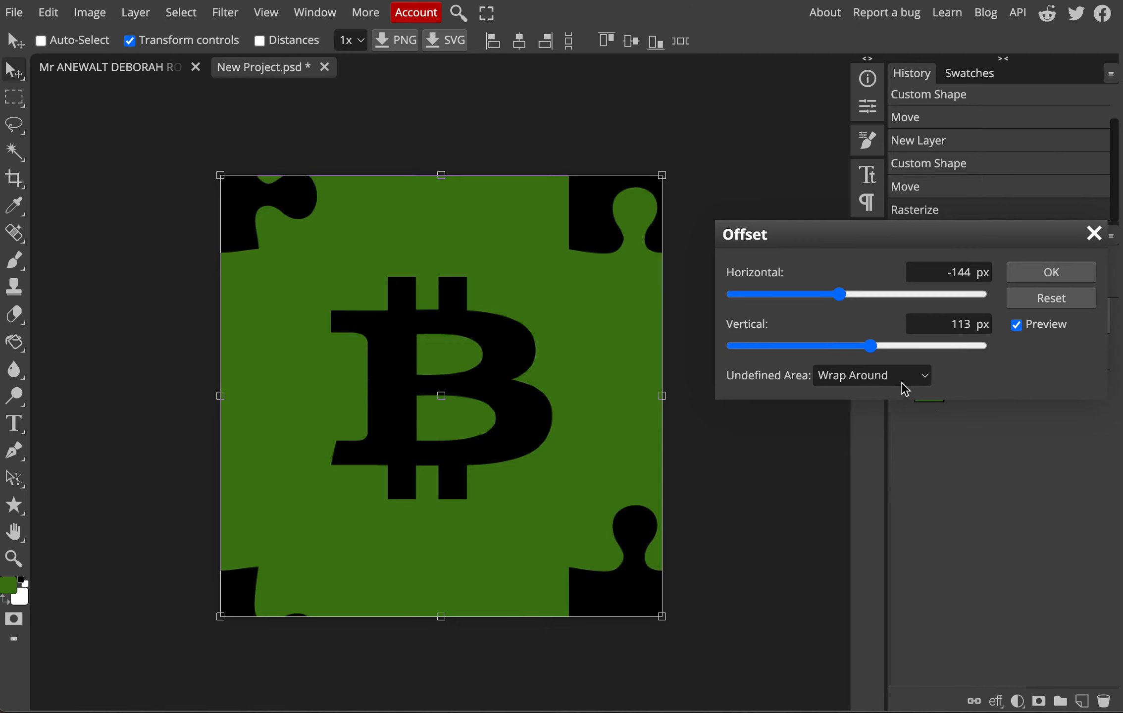
pyautogui.click(1053, 272)
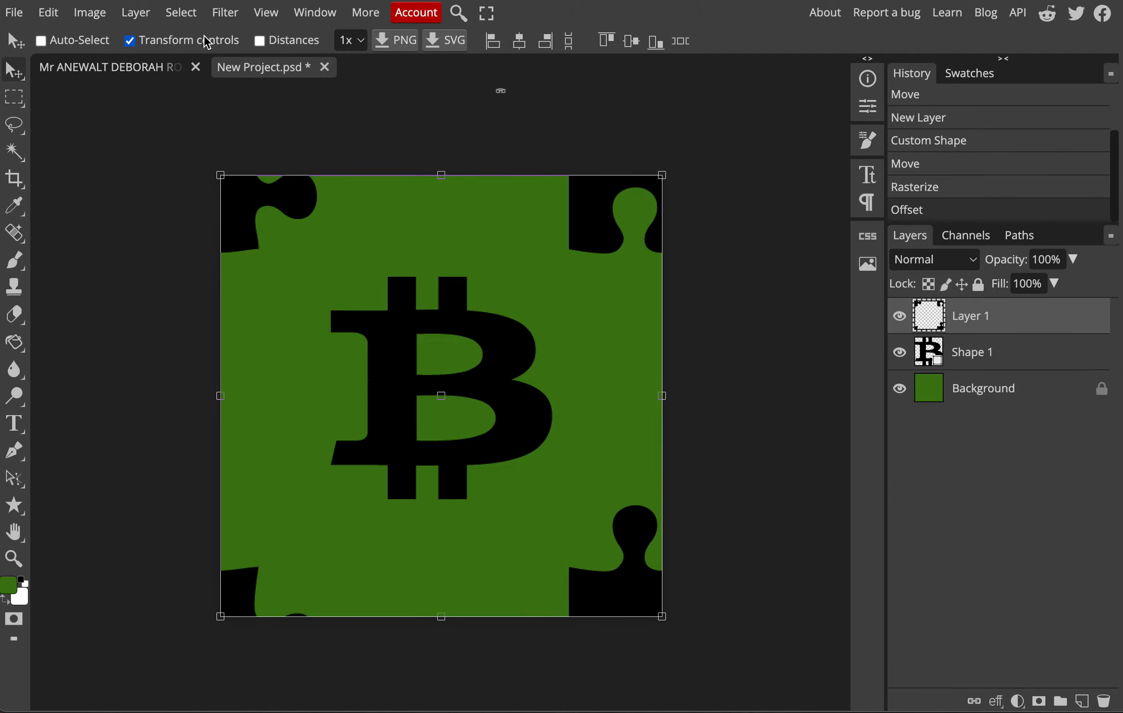
# Define the green Bitcoin-and-puzzle canvas as a new pattern
pyautogui.click(51, 13)
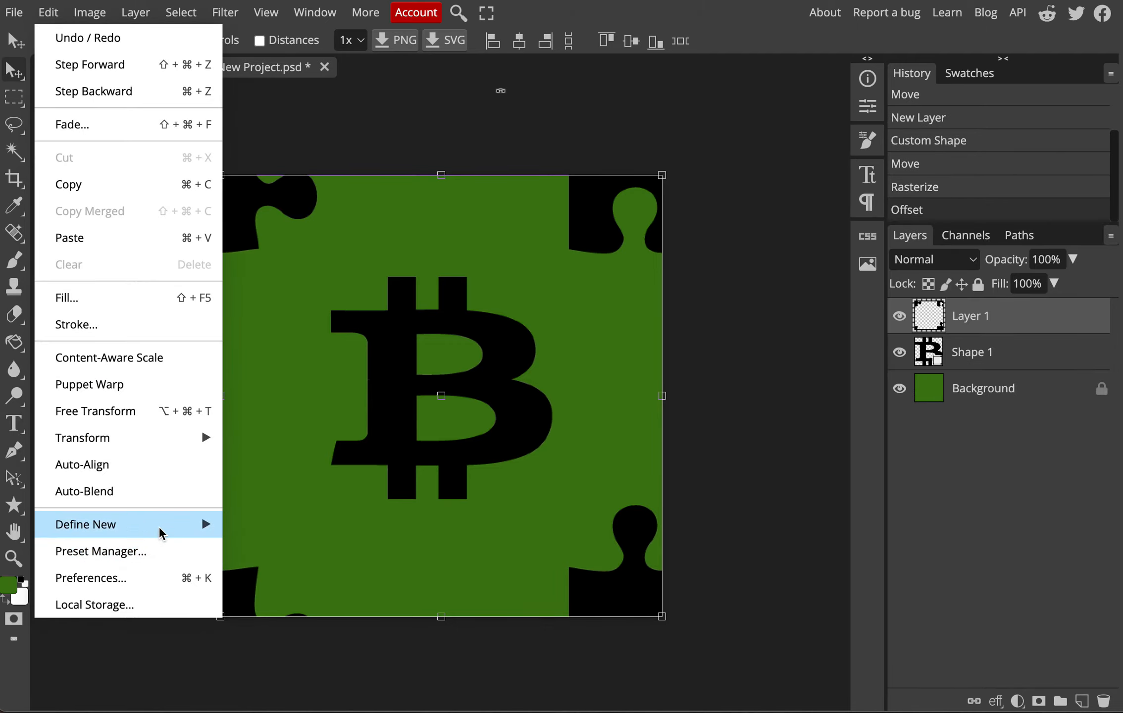
pyautogui.moveTo(164, 528)
pyautogui.click(289, 527)
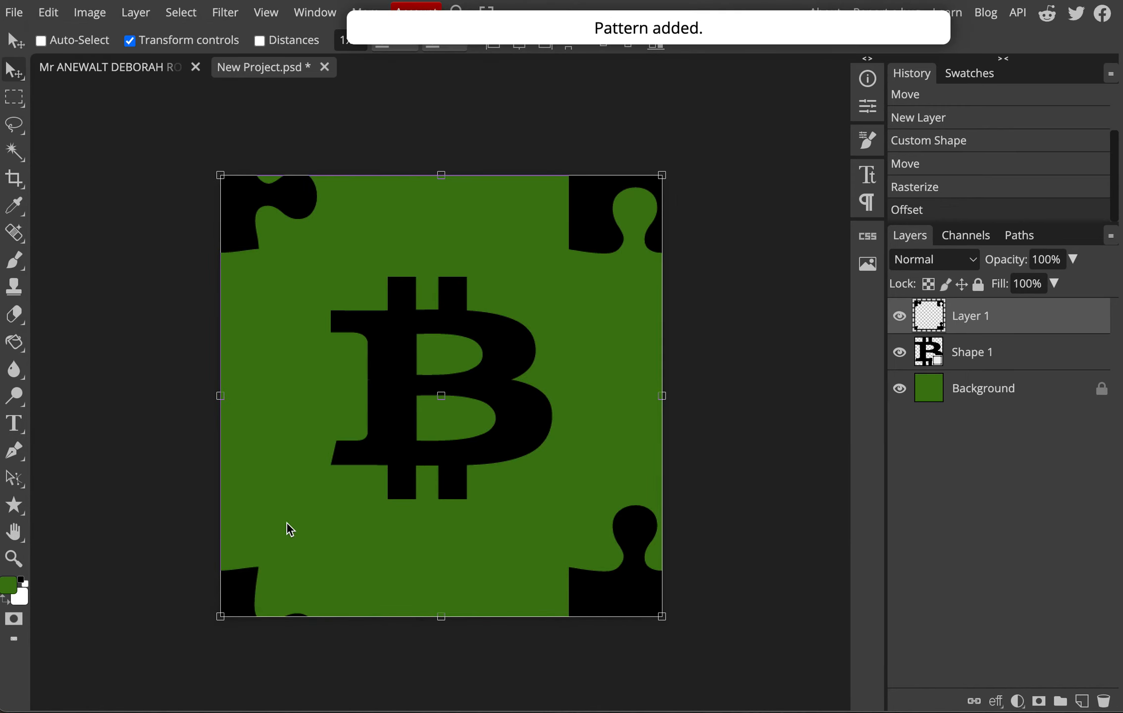
# In the Deborah Roberts collage document, lasso around the woman's red jacket, leaving out her hand, forearm and white cuff
pyautogui.click(119, 75)
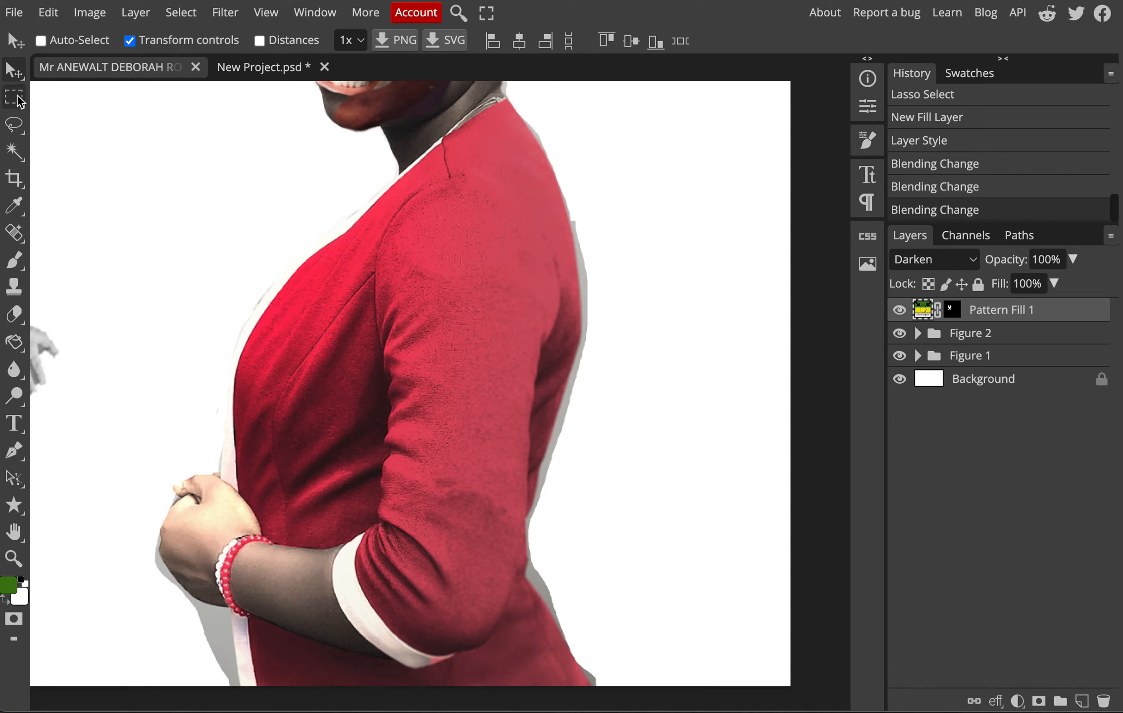
pyautogui.click(15, 123)
pyautogui.click(49, 122)
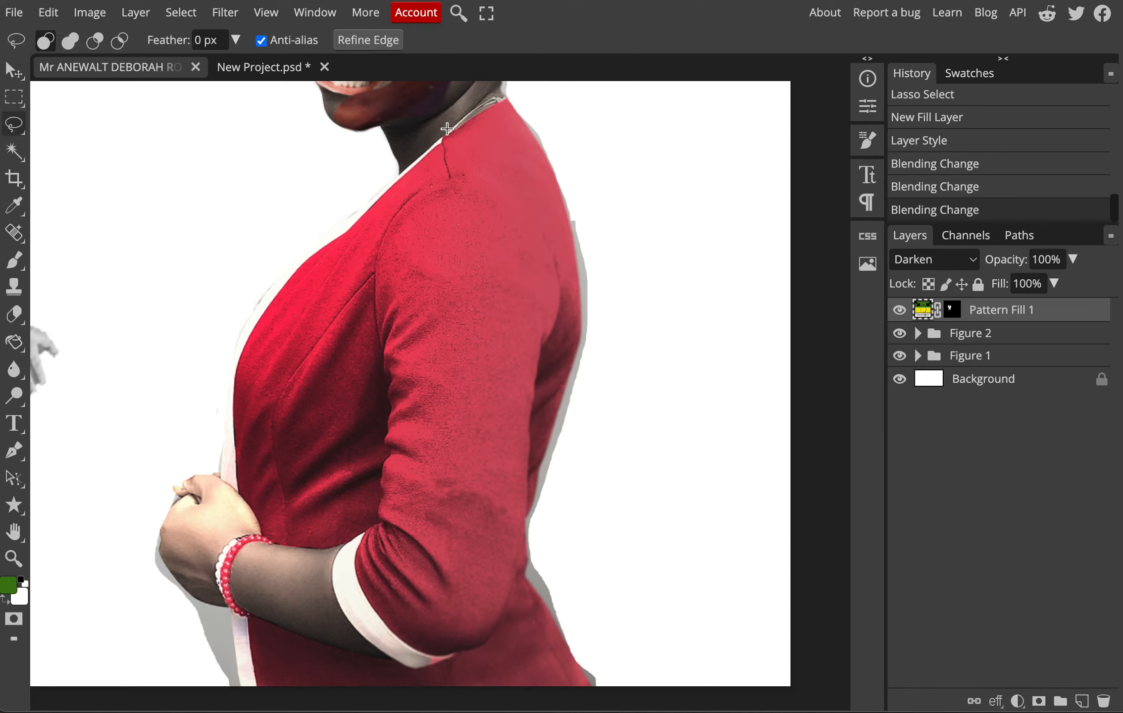
pyautogui.moveTo(467, 137)
pyautogui.mouseDown()
pyautogui.moveTo(364, 215)
pyautogui.moveTo(242, 338)
pyautogui.moveTo(223, 420)
pyautogui.moveTo(230, 476)
pyautogui.moveTo(261, 532)
pyautogui.moveTo(306, 545)
pyautogui.moveTo(369, 531)
pyautogui.moveTo(359, 559)
pyautogui.moveTo(375, 604)
pyautogui.moveTo(417, 643)
pyautogui.moveTo(447, 649)
pyautogui.moveTo(449, 664)
pyautogui.moveTo(387, 663)
pyautogui.moveTo(257, 617)
pyautogui.moveTo(238, 640)
pyautogui.moveTo(245, 676)
pyautogui.moveTo(324, 696)
pyautogui.moveTo(588, 686)
pyautogui.moveTo(540, 568)
pyautogui.moveTo(588, 293)
pyautogui.moveTo(587, 219)
pyautogui.moveTo(564, 151)
pyautogui.moveTo(537, 108)
pyautogui.moveTo(505, 103)
pyautogui.mouseUp()
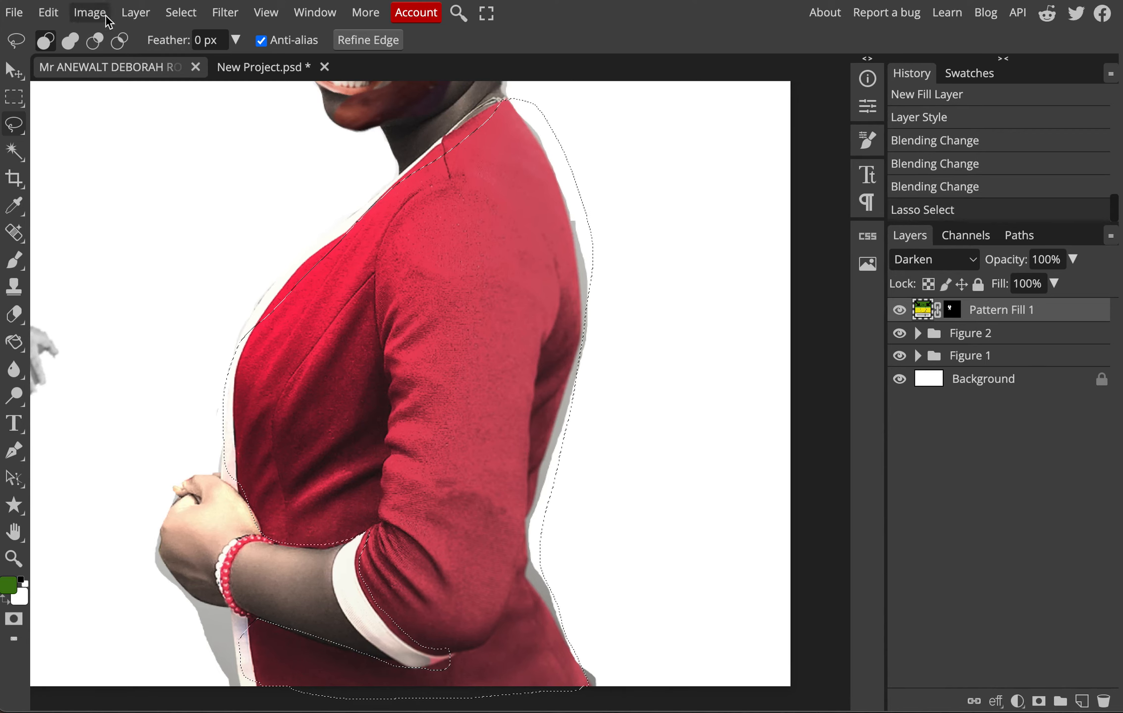
# Add a Pattern Fill layer over the jacket selection and choose the green Bitcoin-and-puzzle pattern for it
pyautogui.click(136, 13)
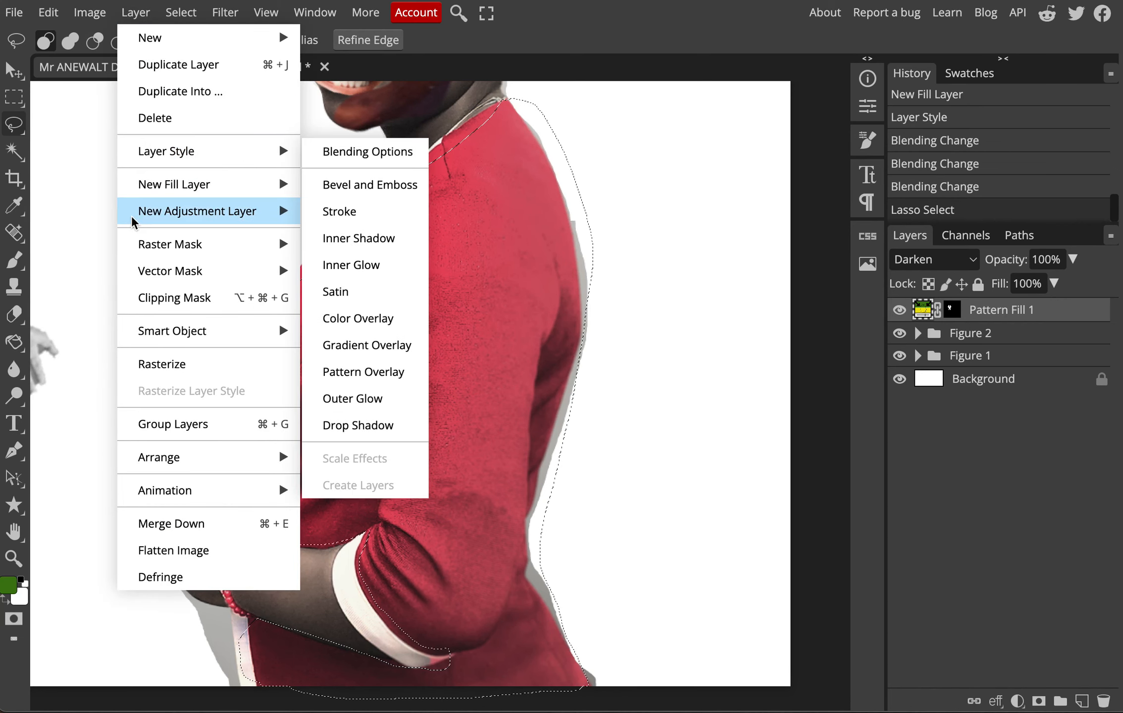
pyautogui.moveTo(149, 184)
pyautogui.click(336, 234)
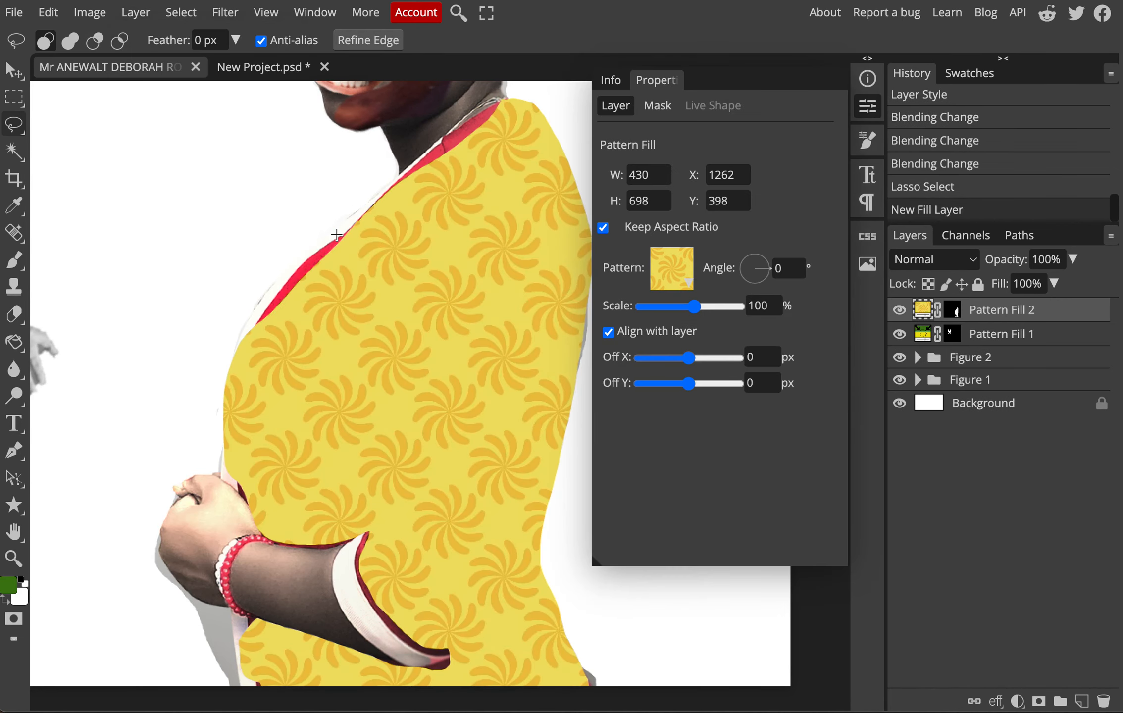
pyautogui.click(688, 283)
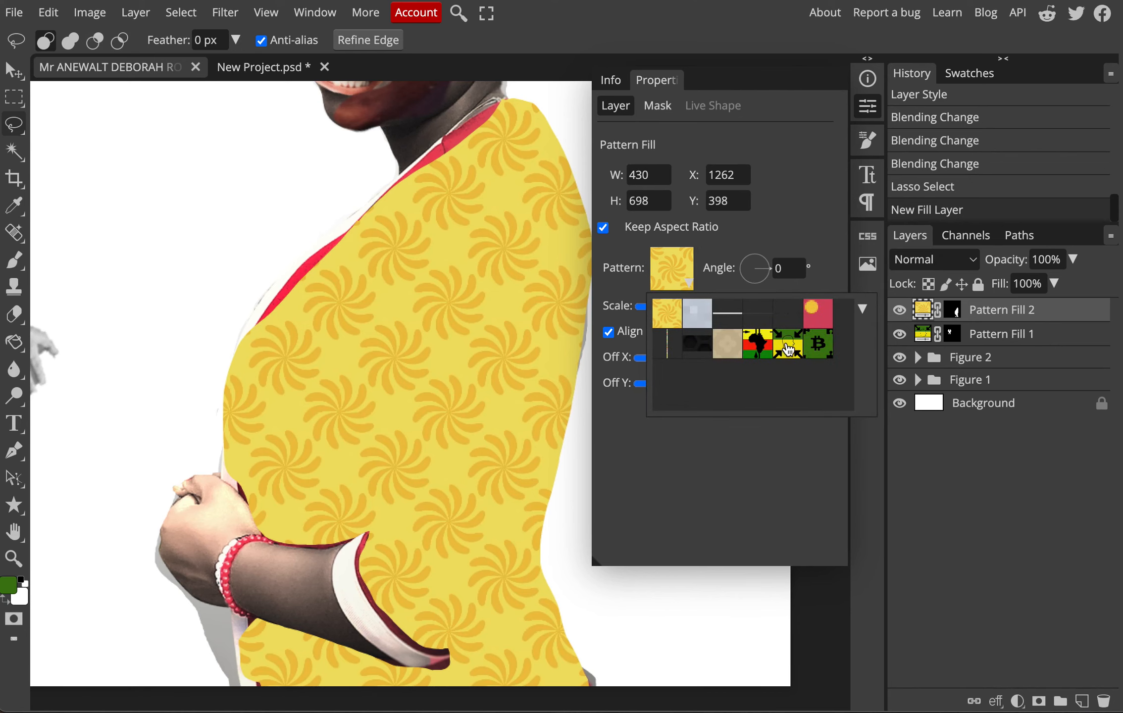
pyautogui.click(817, 350)
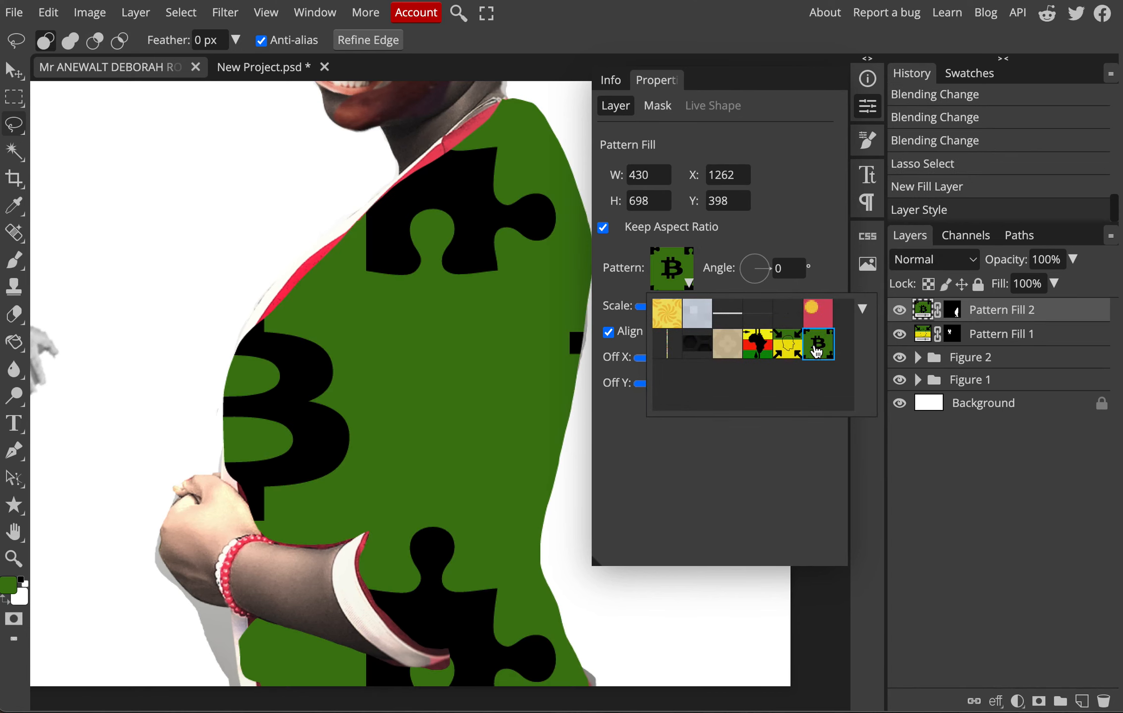
pyautogui.click(792, 226)
# Set the jacket's pattern fill to 5% scale, a 78° angle and a 10 px horizontal offset, and close its properties
pyautogui.moveTo(699, 306); pyautogui.dragTo(648, 316)
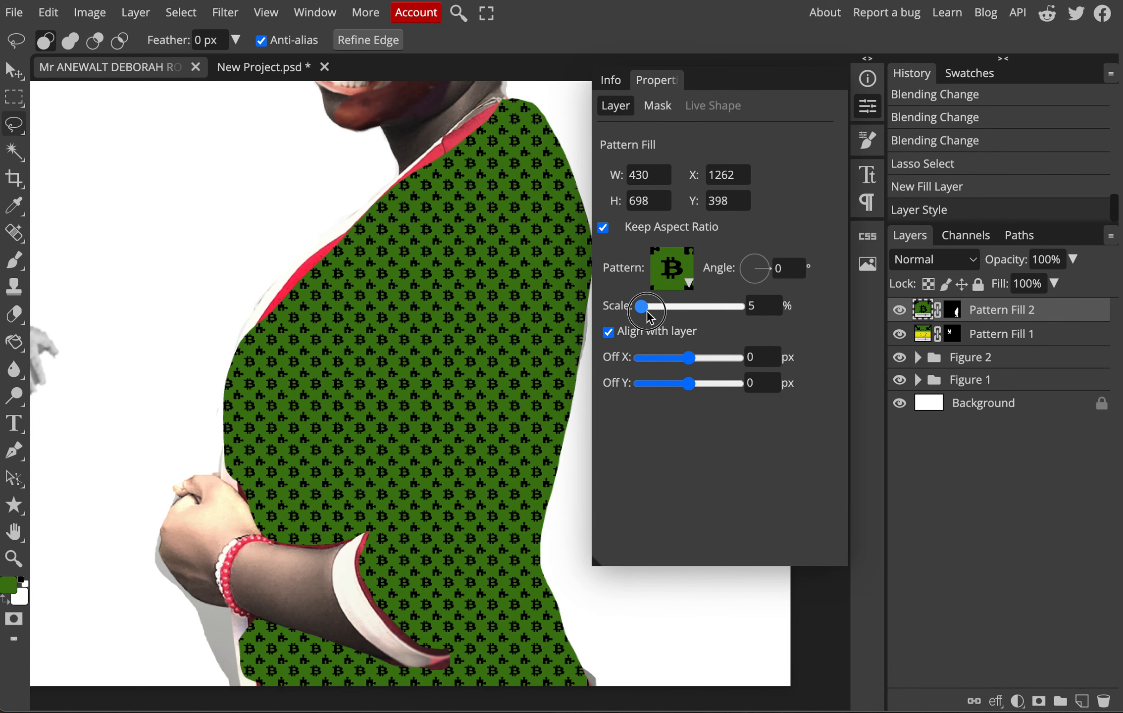
pyautogui.moveTo(756, 280); pyautogui.dragTo(754, 258)
pyautogui.moveTo(688, 358); pyautogui.dragTo(698, 369)
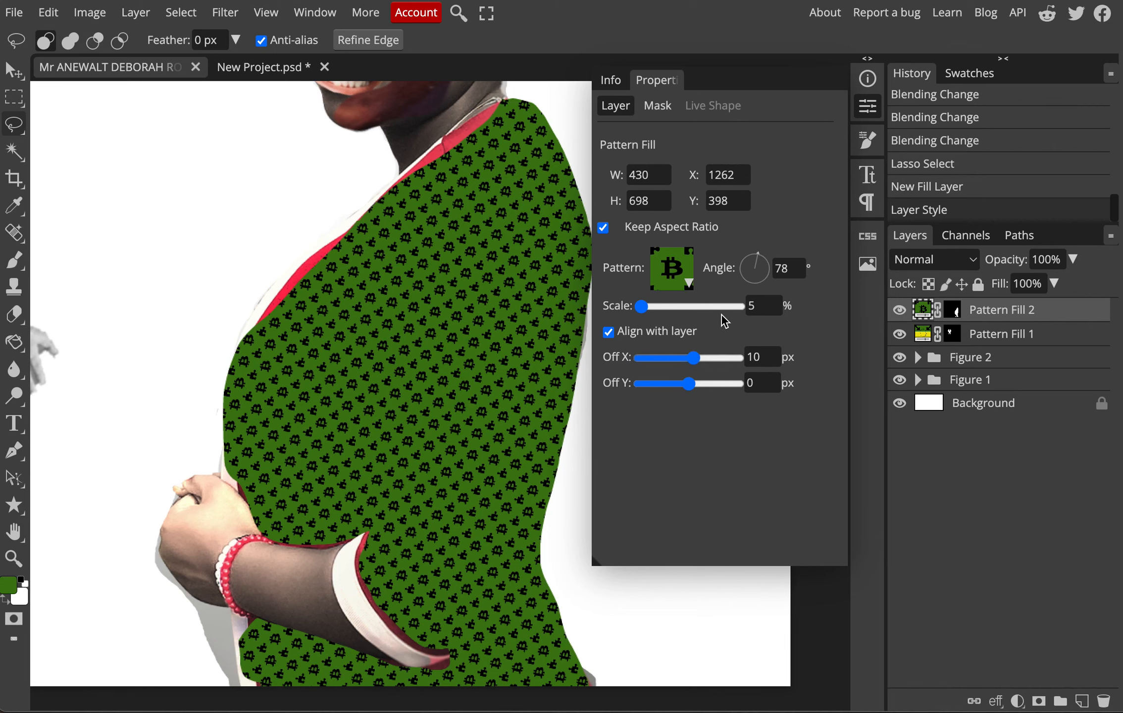
pyautogui.click(869, 111)
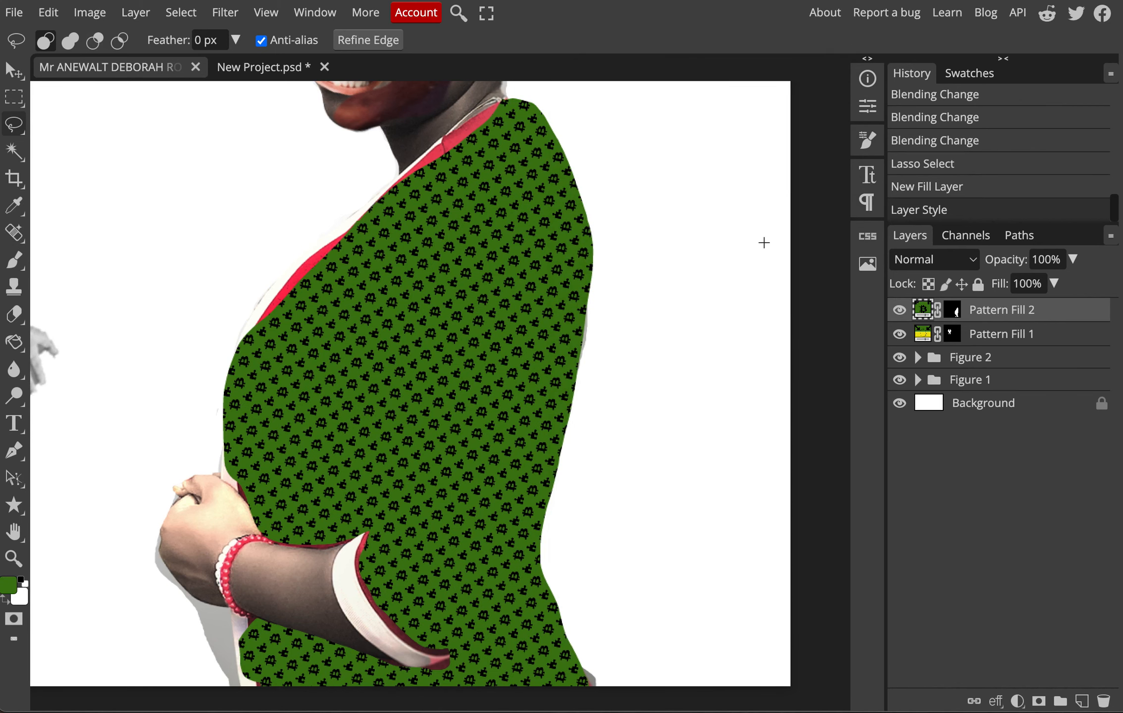
pyautogui.keyDown('alt'); pyautogui.click(125, 354); pyautogui.keyUp('alt')
pyautogui.keyDown('alt'); pyautogui.click(125, 354); pyautogui.keyUp('alt')
pyautogui.hotkey('ctrl', '0')
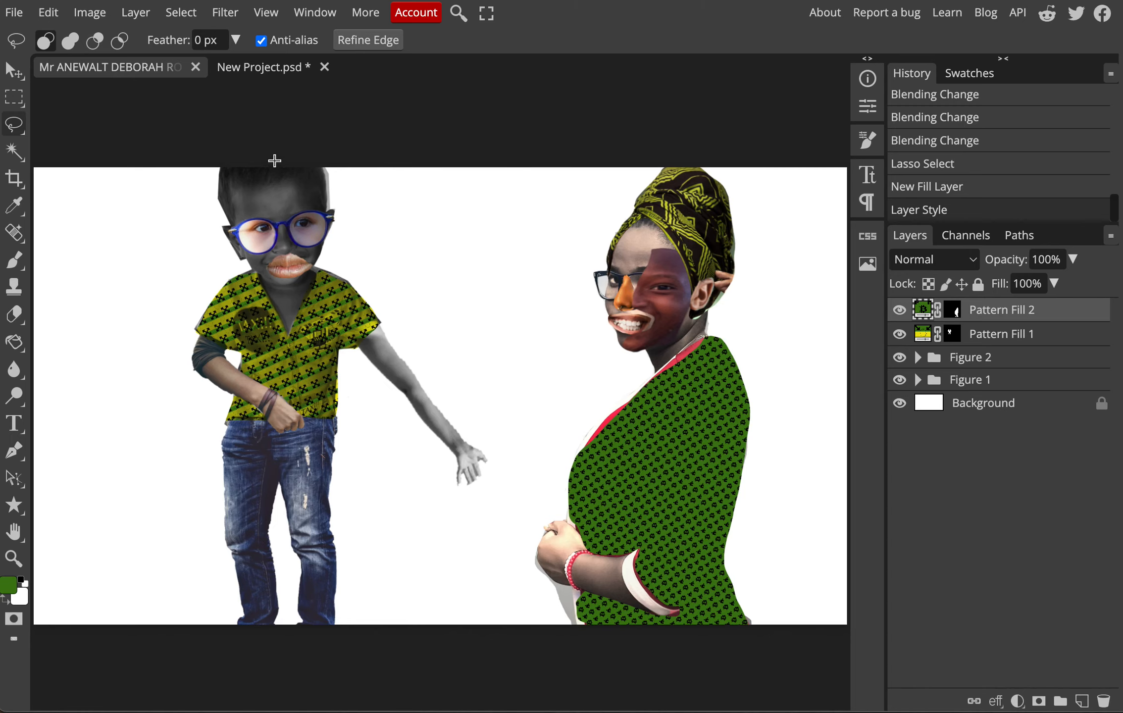
pyautogui.click(266, 70)
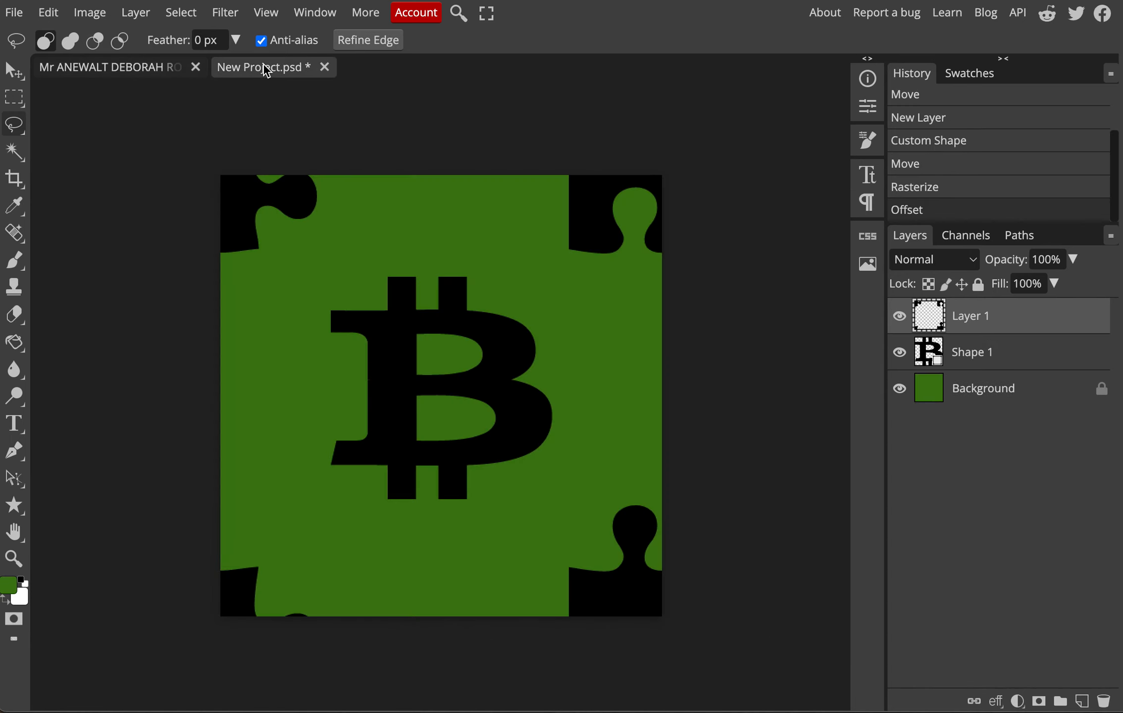
pyautogui.click(56, 16)
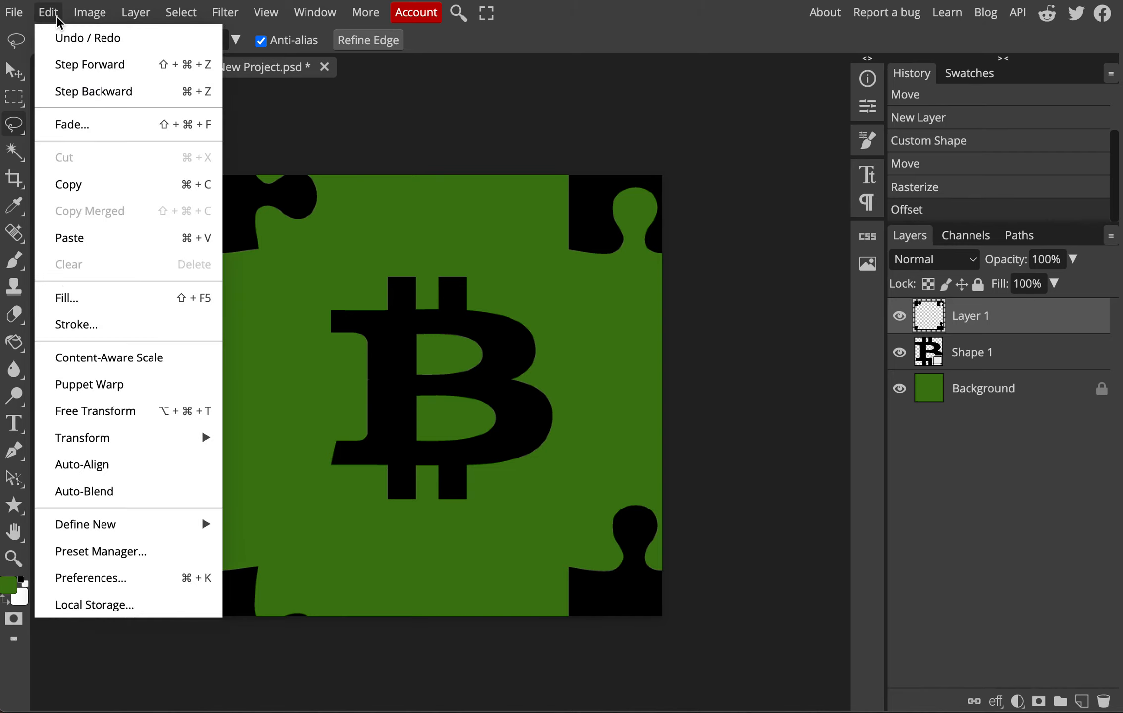
pyautogui.moveTo(89, 527)
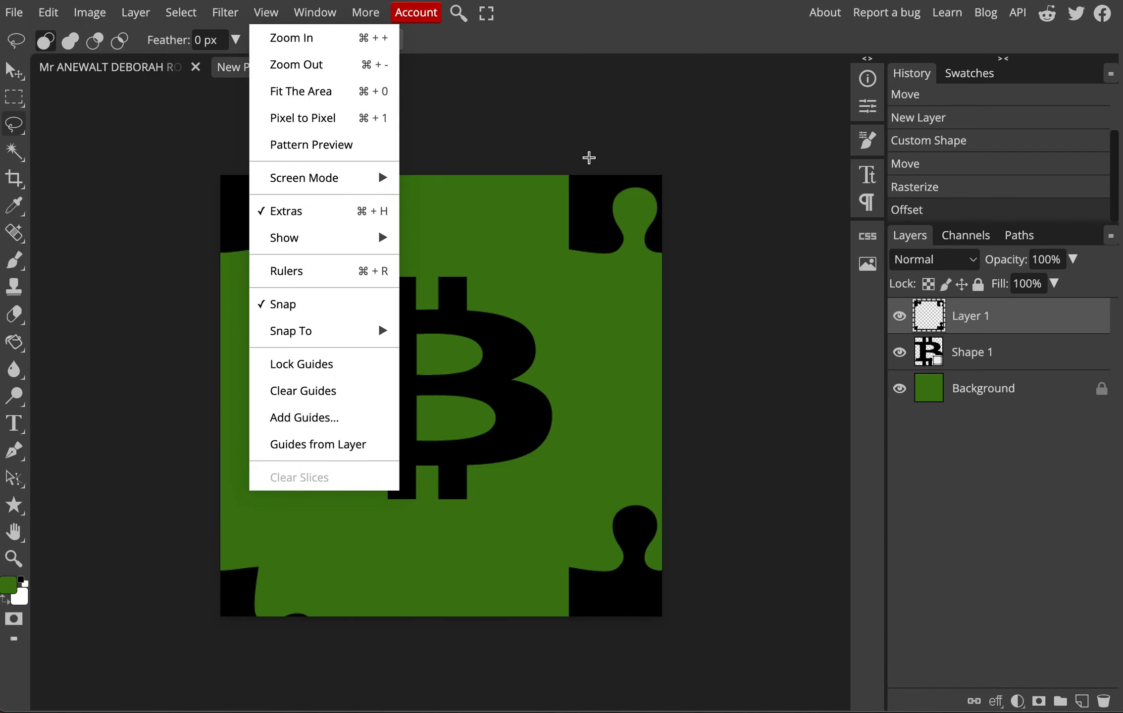
pyautogui.click(72, 76)
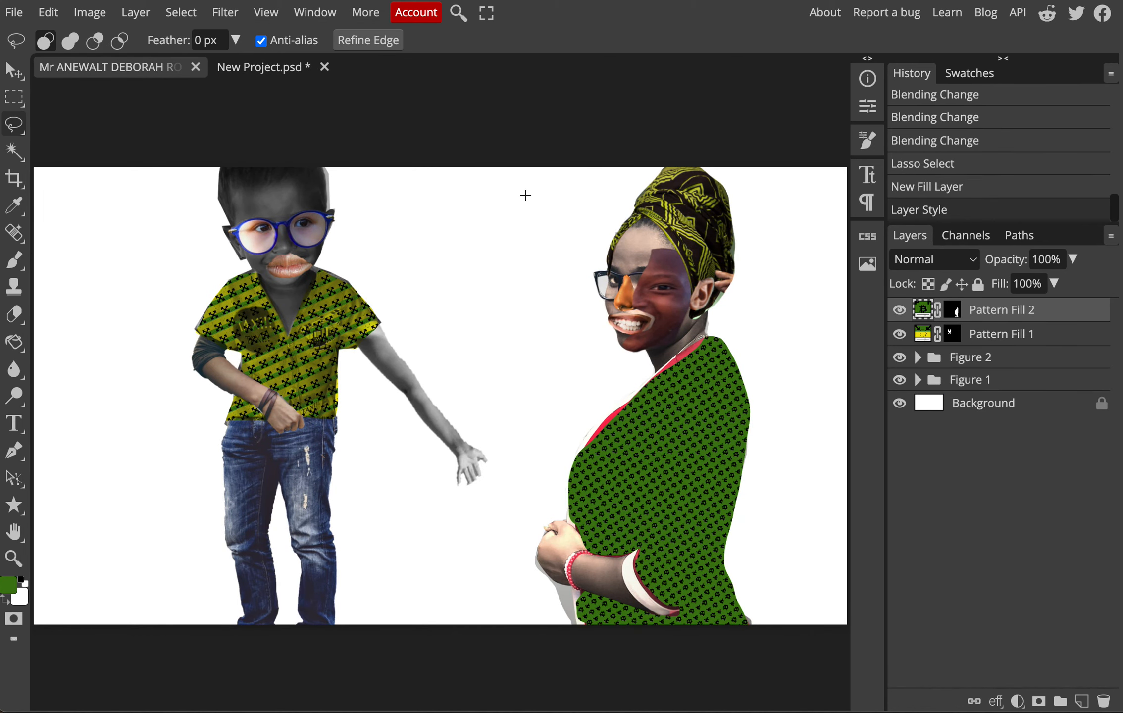
# Lasso a rounded area in the white space between the two figures and add a Pattern Fill layer to it
pyautogui.moveTo(494, 232)
pyautogui.mouseDown()
pyautogui.moveTo(536, 374)
pyautogui.moveTo(485, 224)
pyautogui.mouseUp()
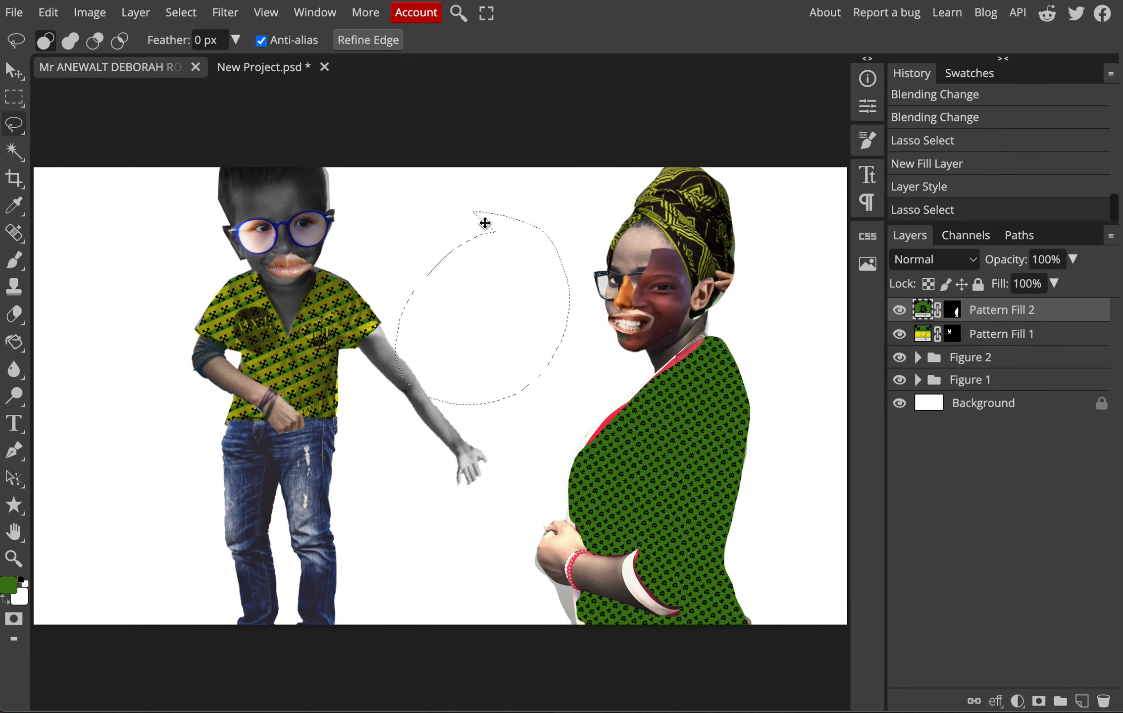
pyautogui.click(135, 12)
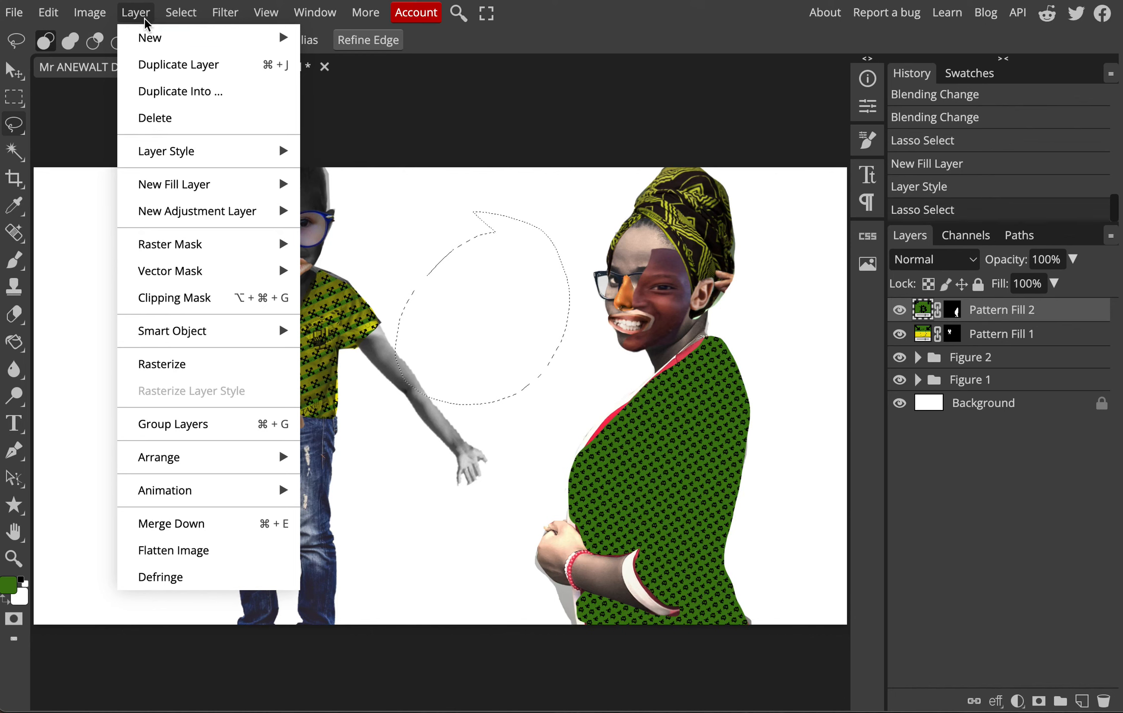
pyautogui.moveTo(150, 193)
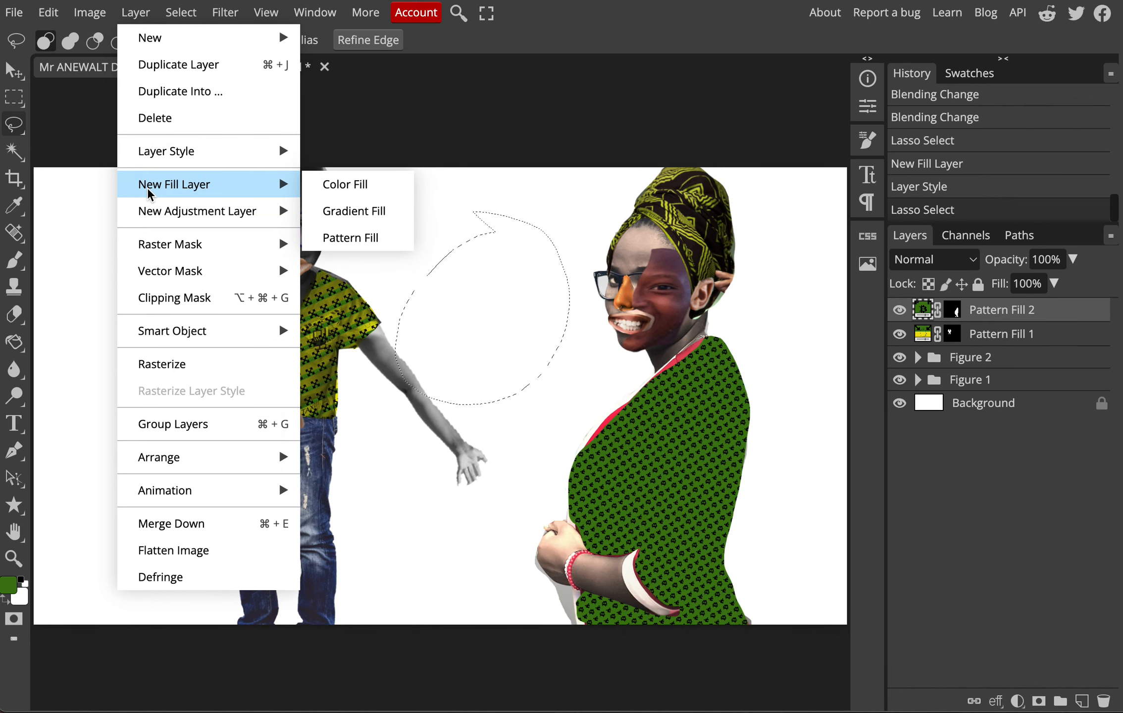
pyautogui.click(341, 238)
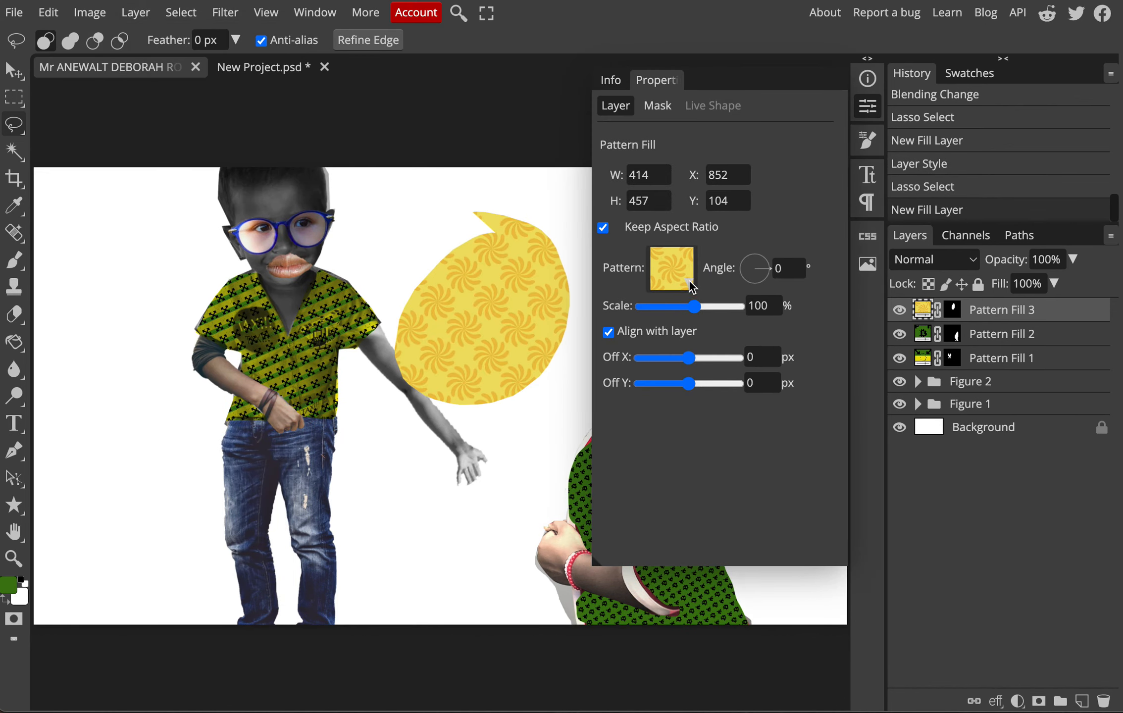
# Try the red yellow-dotted and Bitcoin patterns in the rounded fill, and switch it to the yellow-green head-and-arrows pattern
pyautogui.click(671, 267)
pyautogui.click(821, 317)
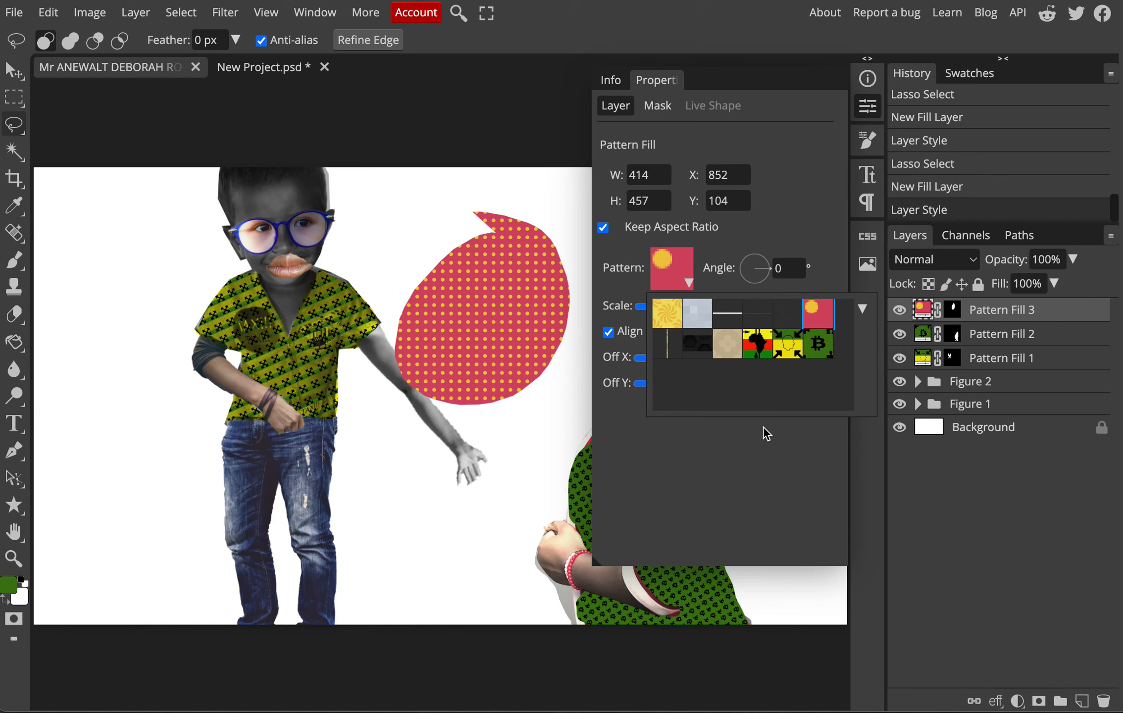
pyautogui.click(816, 354)
pyautogui.click(790, 344)
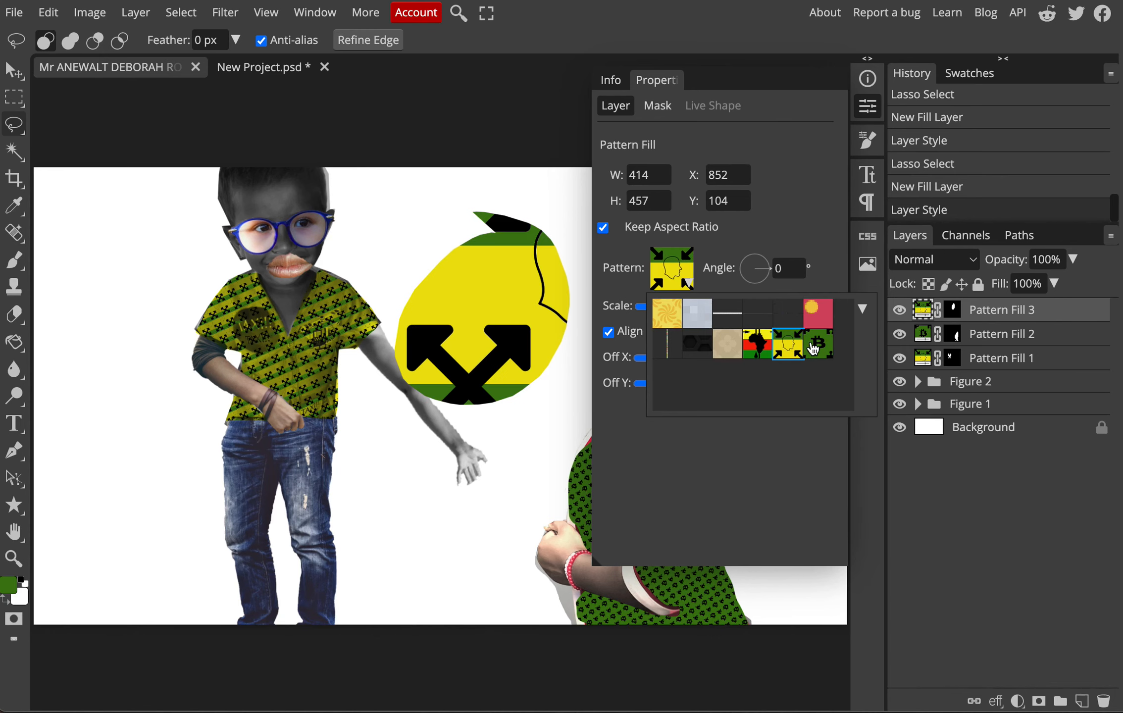